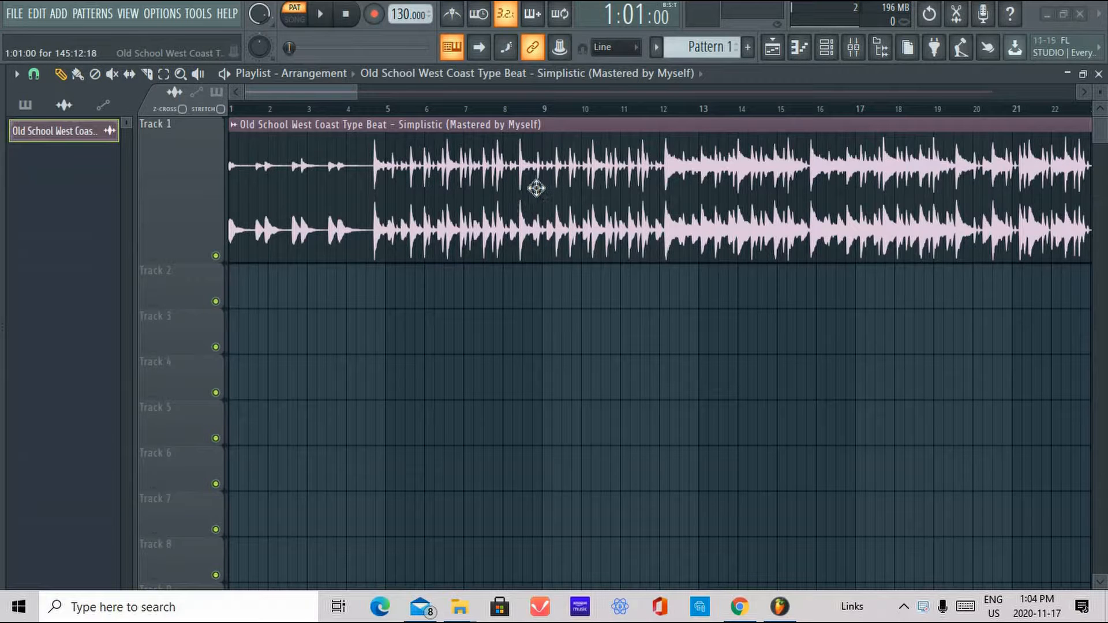
Open the Track 1 audio clip's channel settings and turn off Multichannel waveform view
{"action": "left_click_drag", "start_coordinate": [348, 139], "coordinate": [325, 122]}
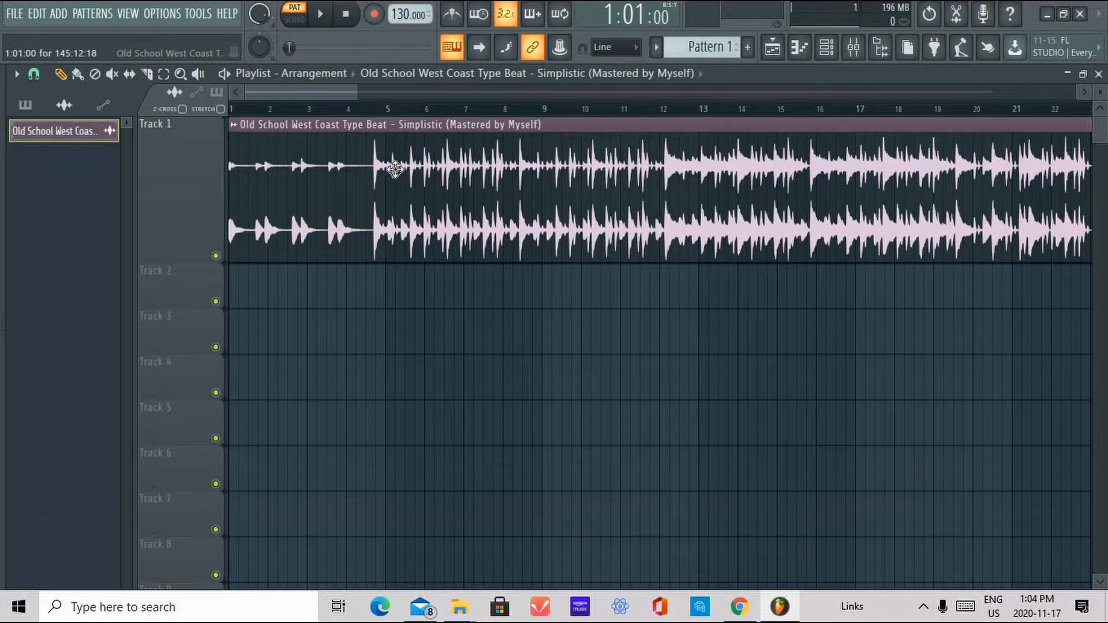
{"action": "double_click", "coordinate": [669, 186]}
{"action": "left_click", "coordinate": [585, 143]}
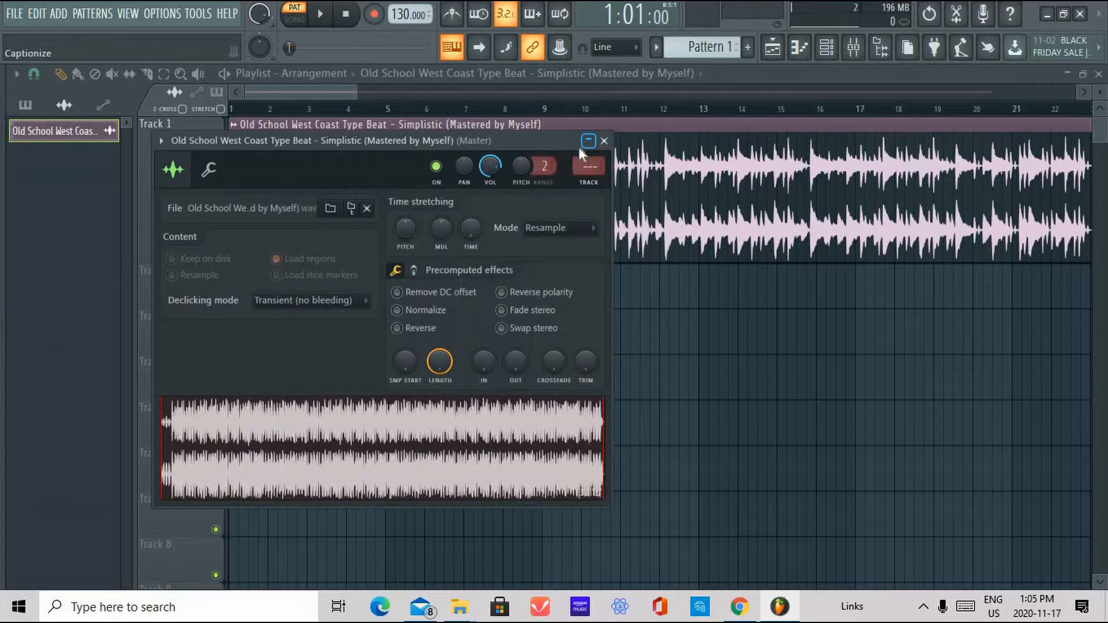
{"action": "left_click_drag", "start_coordinate": [523, 140], "coordinate": [742, 133]}
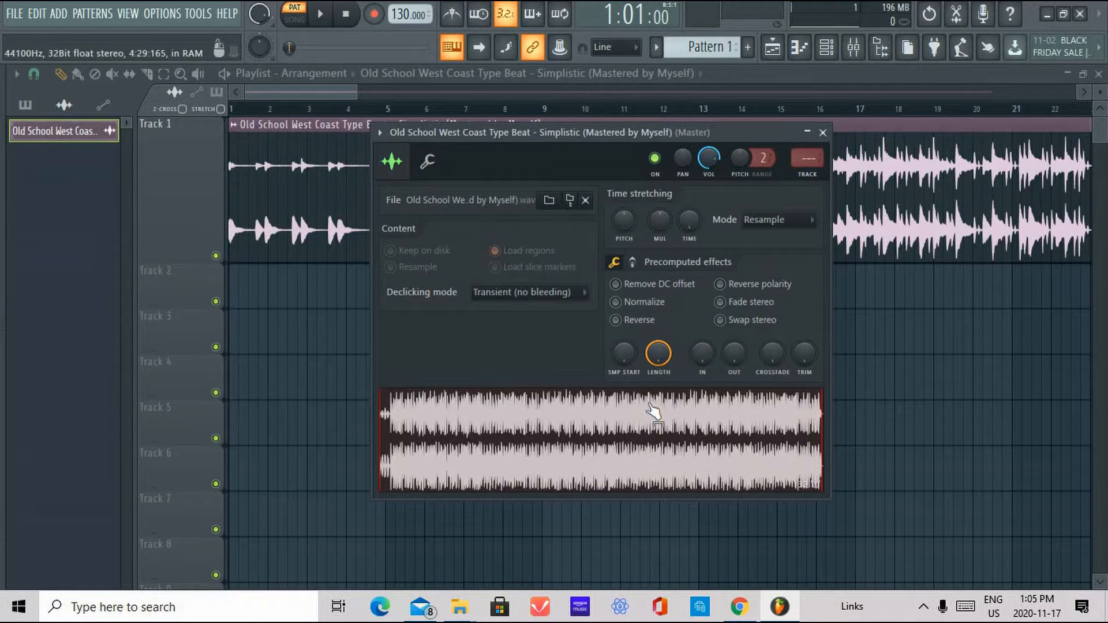
{"action": "right_click", "coordinate": [642, 421]}
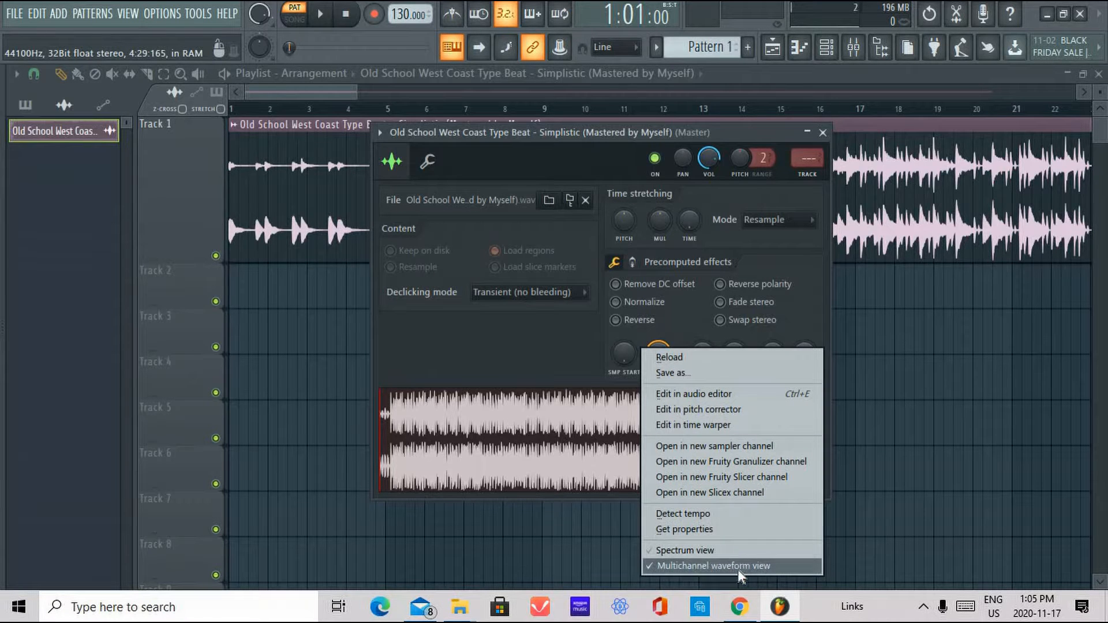
{"action": "left_click", "coordinate": [761, 567]}
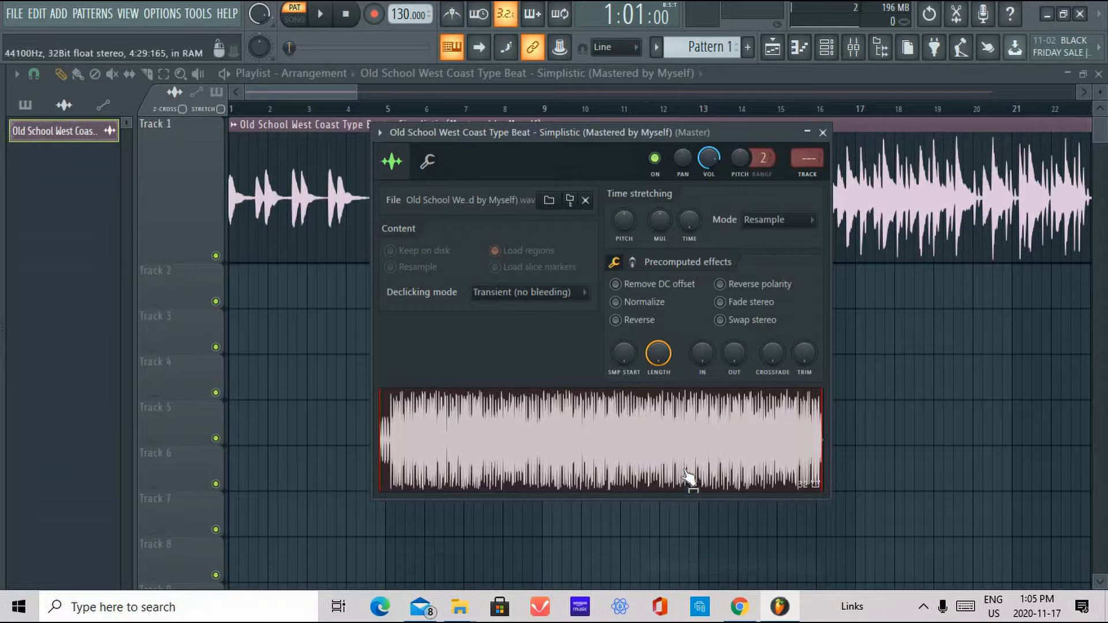
Turn Multichannel waveform view back on for the audio clip and close its channel settings
{"action": "right_click", "coordinate": [598, 445]}
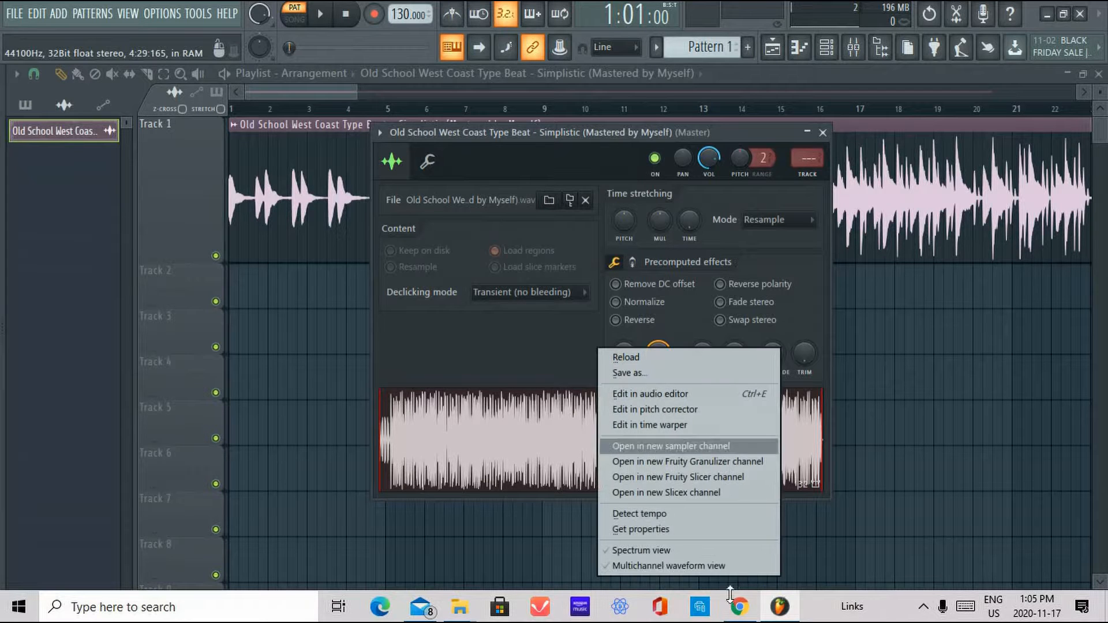
{"action": "left_click", "coordinate": [715, 566]}
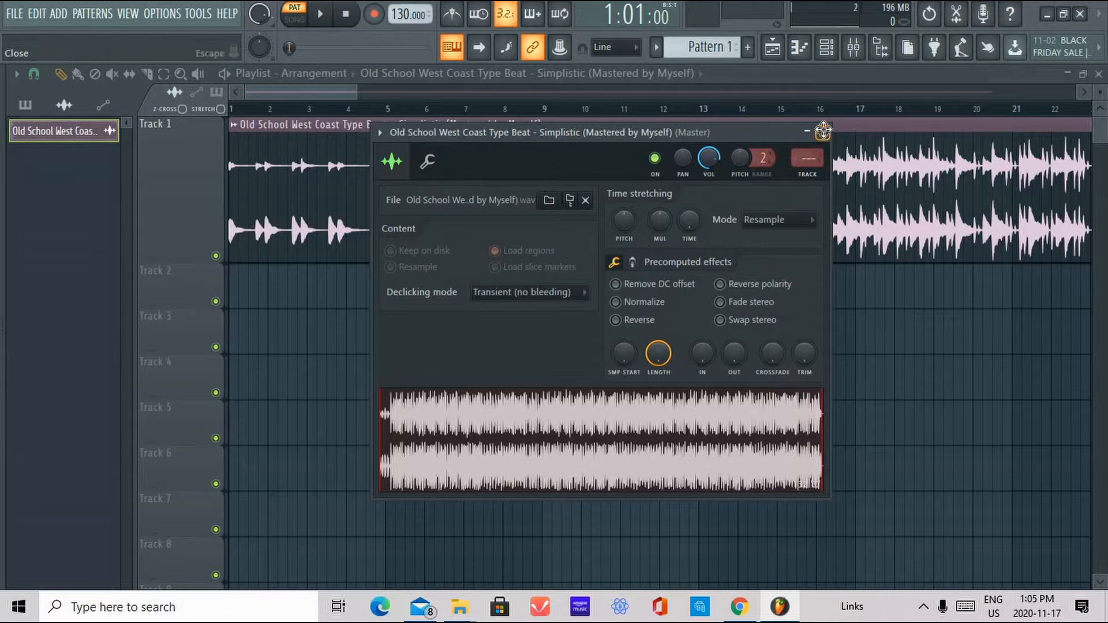
{"action": "left_click", "coordinate": [824, 133]}
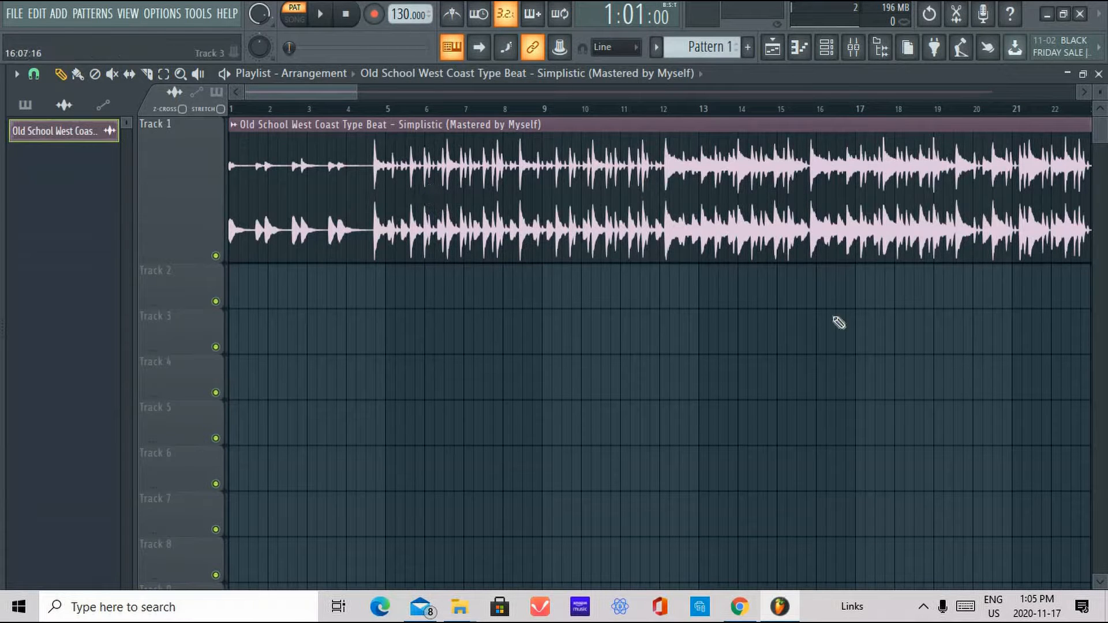
Reopen the audio clip's channel settings and switch Multichannel waveform view off and on again
{"action": "double_click", "coordinate": [662, 193]}
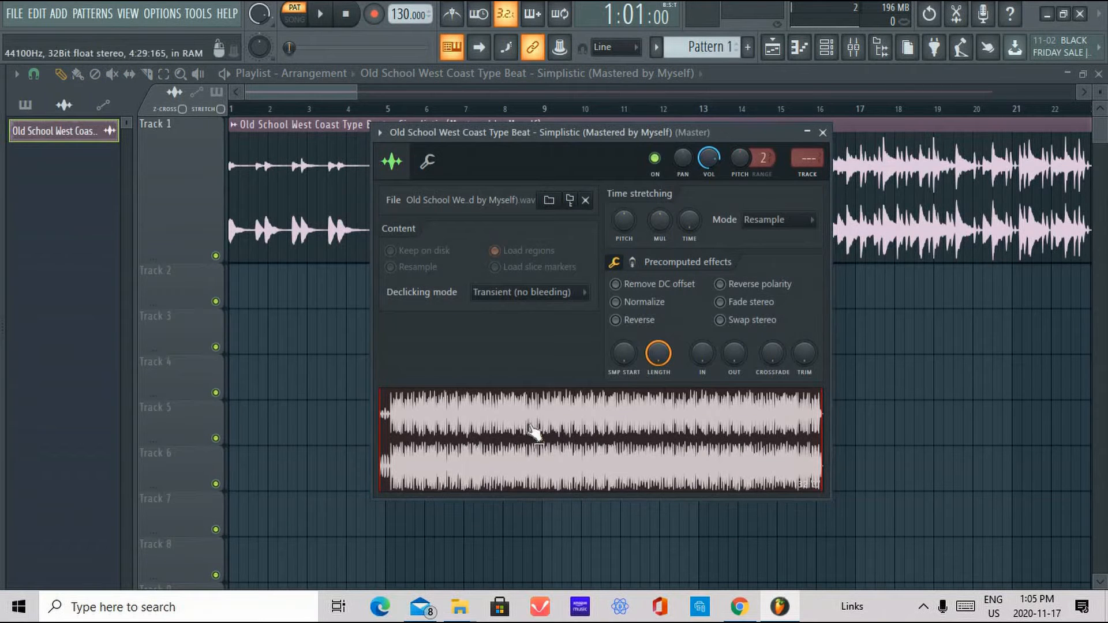
{"action": "right_click", "coordinate": [672, 428]}
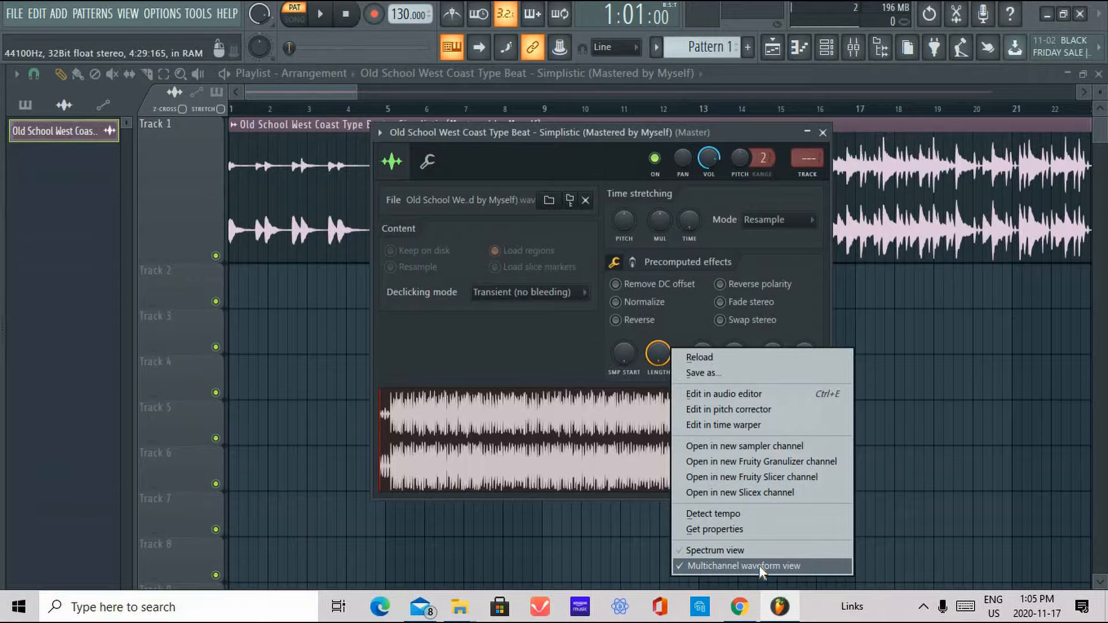
{"action": "left_click", "coordinate": [759, 565]}
{"action": "right_click", "coordinate": [726, 433]}
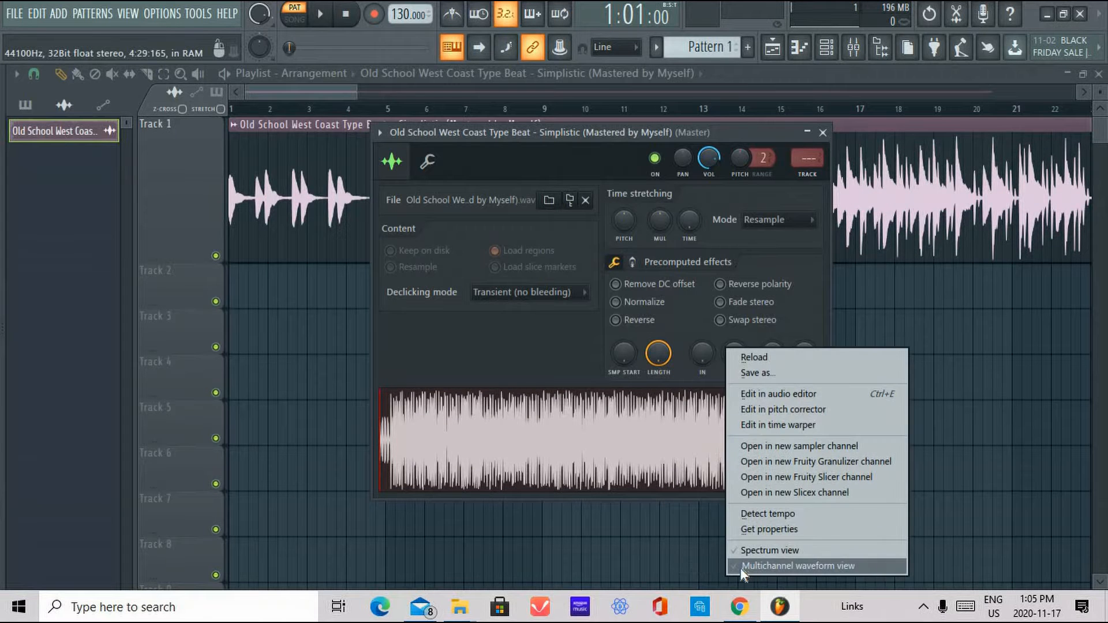
{"action": "left_click", "coordinate": [833, 568]}
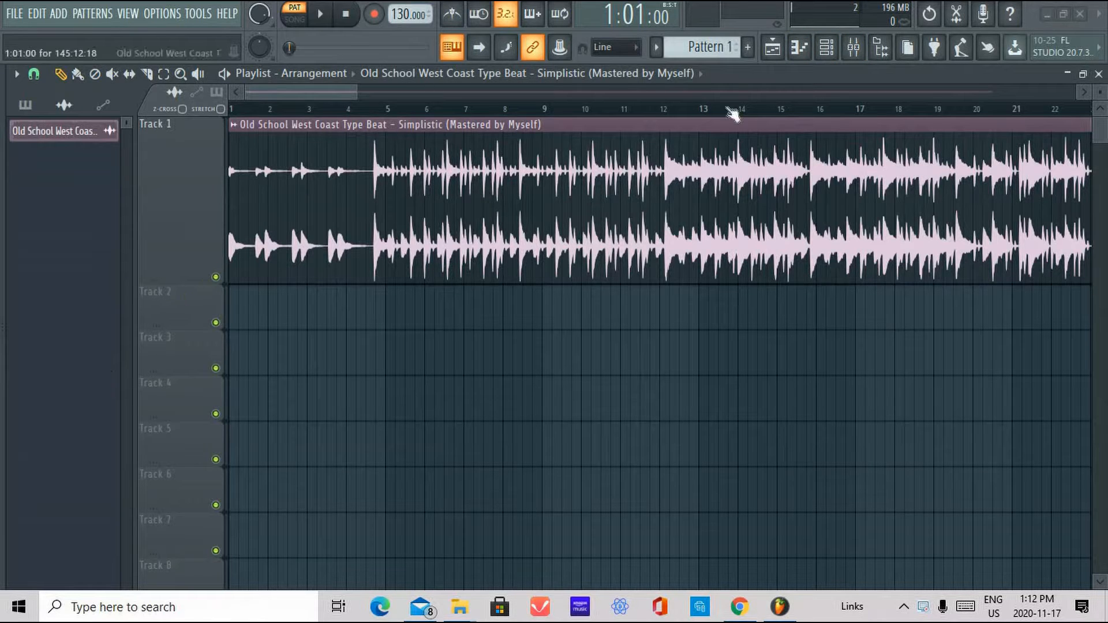
Open the mixer and place its window fully in view over the playlist
{"action": "left_click", "coordinate": [858, 48]}
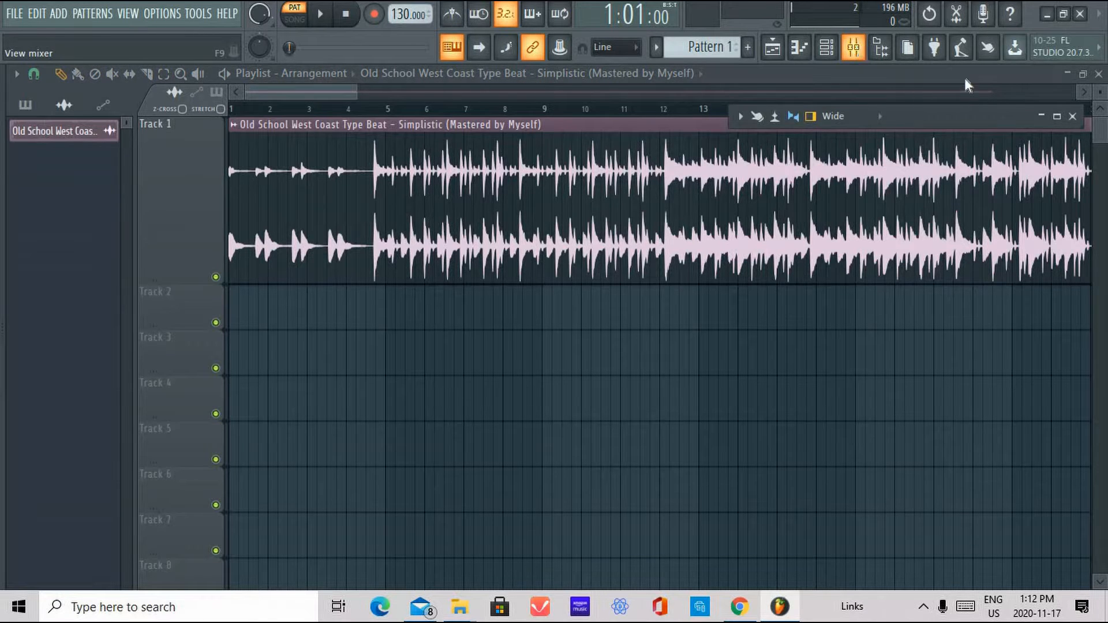
{"action": "left_click", "coordinate": [1041, 117]}
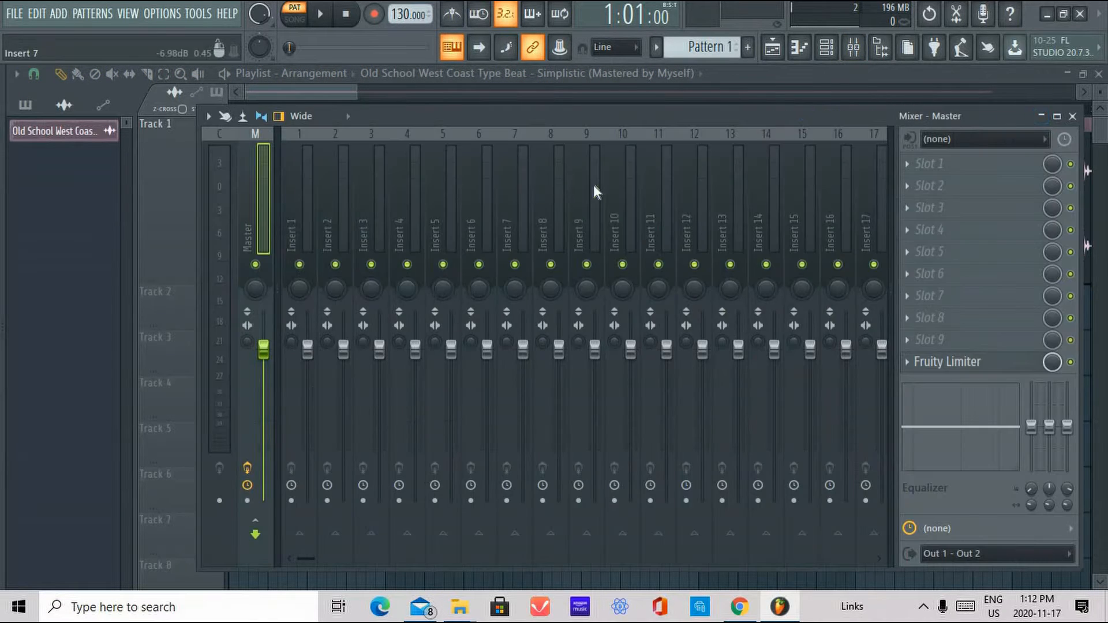
{"action": "left_click_drag", "start_coordinate": [888, 105], "coordinate": [852, 121]}
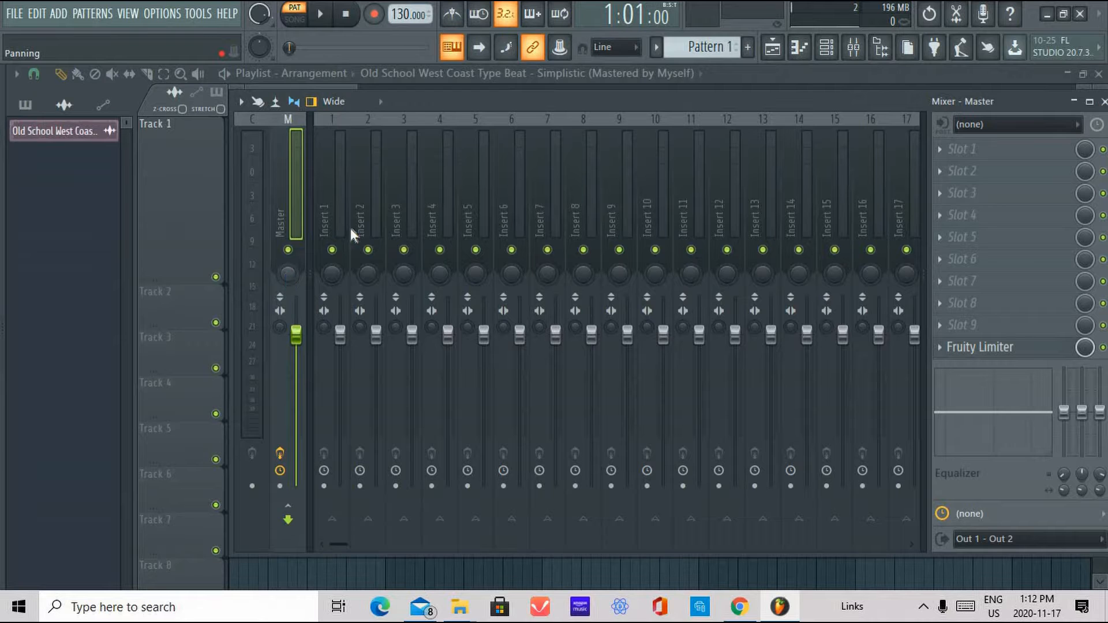
{"action": "left_click_drag", "start_coordinate": [763, 102], "coordinate": [755, 99]}
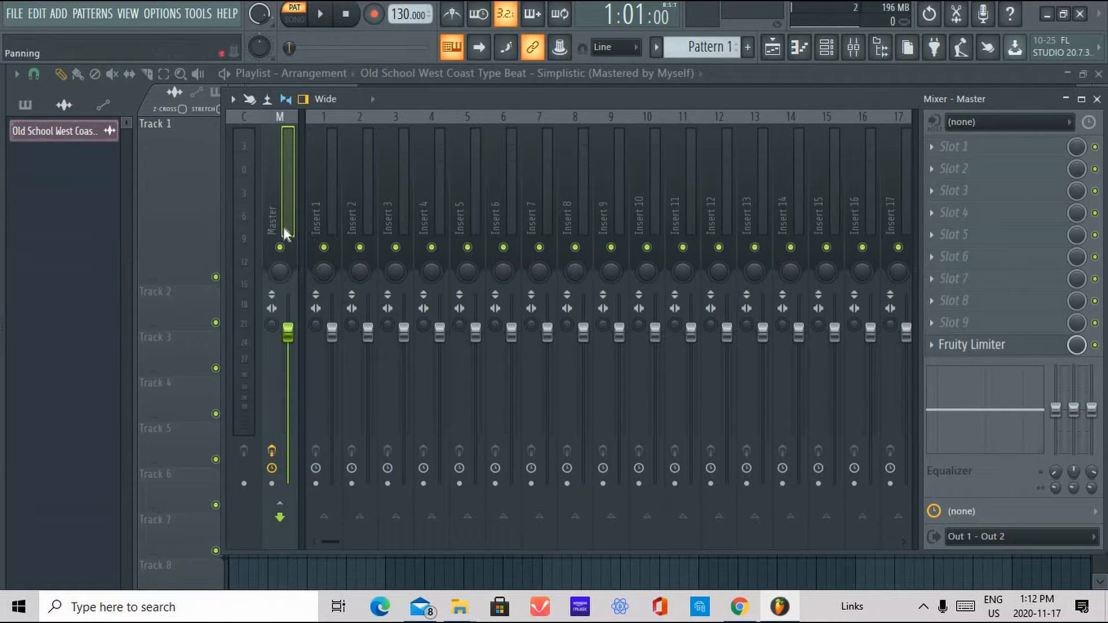
{"action": "right_click", "coordinate": [280, 276]}
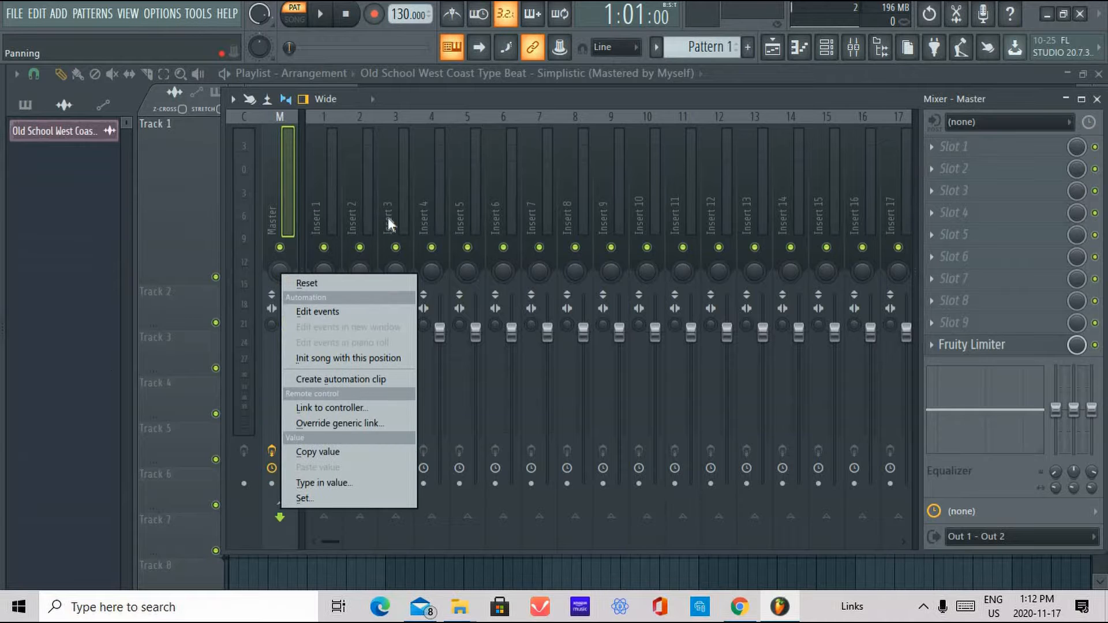
{"action": "left_click", "coordinate": [289, 218]}
{"action": "right_click", "coordinate": [286, 269]}
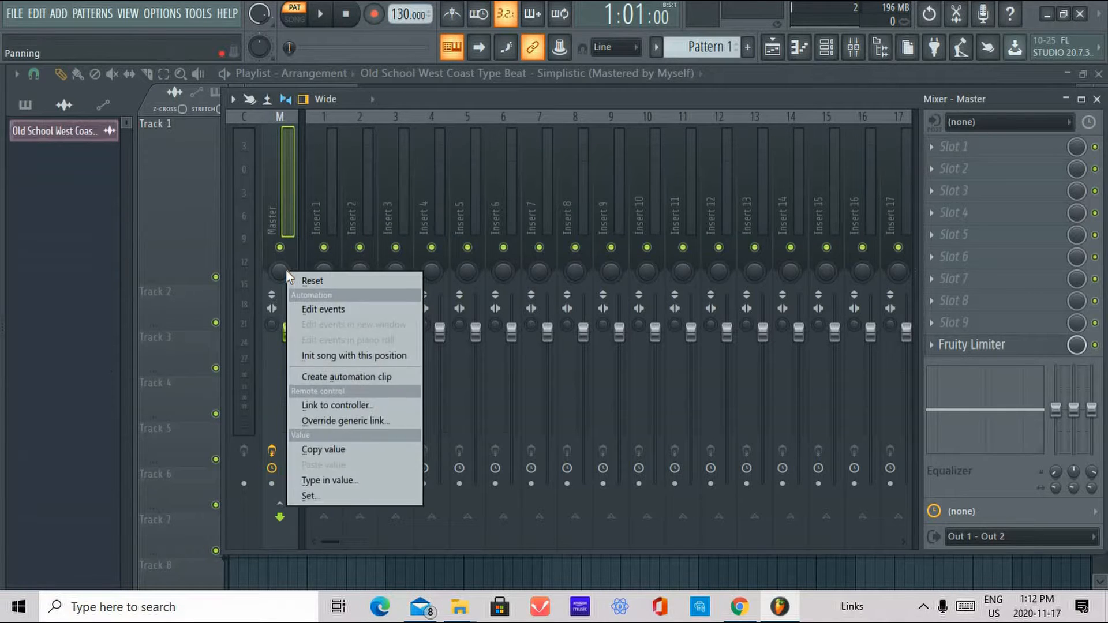
{"action": "left_click", "coordinate": [278, 269]}
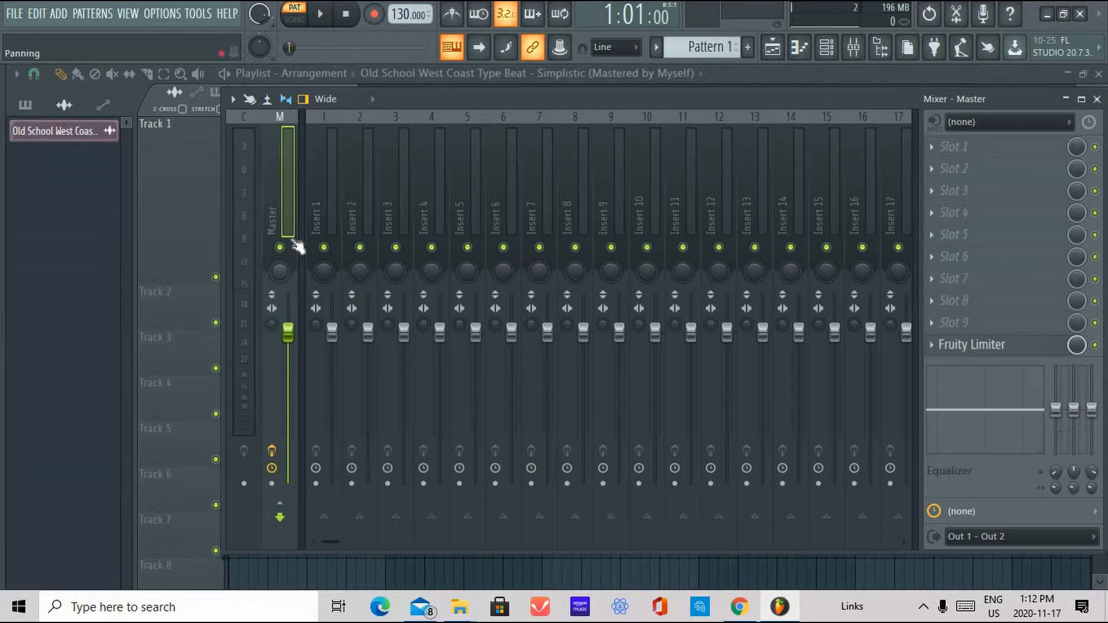
{"action": "right_click", "coordinate": [294, 222]}
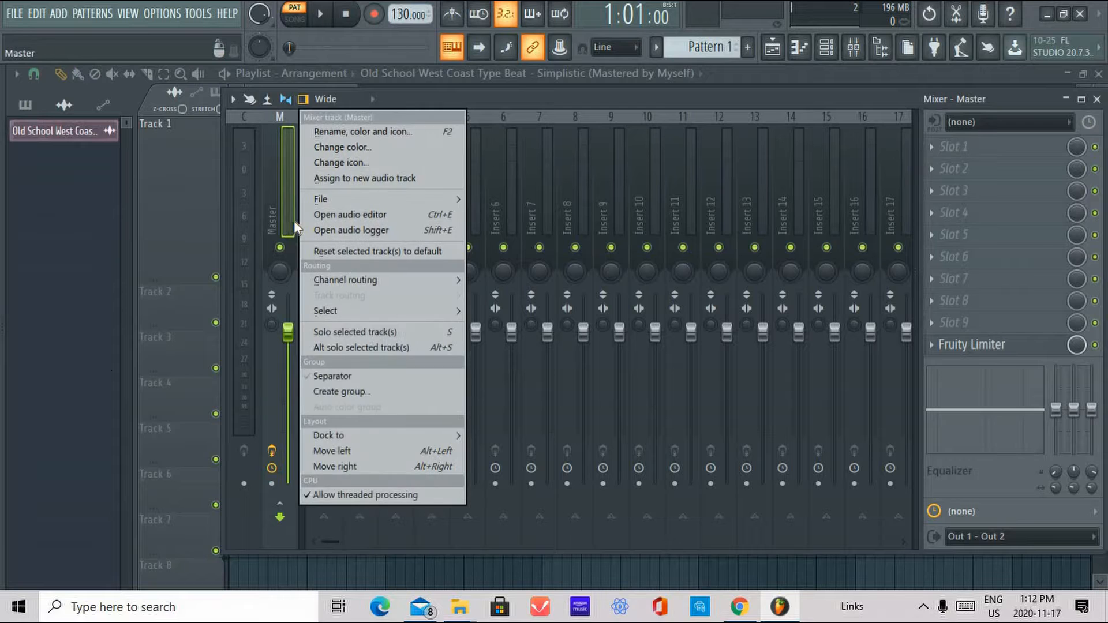
{"action": "right_click", "coordinate": [283, 272]}
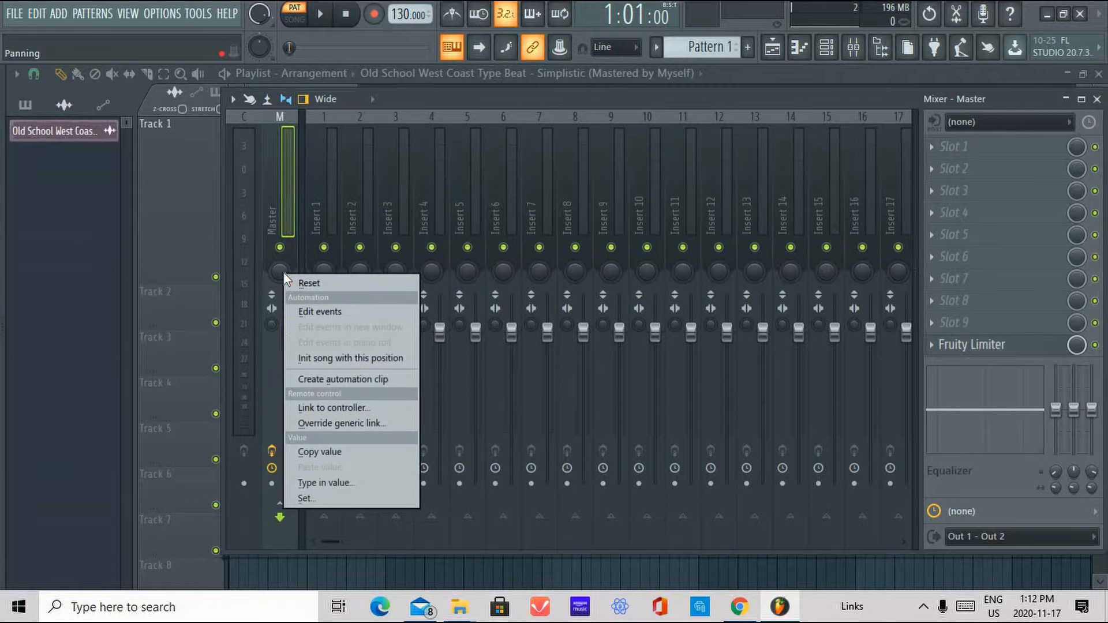
{"action": "left_click", "coordinate": [267, 357]}
Create an automation clip for the Master track's volume fader
{"action": "right_click", "coordinate": [293, 331]}
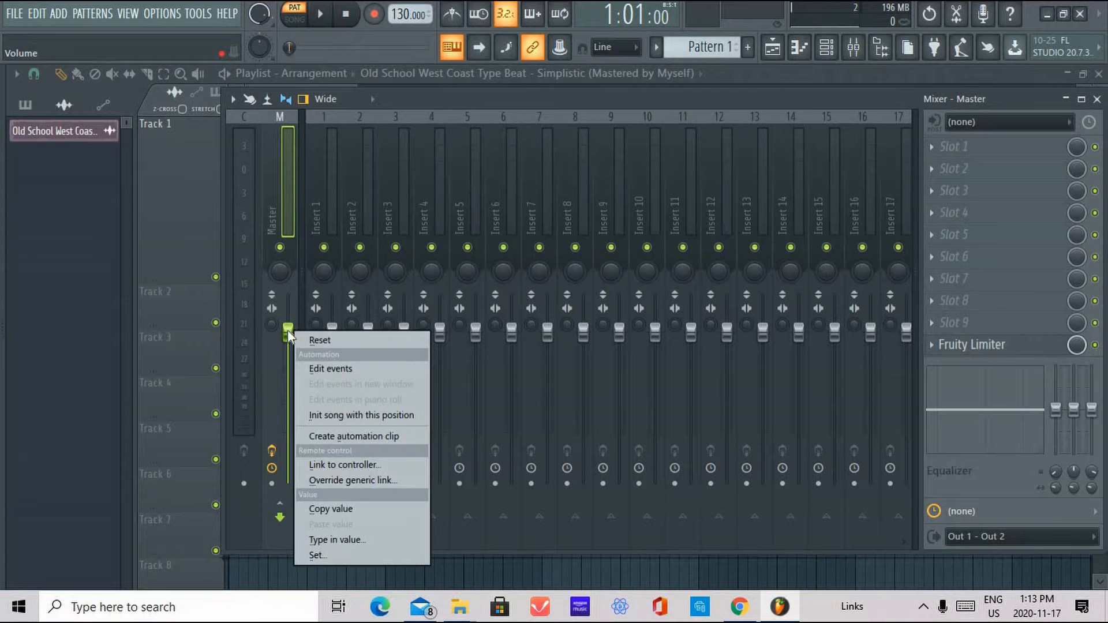
{"action": "left_click", "coordinate": [289, 333]}
{"action": "left_click", "coordinate": [288, 334]}
{"action": "right_click", "coordinate": [287, 331]}
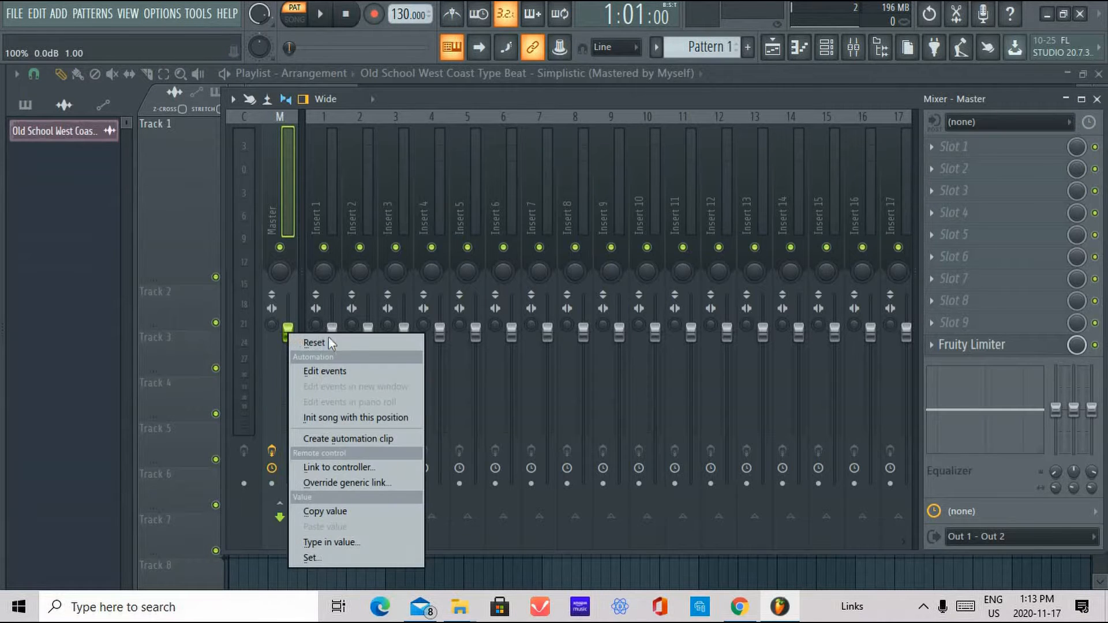
{"action": "left_click", "coordinate": [383, 436]}
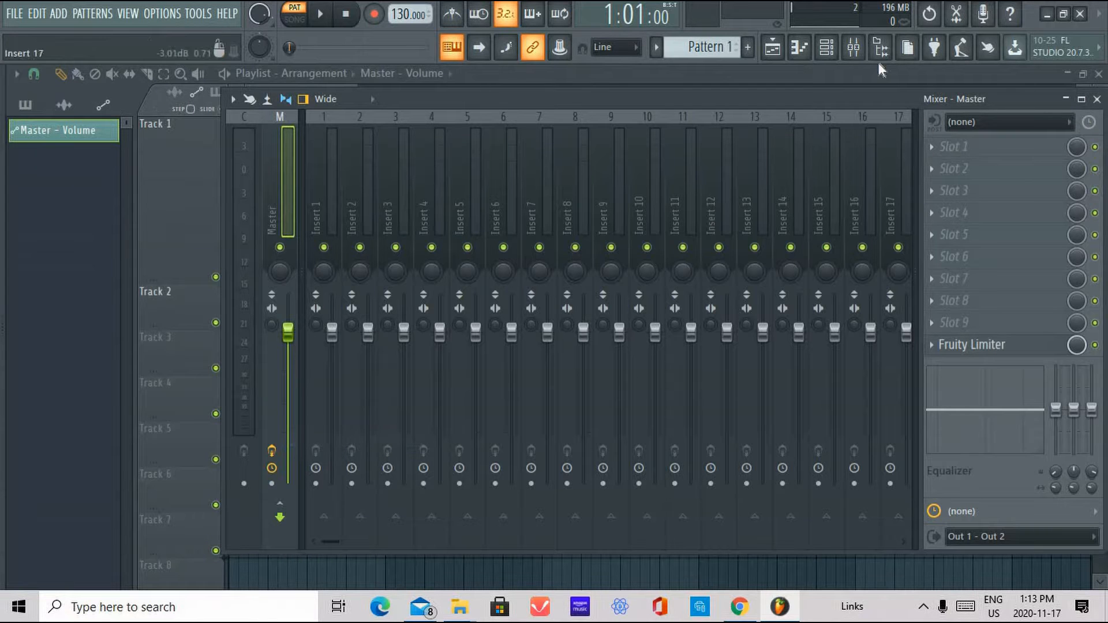
Return to the playlist and lower the first point of the Master - Volume automation clip to 0%
{"action": "left_click", "coordinate": [774, 49]}
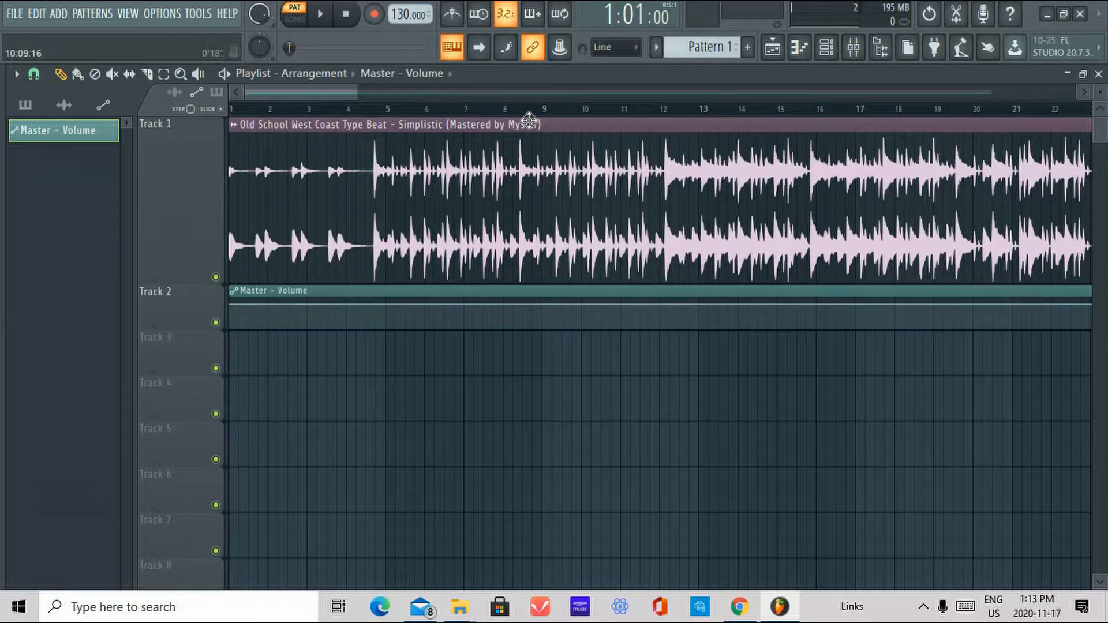
{"action": "mouse_move", "coordinate": [355, 96]}
{"action": "left_mouse_down"}
{"action": "mouse_move", "coordinate": [405, 100]}
{"action": "mouse_move", "coordinate": [360, 95]}
{"action": "left_mouse_up"}
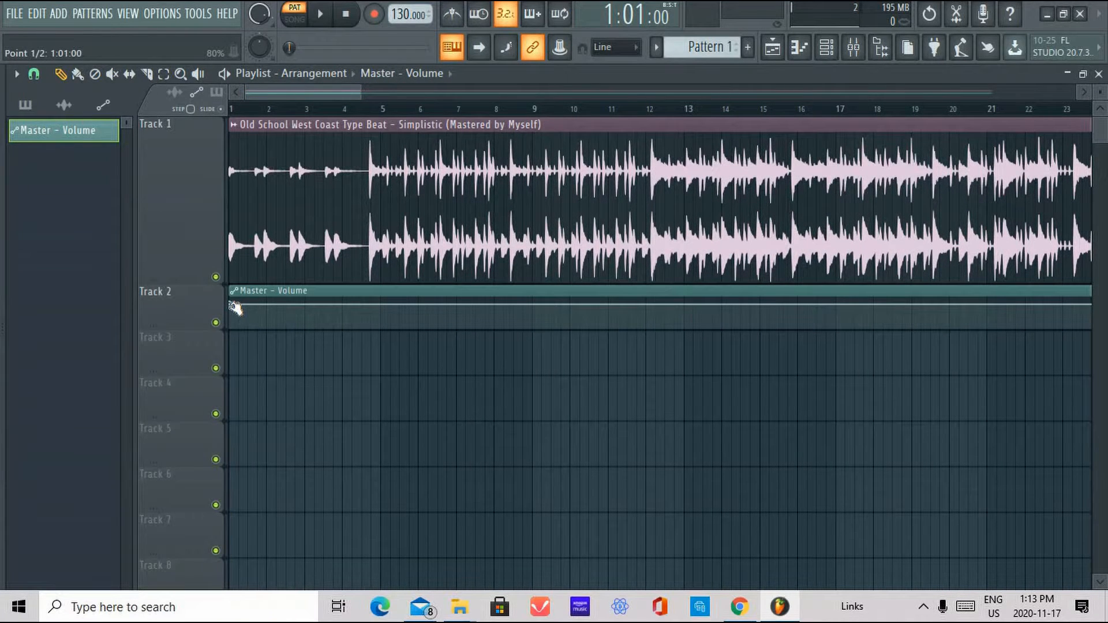
{"action": "left_click_drag", "start_coordinate": [236, 308], "coordinate": [228, 337]}
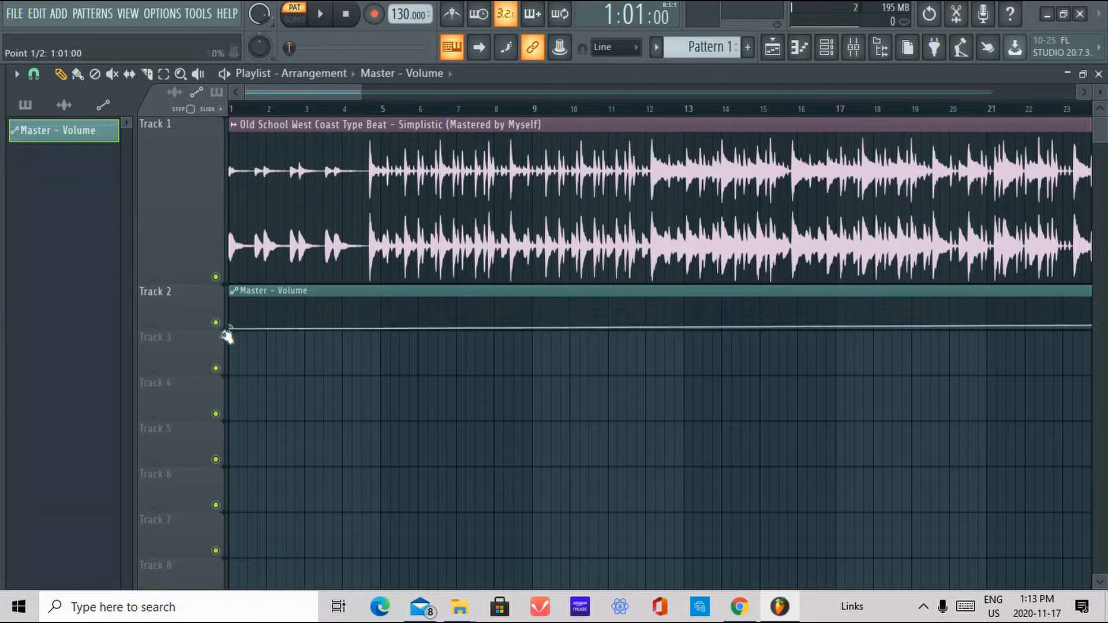
Play the arrangement in song mode, raising the first point of the Master - Volume clip during playback before stopping
{"action": "left_click", "coordinate": [294, 16]}
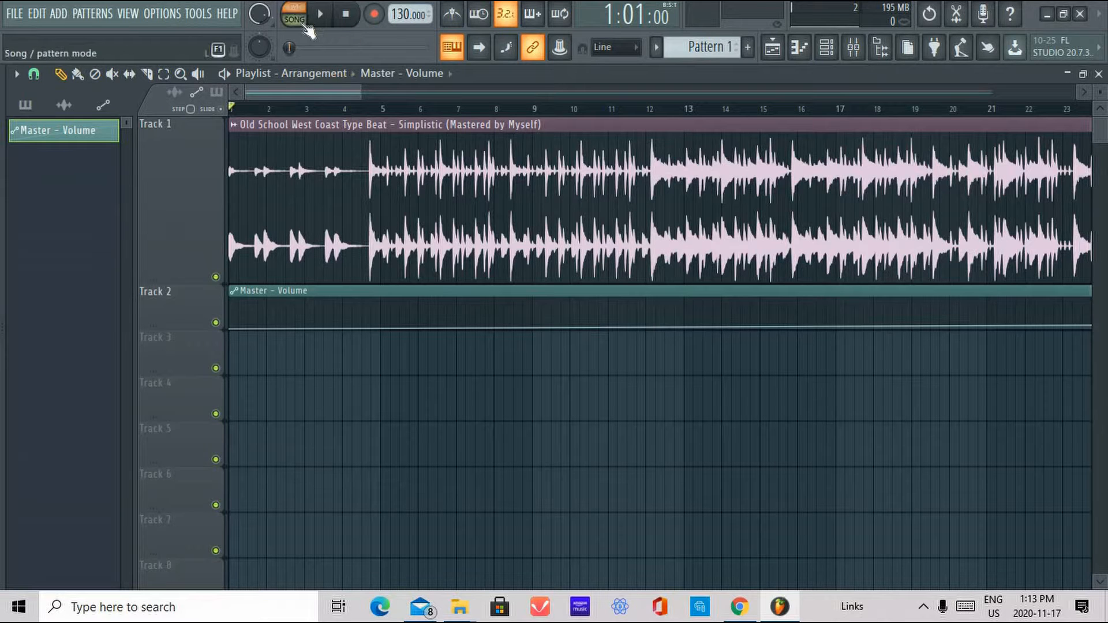
{"action": "left_click", "coordinate": [320, 18]}
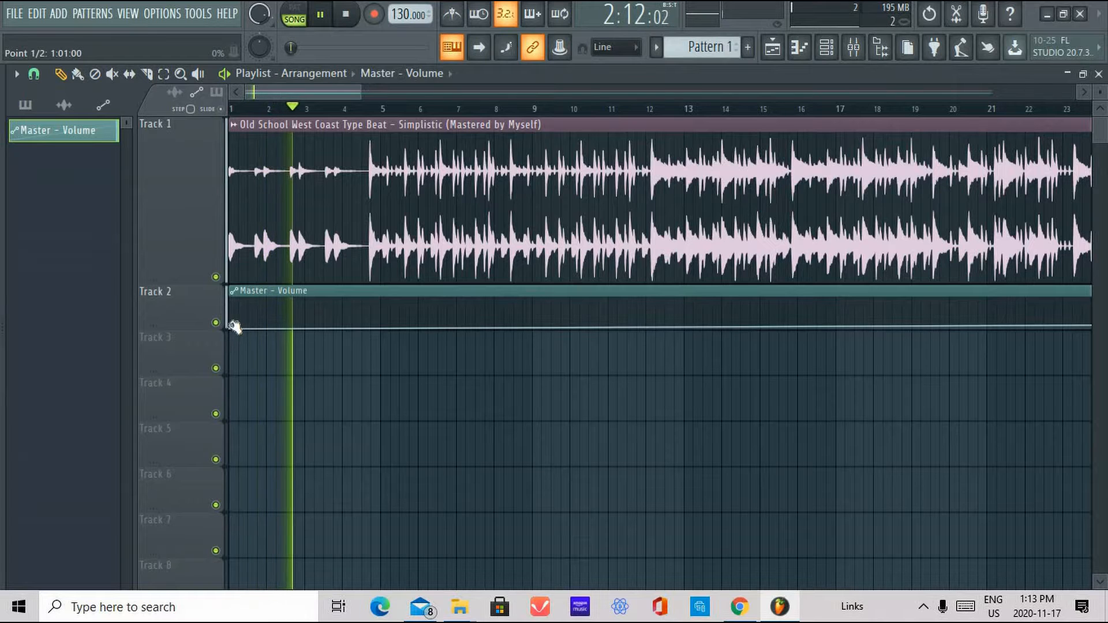
{"action": "left_click_drag", "start_coordinate": [230, 328], "coordinate": [234, 314]}
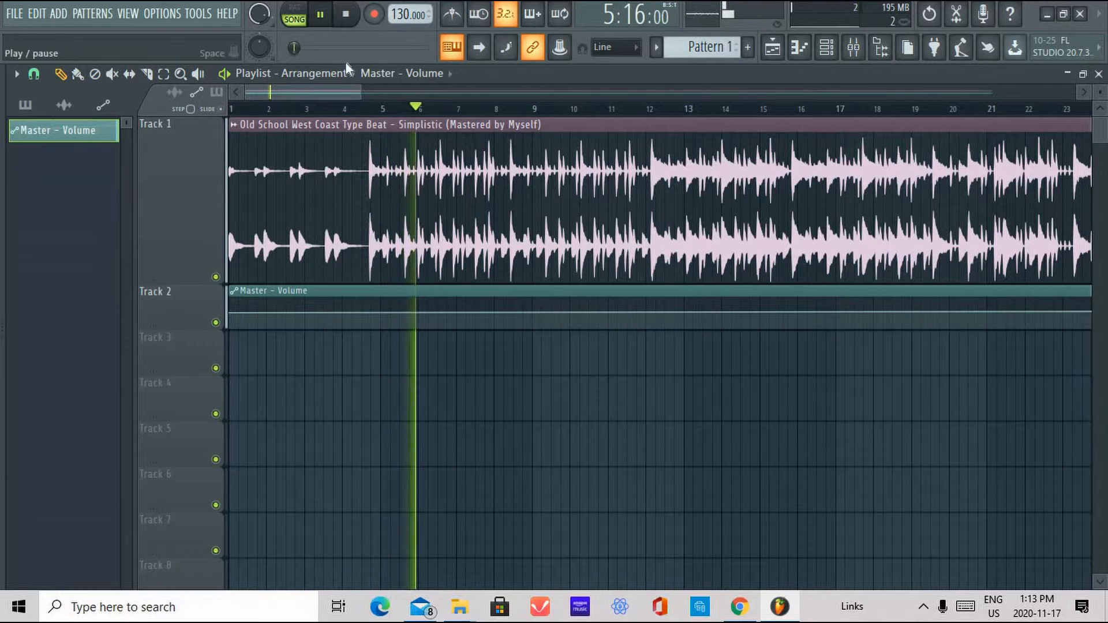
{"action": "key", "text": "space"}
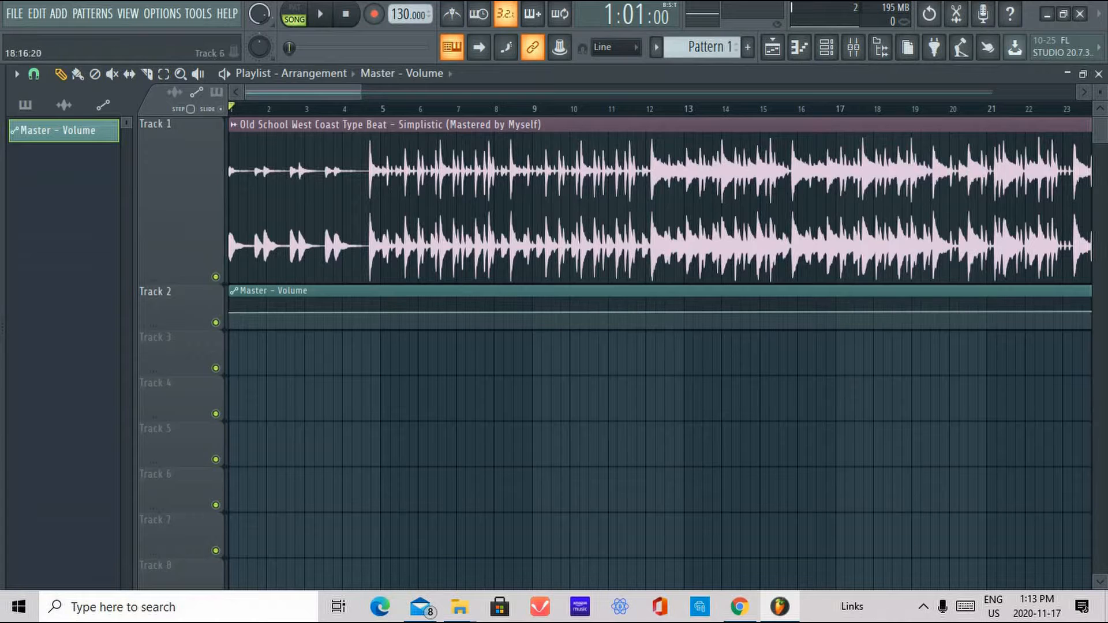
Raise the computer's system volume slightly
{"action": "left_click", "coordinate": [923, 607]}
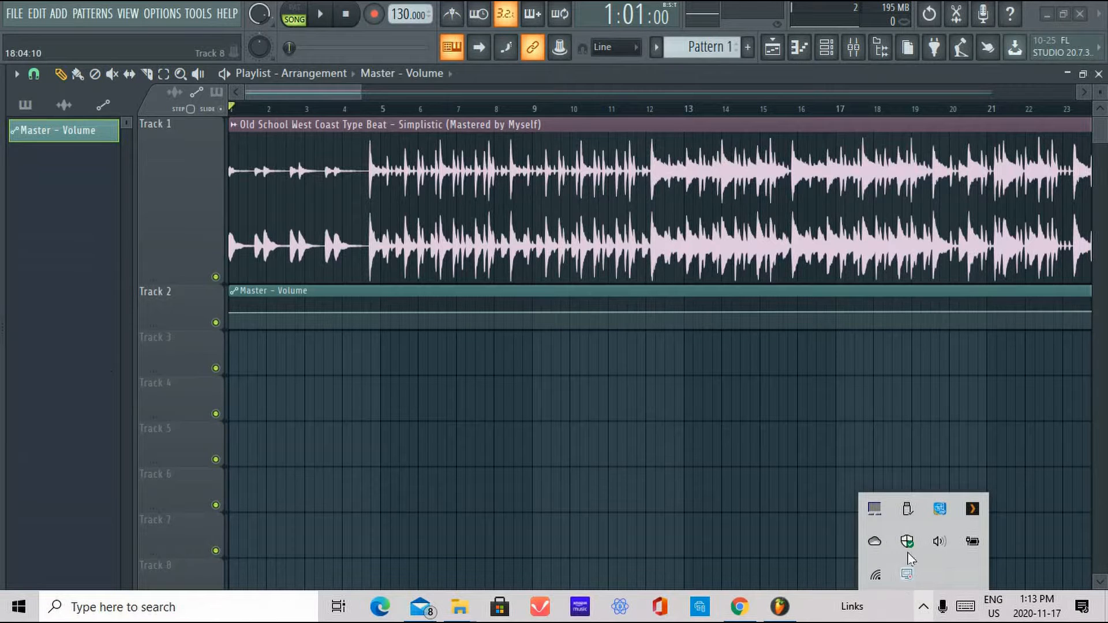
{"action": "left_click", "coordinate": [950, 558]}
{"action": "scroll", "coordinate": [958, 573], "scroll_direction": "up", "scroll_amount": 2}
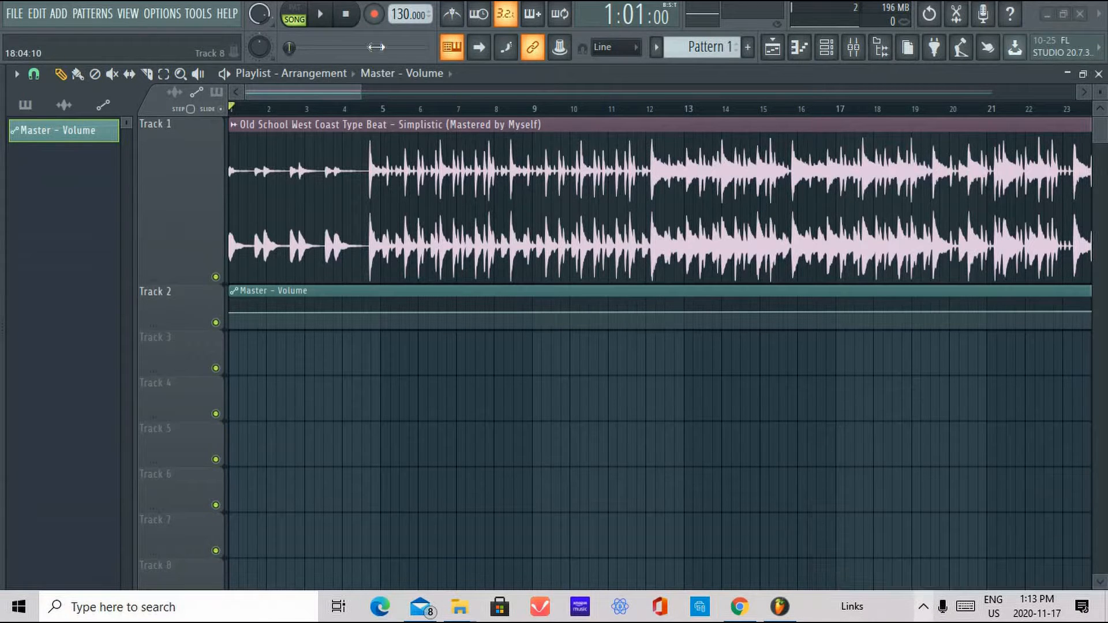
Play the arrangement again and raise the Master - Volume clip's first point from silence to 63%
{"action": "left_click", "coordinate": [324, 18]}
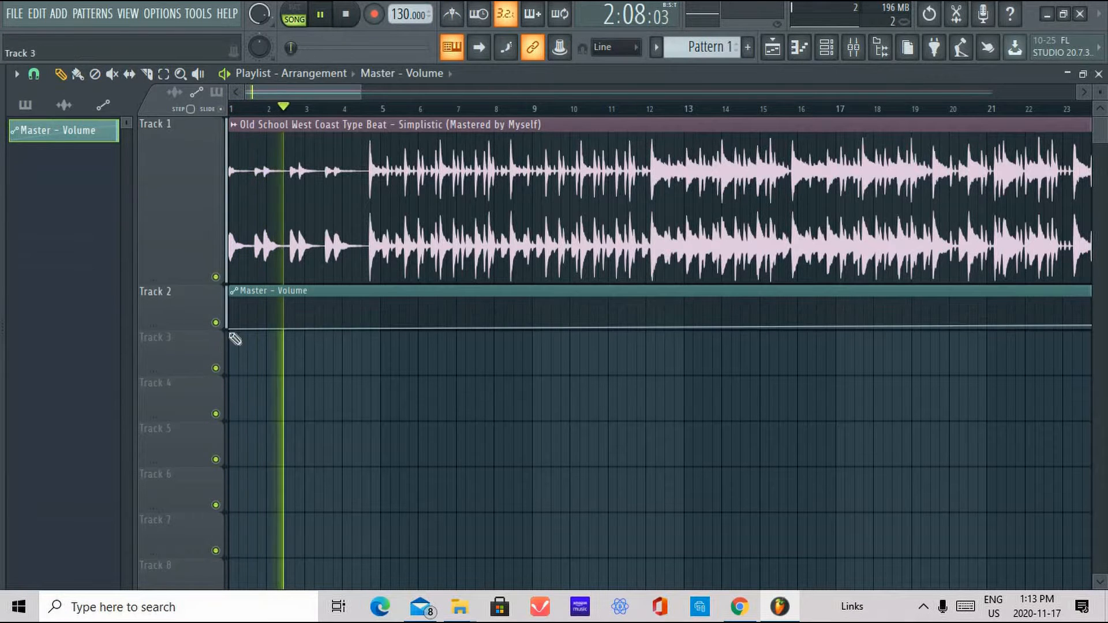
{"action": "mouse_move", "coordinate": [230, 327]}
{"action": "left_mouse_down"}
{"action": "mouse_move", "coordinate": [222, 309]}
{"action": "mouse_move", "coordinate": [232, 309]}
{"action": "left_mouse_up"}
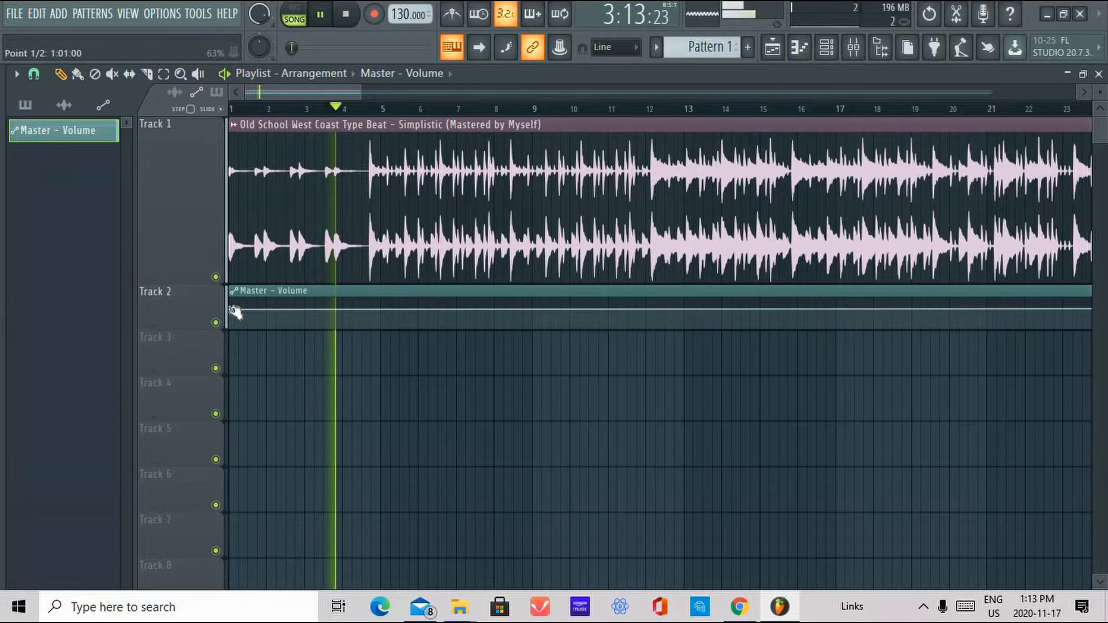
Pause playback and add Master - Volume clip points at bars 7 and 8, lowering the bar 8 point to about 11%
{"action": "left_click", "coordinate": [327, 20]}
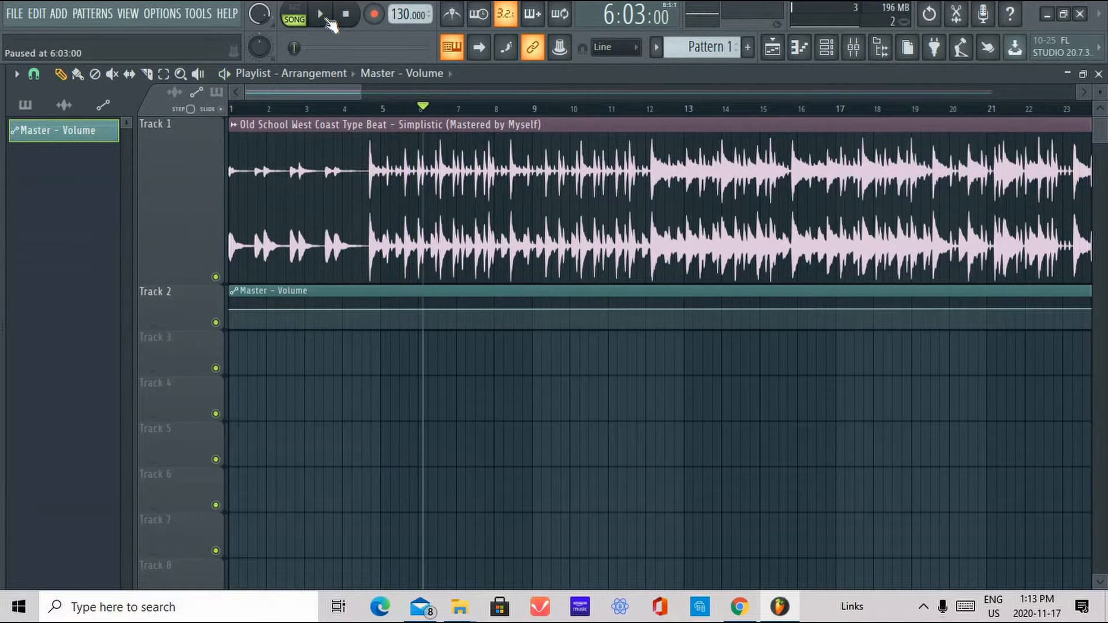
{"action": "left_click", "coordinate": [458, 312]}
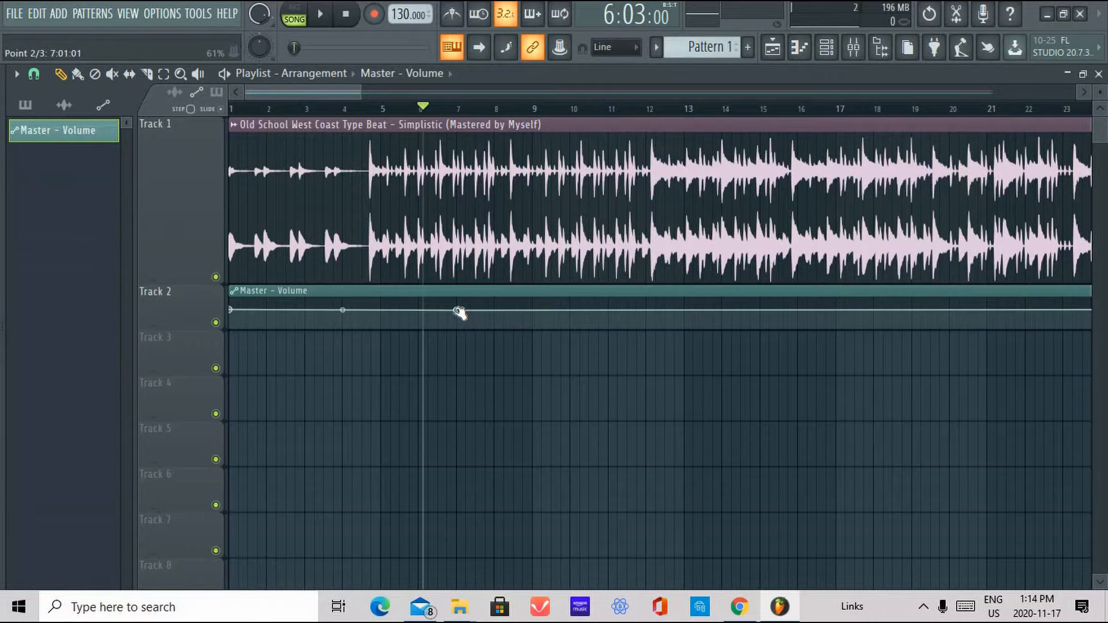
{"action": "left_click_drag", "start_coordinate": [460, 314], "coordinate": [459, 311]}
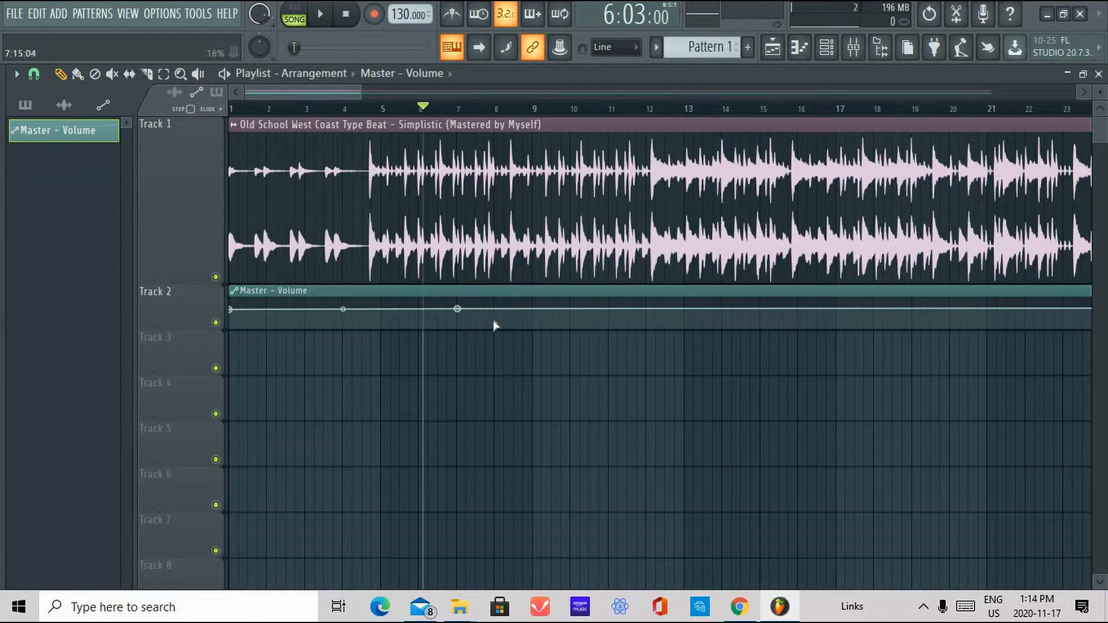
{"action": "left_click_drag", "start_coordinate": [494, 326], "coordinate": [496, 326]}
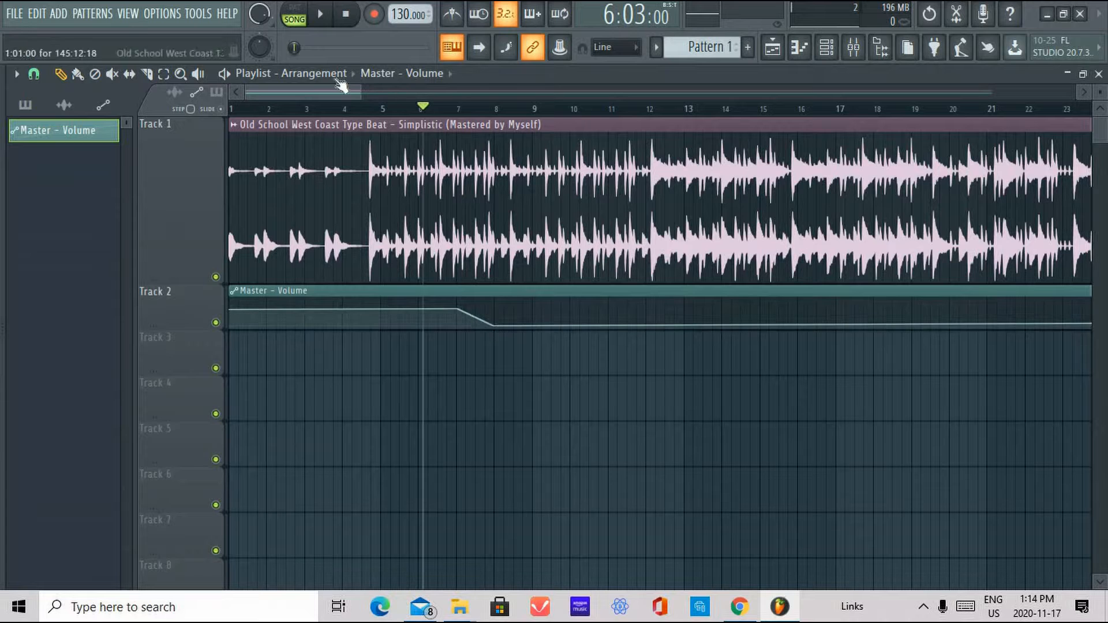
Play through the volume drop, pause, and stretch the fade by moving its low point out to bar 12
{"action": "left_click", "coordinate": [314, 13]}
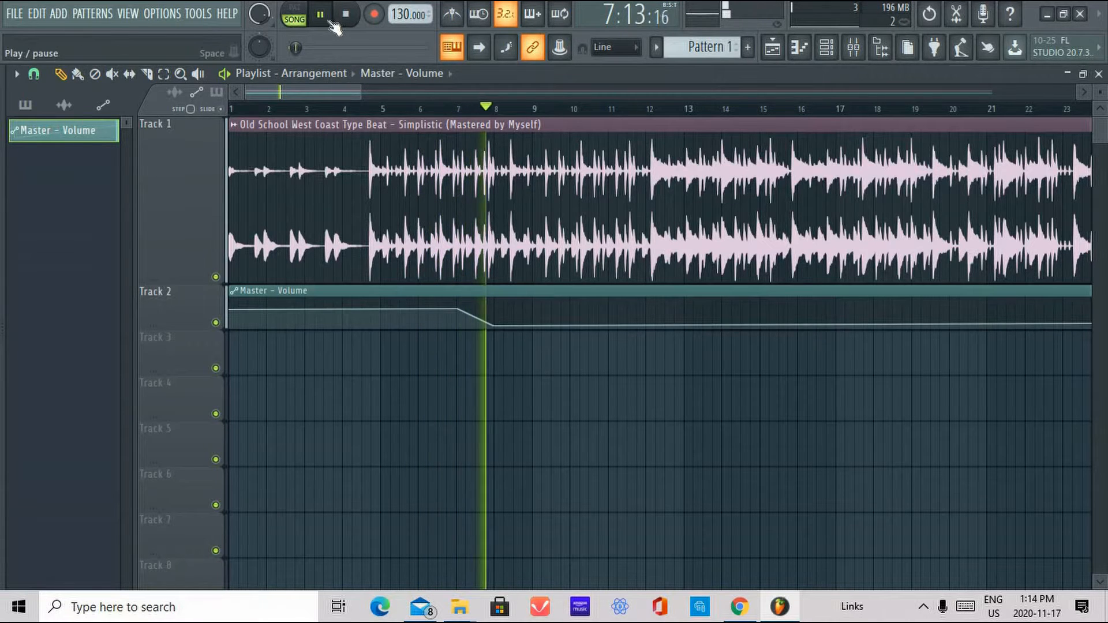
{"action": "left_click", "coordinate": [332, 20]}
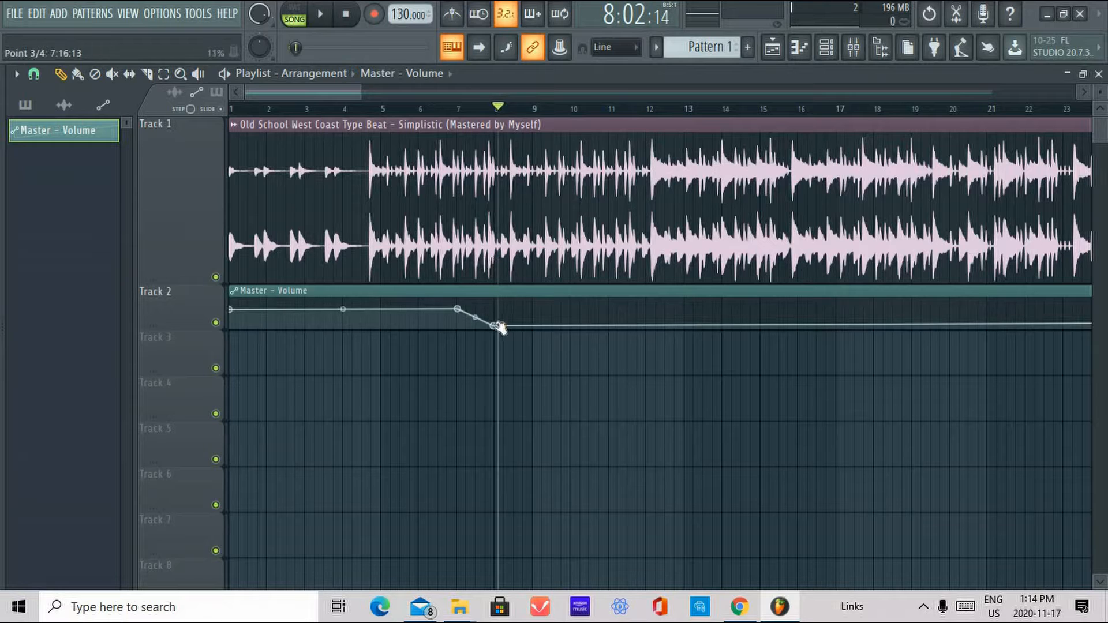
{"action": "left_click_drag", "start_coordinate": [499, 327], "coordinate": [634, 327]}
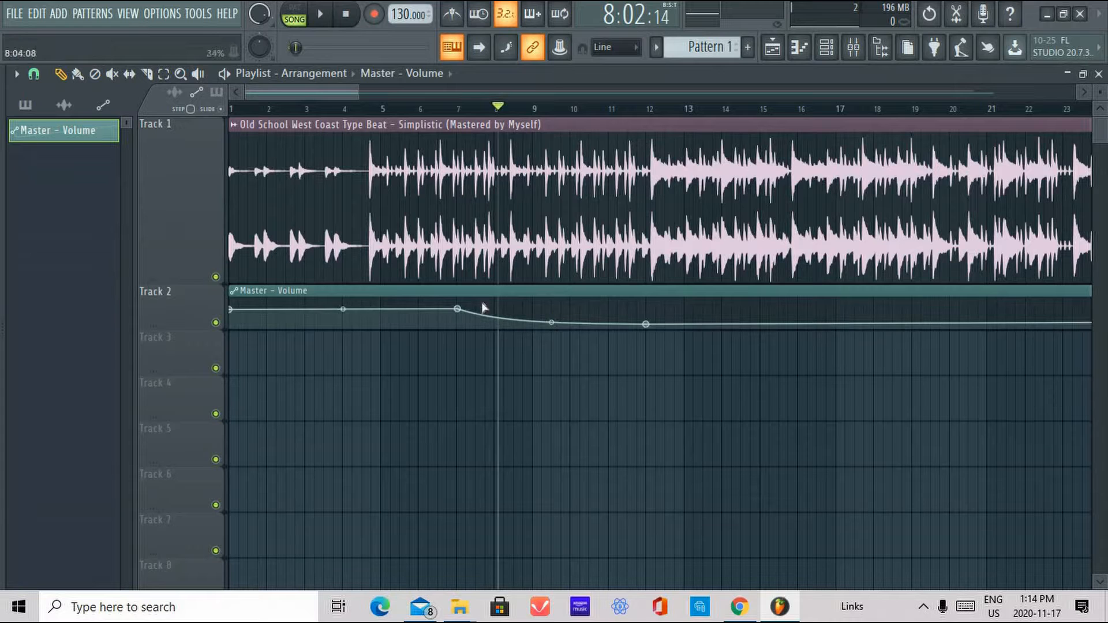
Replay from bar 6 and bend the curve between bars 7 and 12 upward so the volume falls late
{"action": "left_click", "coordinate": [381, 43]}
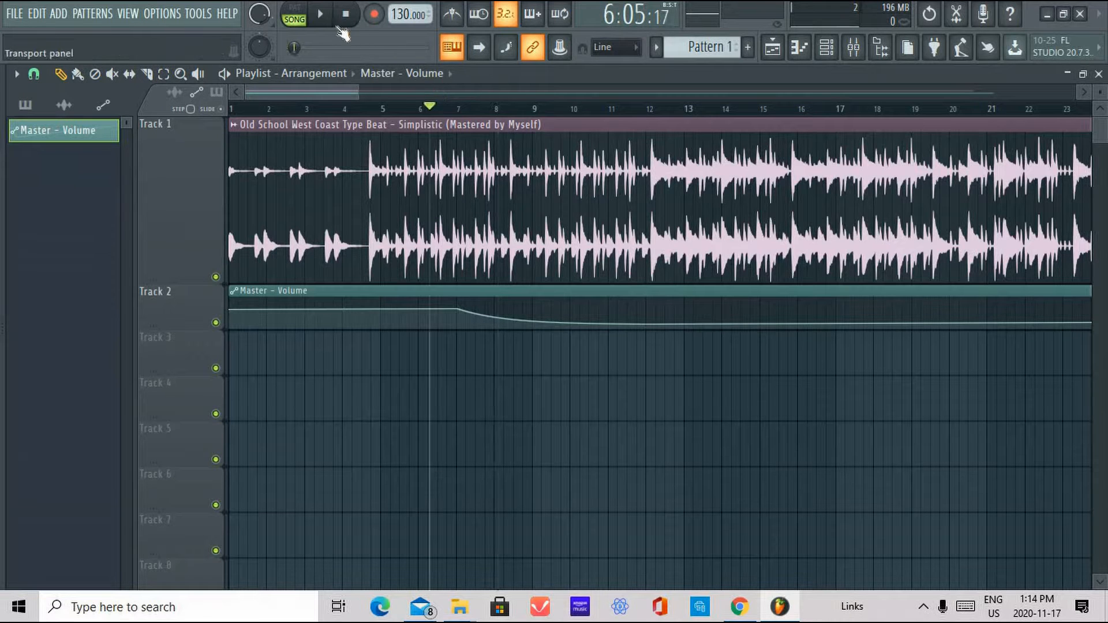
{"action": "key", "text": "space"}
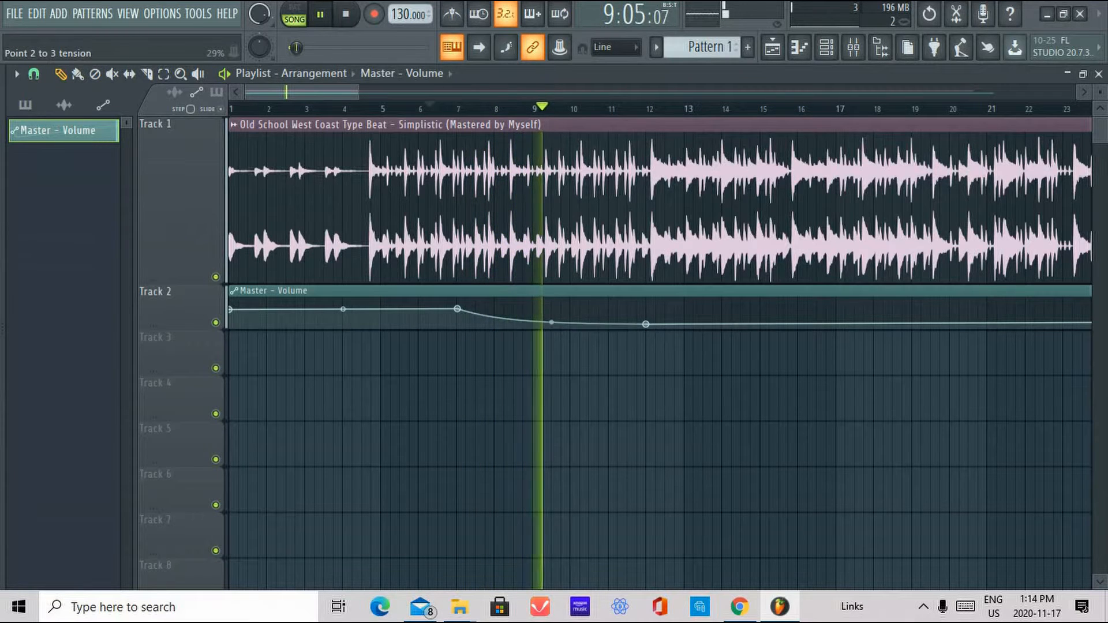
{"action": "left_click_drag", "start_coordinate": [551, 323], "coordinate": [551, 310]}
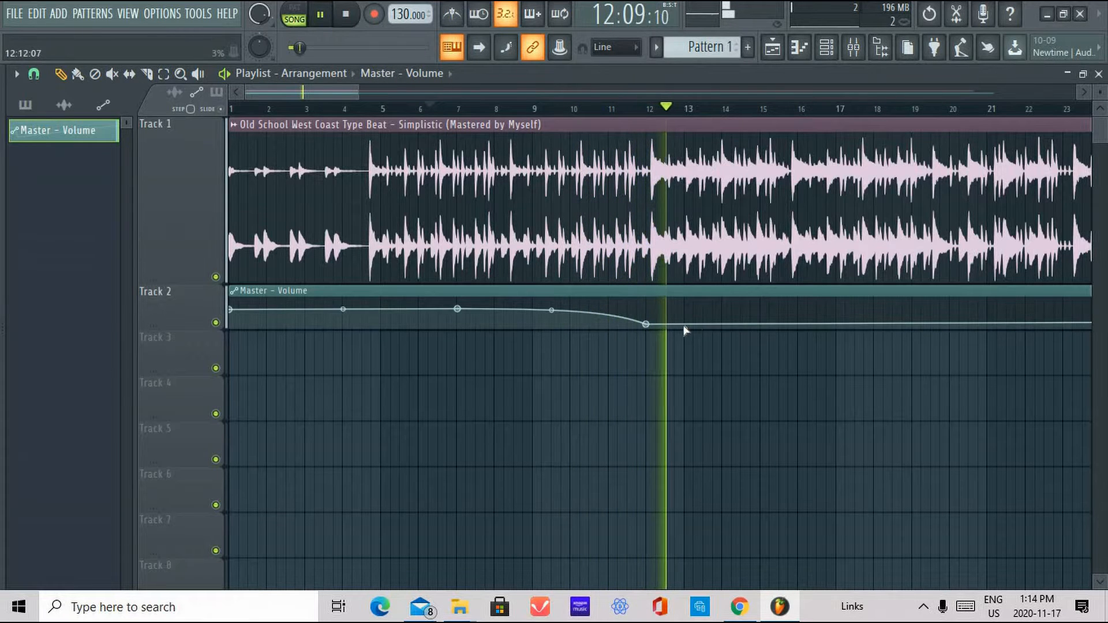
Add a low point at bar 15 and another at bar 18 raised to about the clip's opening level
{"action": "right_click", "coordinate": [763, 324]}
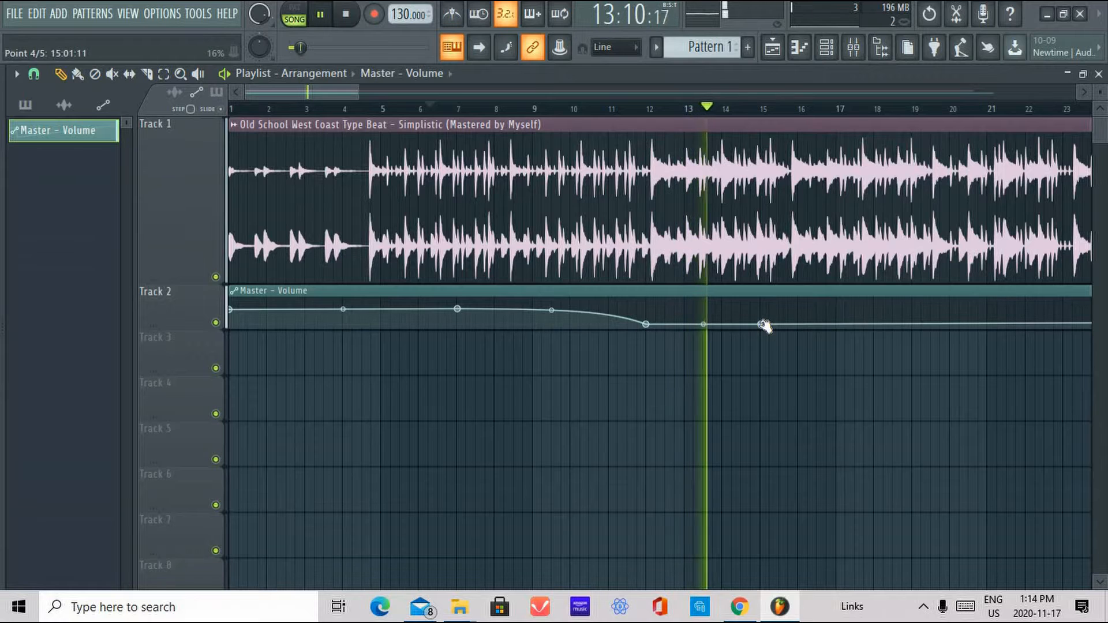
{"action": "right_click", "coordinate": [800, 323]}
{"action": "mouse_move", "coordinate": [800, 323]}
{"action": "left_mouse_down"}
{"action": "mouse_move", "coordinate": [813, 310]}
{"action": "mouse_move", "coordinate": [874, 307]}
{"action": "mouse_move", "coordinate": [817, 314]}
{"action": "left_mouse_up"}
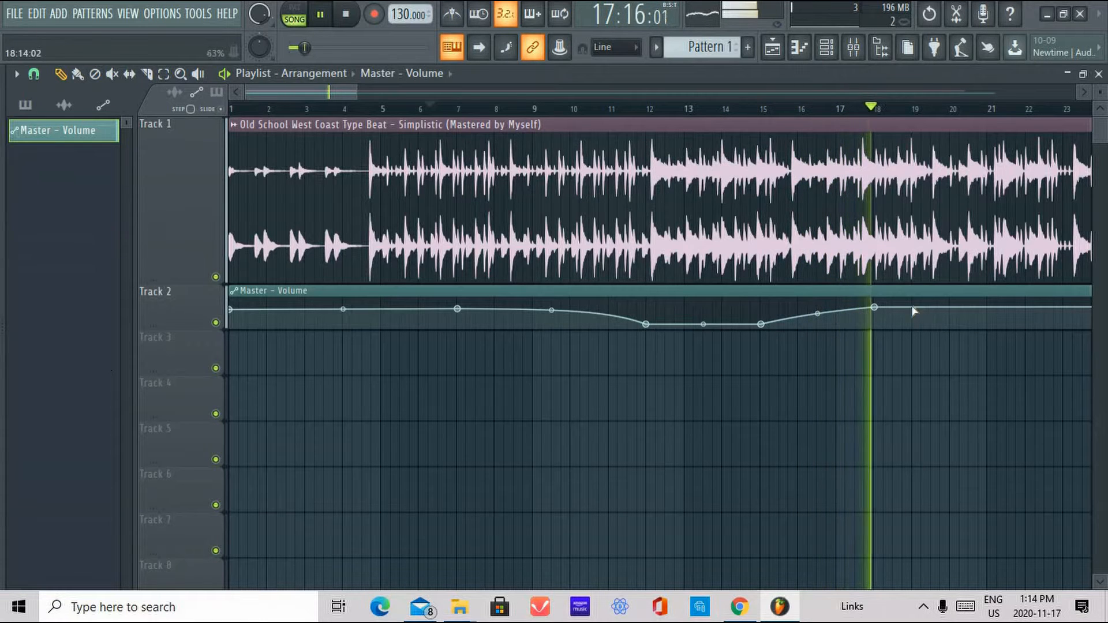
Add a point near bar 25 at 68% and a lower one at bar 29 to create a second volume dip
{"action": "scroll", "coordinate": [925, 118], "scroll_direction": "down", "scroll_amount": 1}
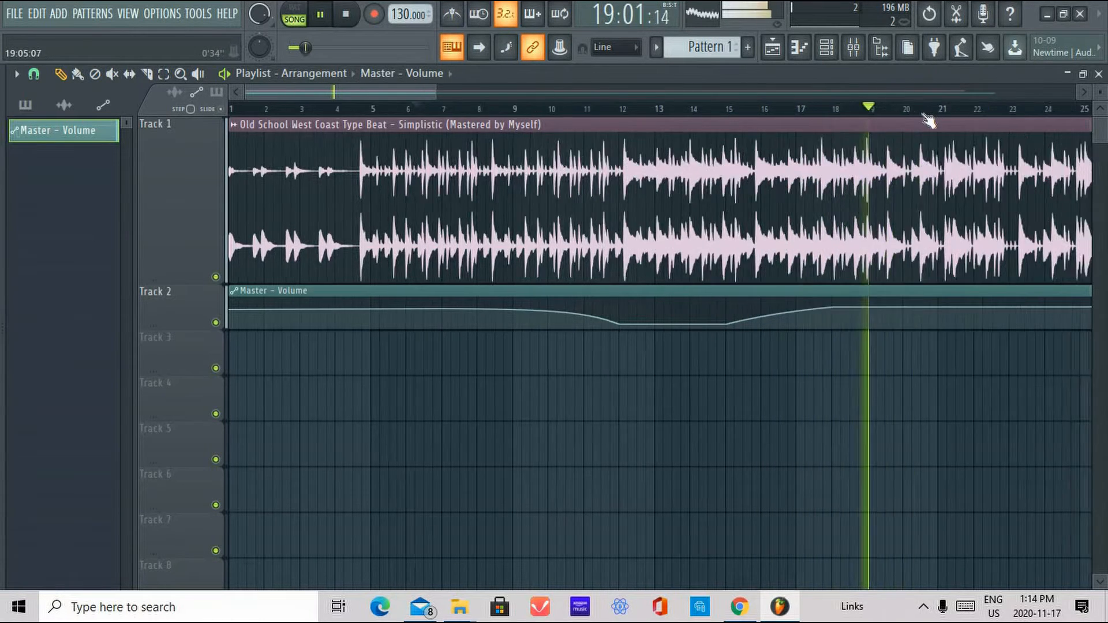
{"action": "scroll", "coordinate": [925, 119], "scroll_direction": "down", "scroll_amount": 1}
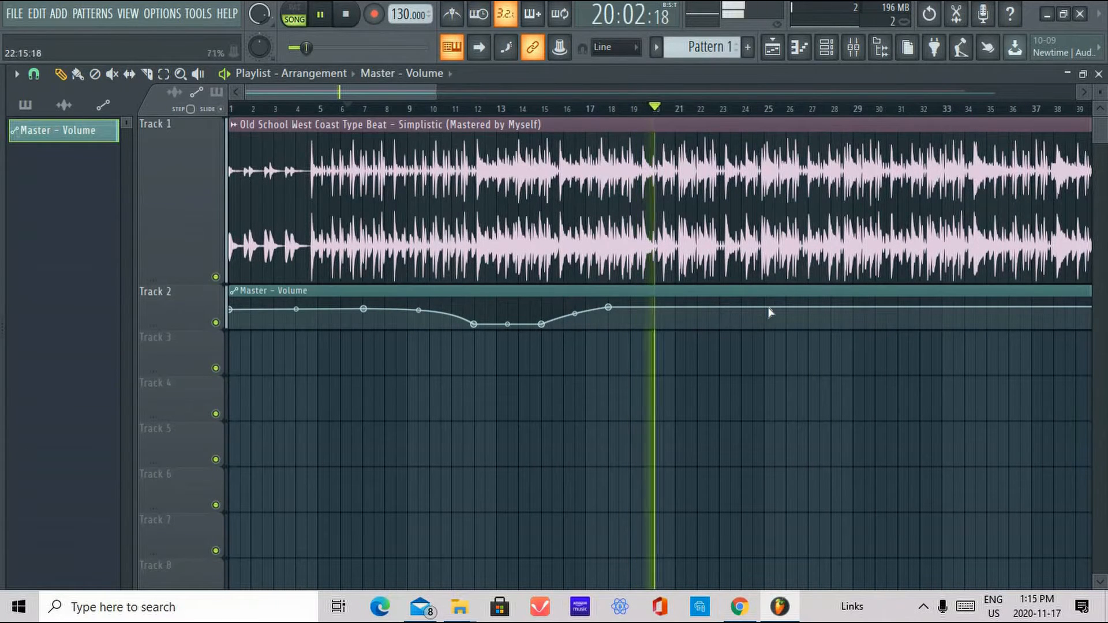
{"action": "right_click", "coordinate": [764, 308]}
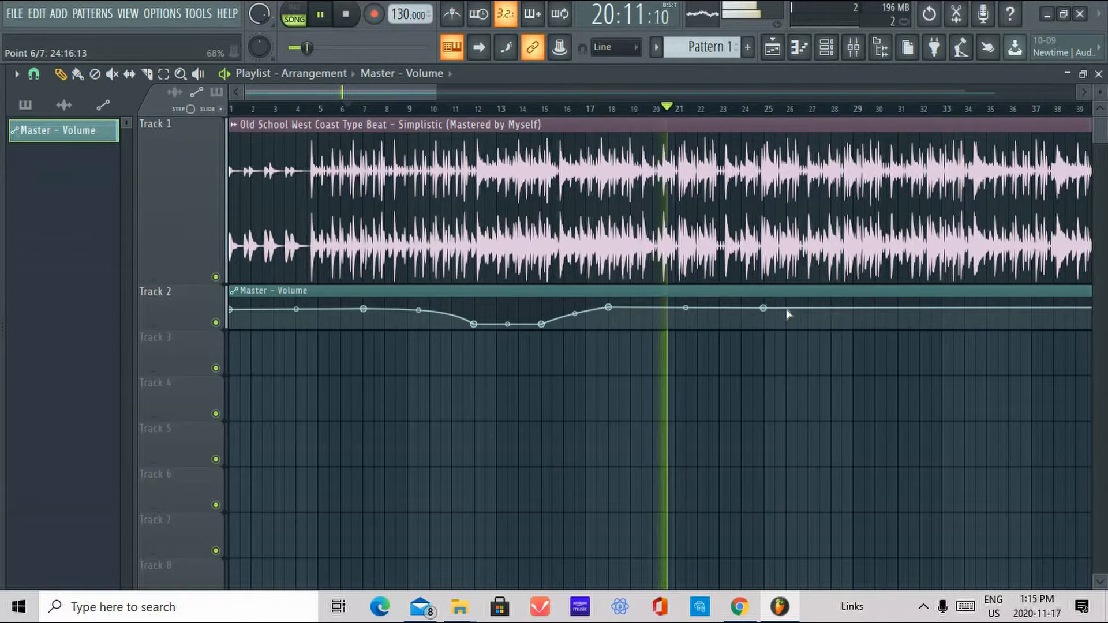
{"action": "right_click", "coordinate": [833, 317]}
{"action": "left_click_drag", "start_coordinate": [834, 317], "coordinate": [858, 318]}
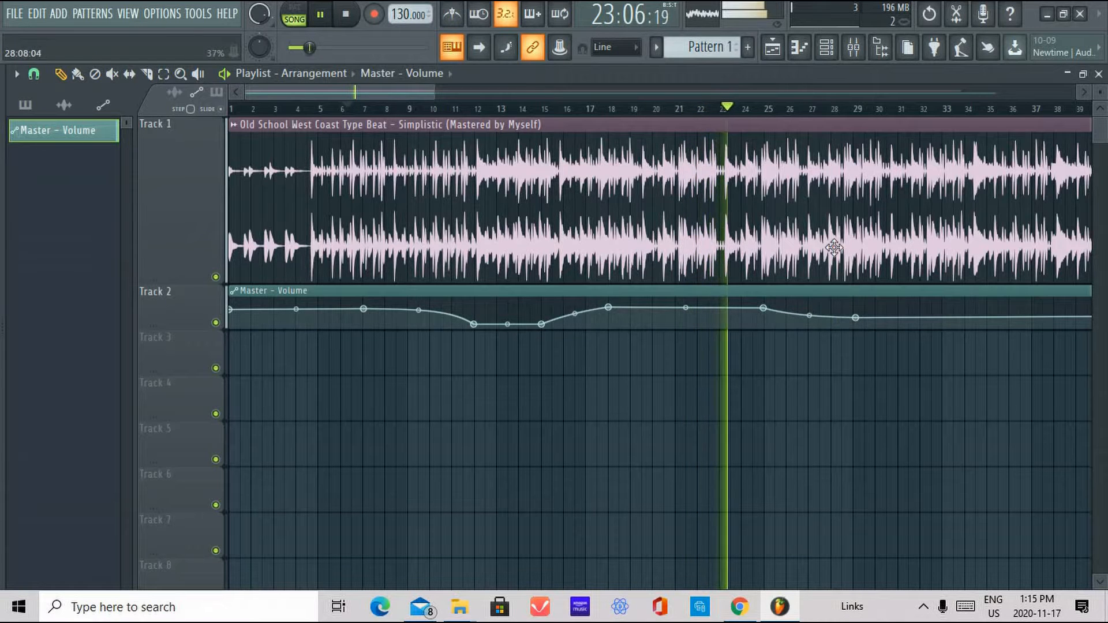
Add points near bars 33 and 36, raising the last one to bring the volume back up after the second dip
{"action": "right_click", "coordinate": [942, 318]}
{"action": "right_click", "coordinate": [994, 315]}
{"action": "mouse_move", "coordinate": [994, 314]}
{"action": "left_mouse_down"}
{"action": "mouse_move", "coordinate": [1012, 307]}
{"action": "mouse_move", "coordinate": [975, 312]}
{"action": "mouse_move", "coordinate": [1009, 304]}
{"action": "left_mouse_up"}
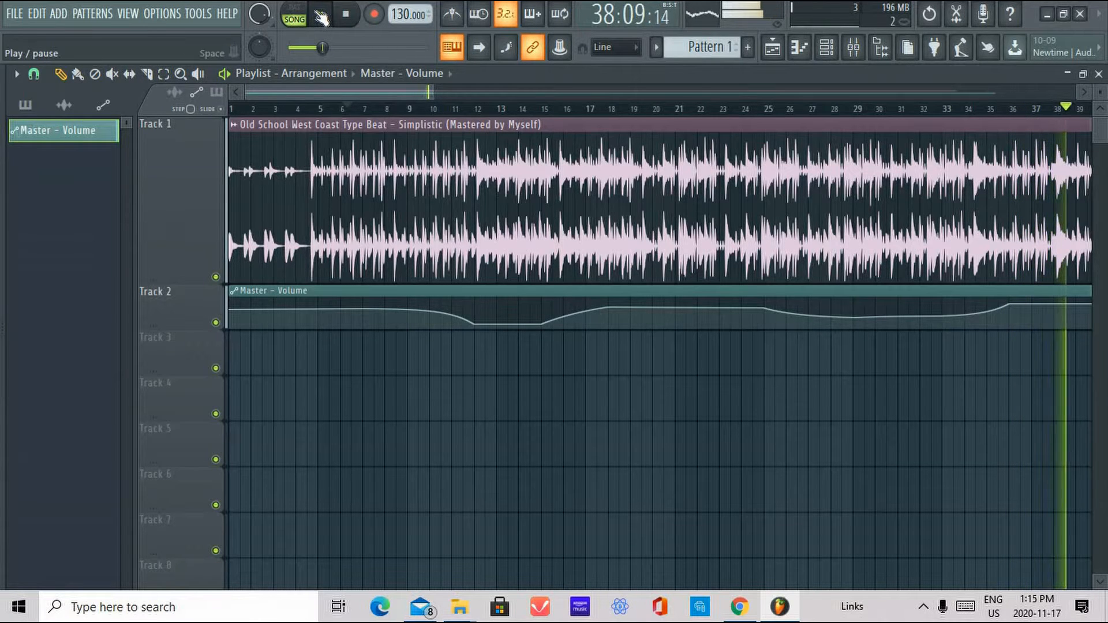
Stop playback and raise the first point of the Master - Volume clip slightly
{"action": "scroll", "coordinate": [705, 118], "scroll_direction": "down", "scroll_amount": 2}
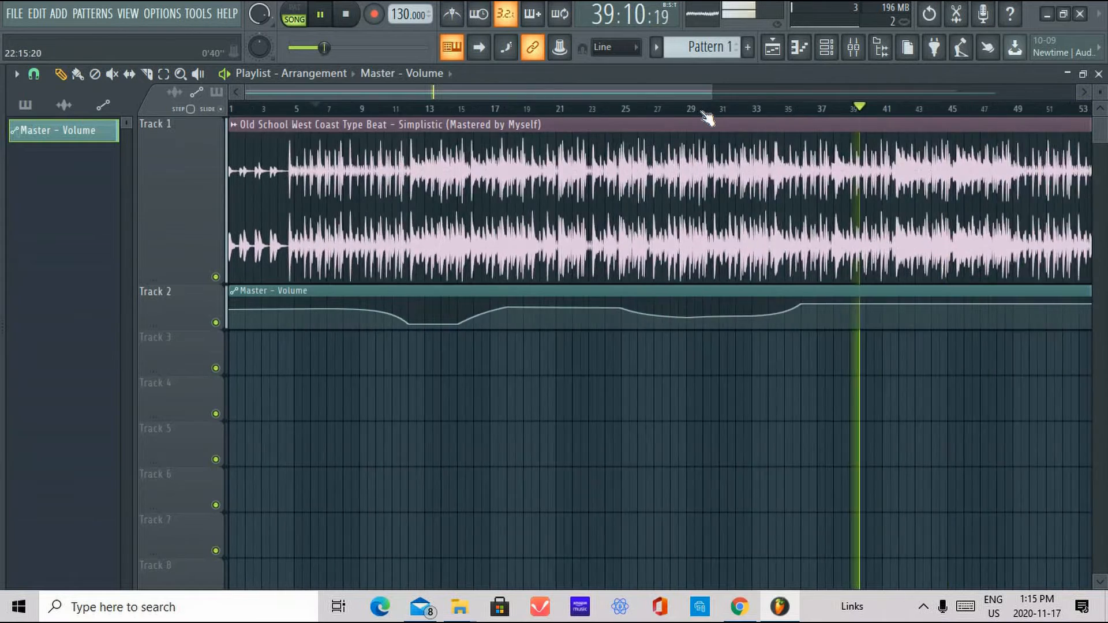
{"action": "scroll", "coordinate": [606, 114], "scroll_direction": "down", "scroll_amount": 2}
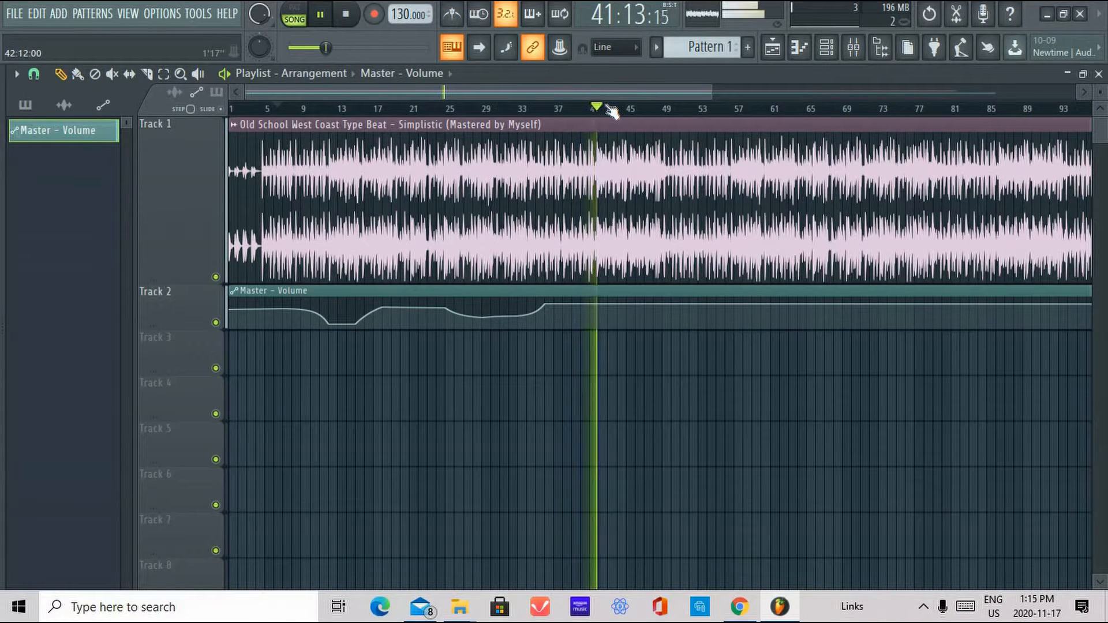
{"action": "left_click", "coordinate": [348, 16]}
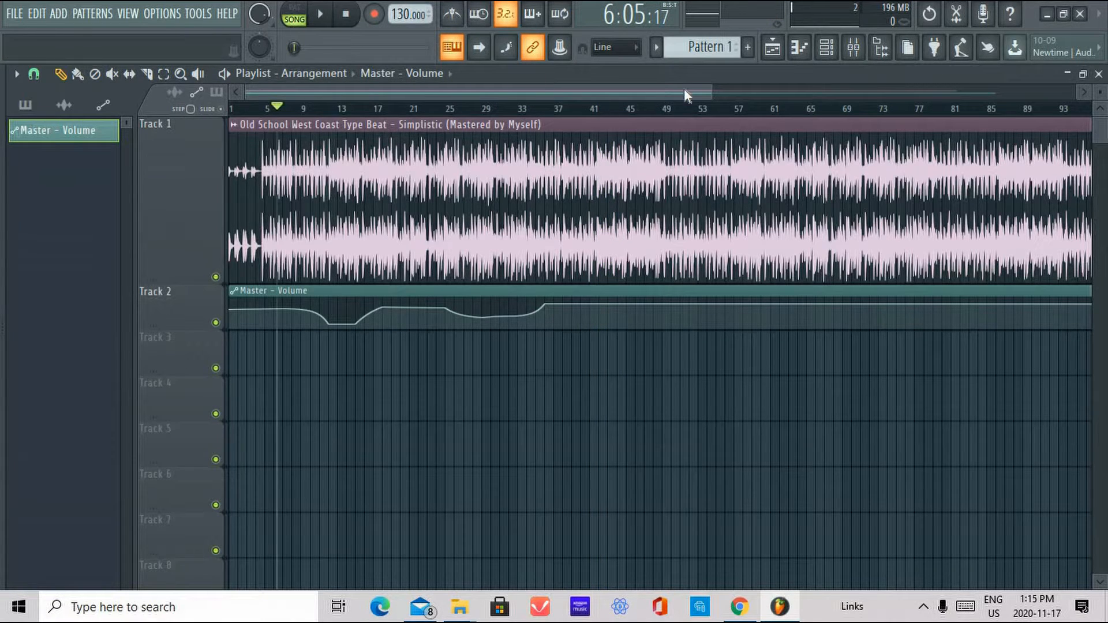
{"action": "mouse_move", "coordinate": [243, 322]}
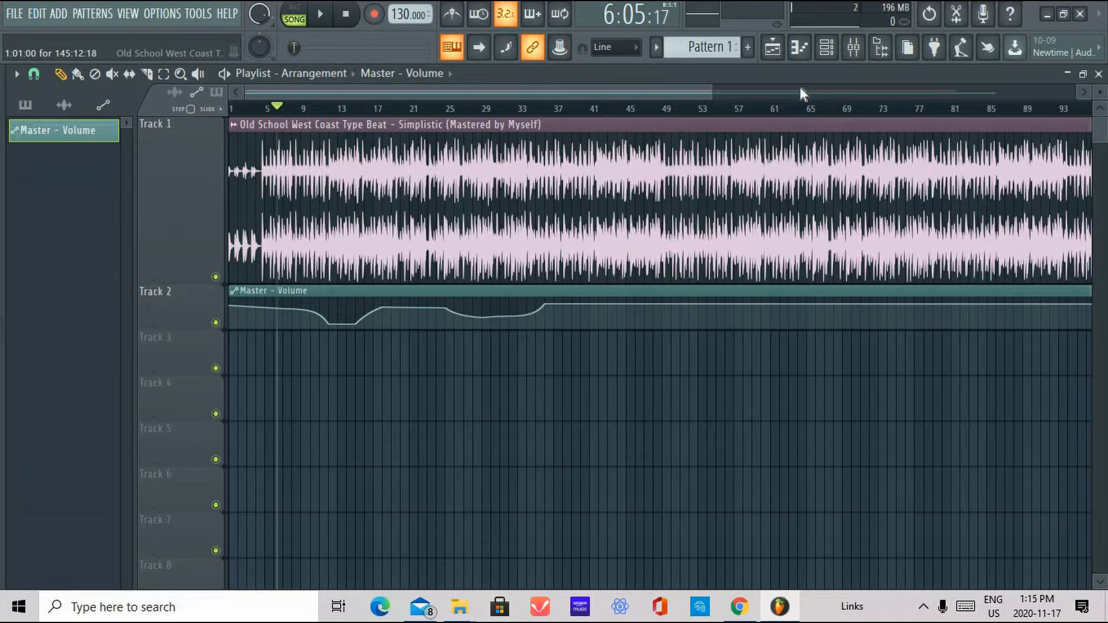
Open the channel rack and view the automation options of the Master - Volume channel's output min level knob
{"action": "left_click", "coordinate": [827, 53]}
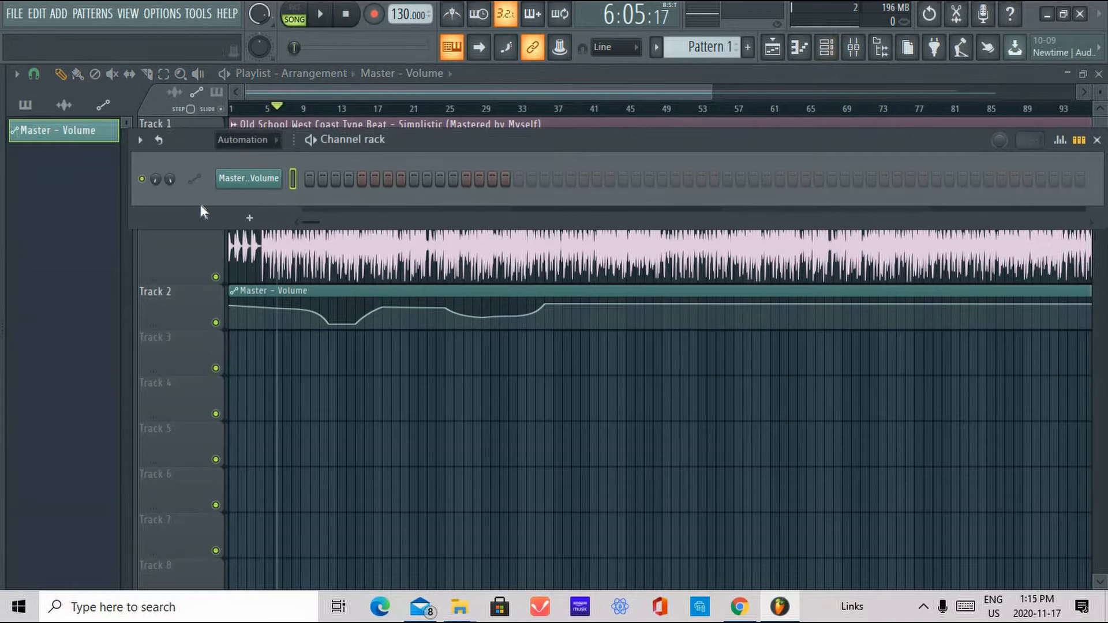
{"action": "right_click", "coordinate": [155, 175]}
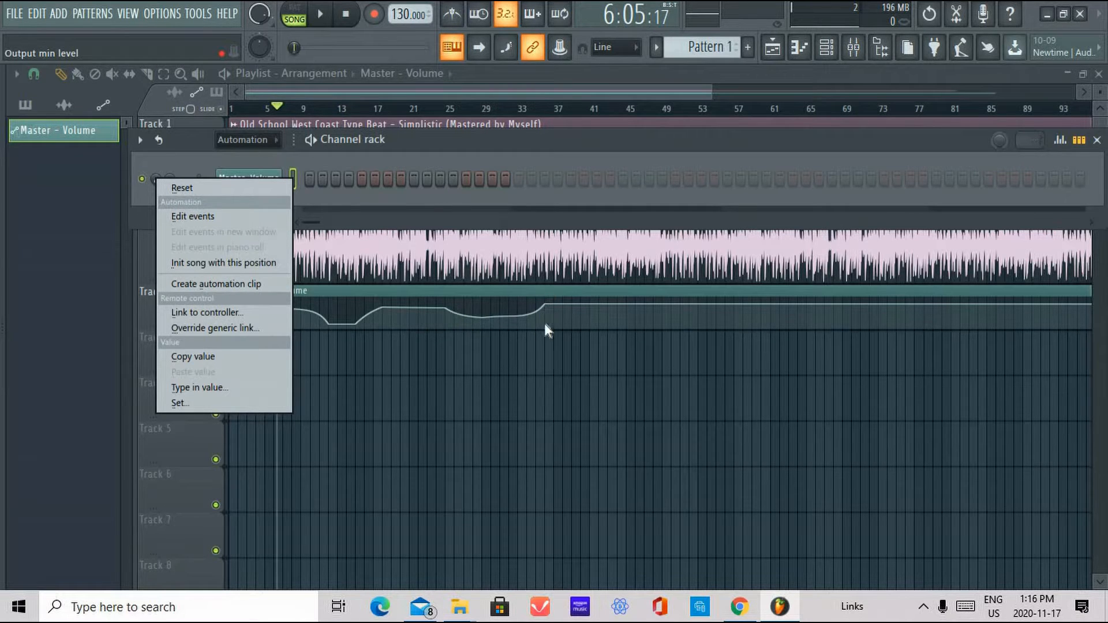
{"action": "left_click", "coordinate": [593, 137]}
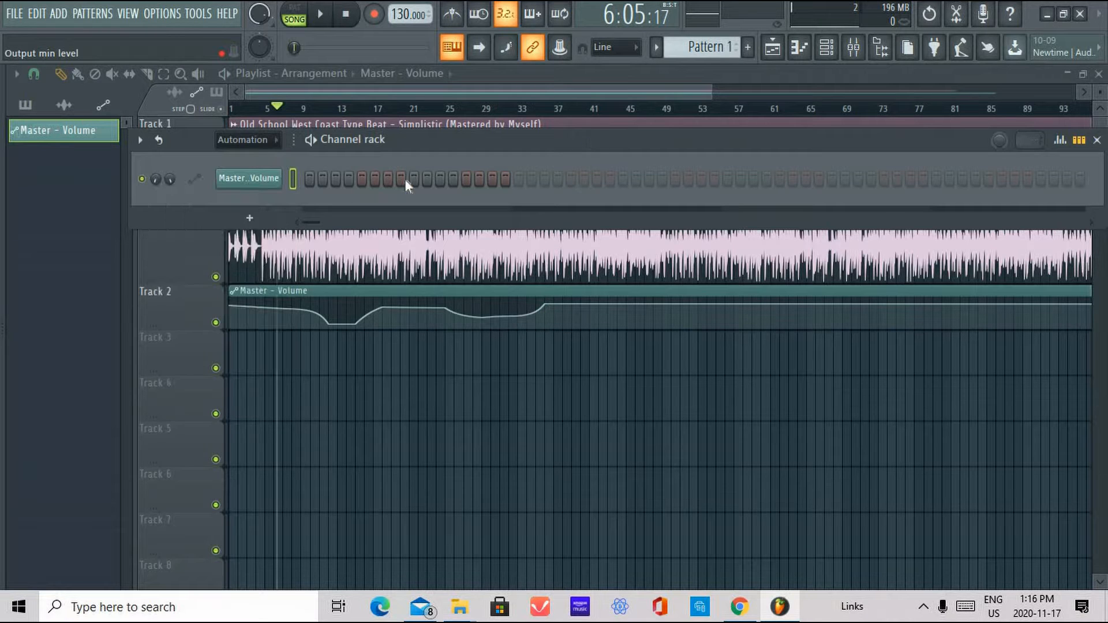
Open the mixer and check the automation options for Insert 2's panning knob and volume fader
{"action": "left_click", "coordinate": [852, 51]}
{"action": "right_click", "coordinate": [359, 268]}
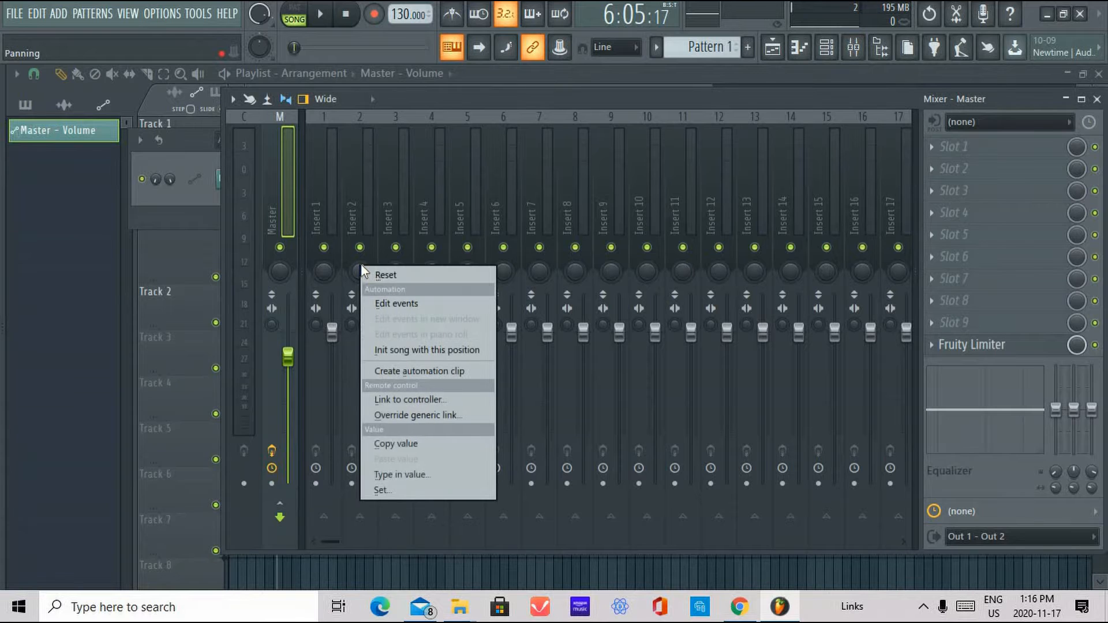
{"action": "left_click", "coordinate": [336, 302]}
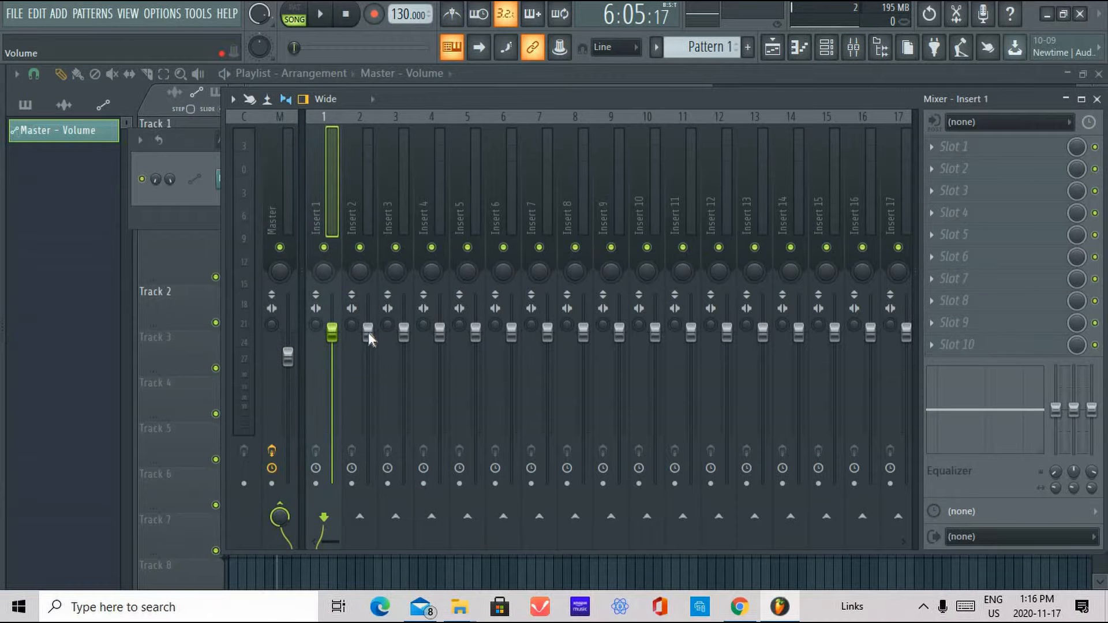
{"action": "right_click", "coordinate": [368, 335]}
{"action": "left_click", "coordinate": [398, 232]}
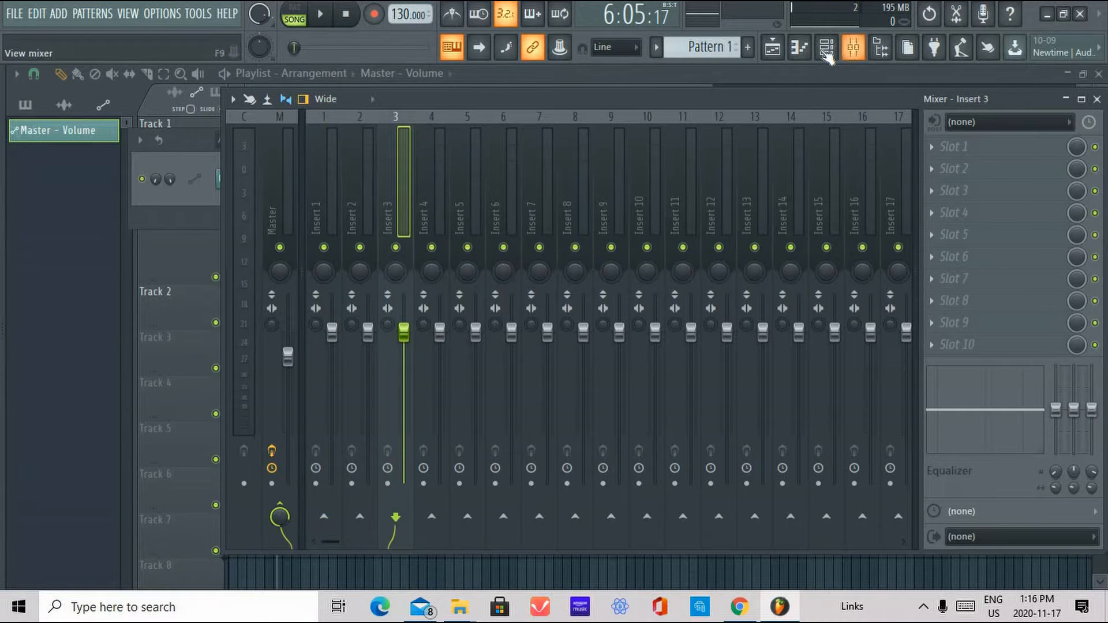
Return to the channel rack, add a reFX Nexus channel and reposition its plugin window
{"action": "left_click", "coordinate": [825, 51]}
{"action": "left_click", "coordinate": [254, 220]}
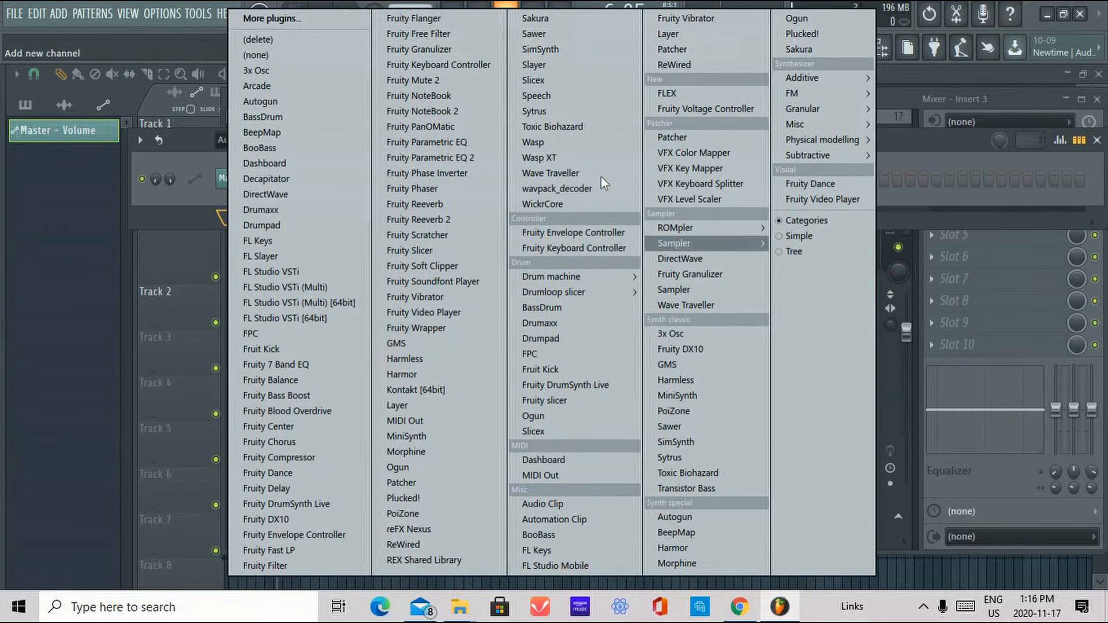
{"action": "left_click", "coordinate": [442, 529]}
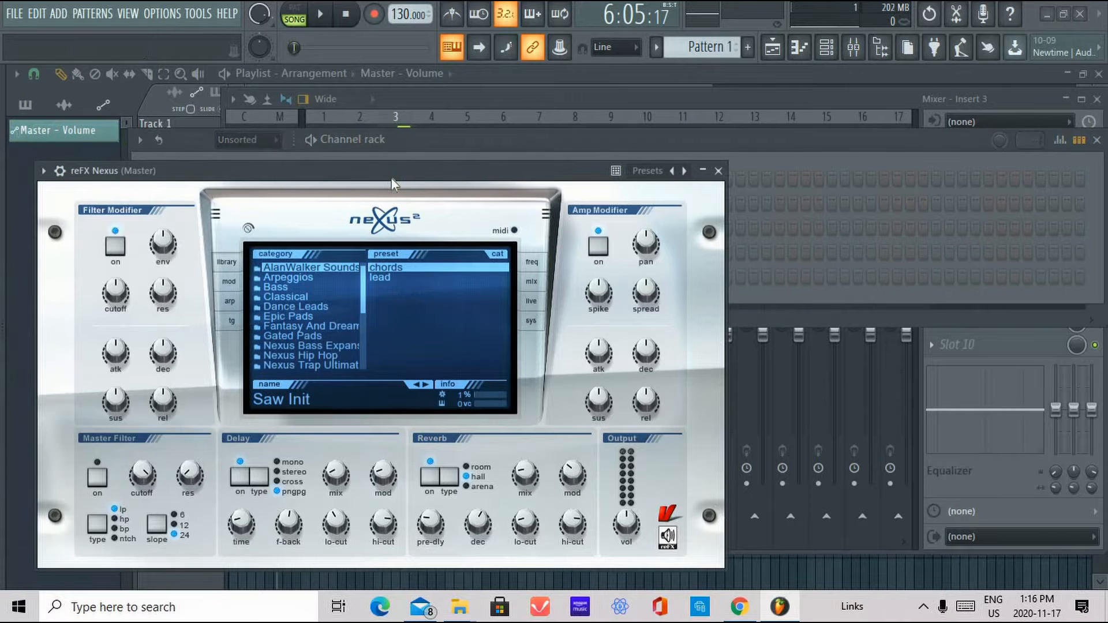
{"action": "left_click_drag", "start_coordinate": [392, 178], "coordinate": [484, 121]}
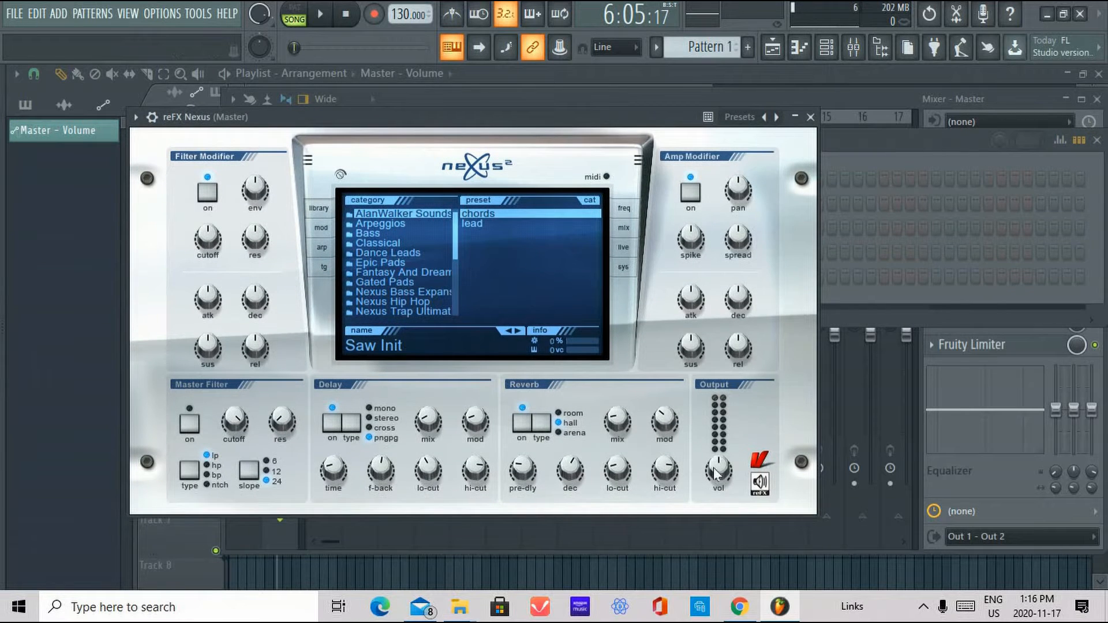
Examine the Nexus output volume and amp modifier knobs, then view the plugin's options and close them
{"action": "left_click_drag", "start_coordinate": [719, 468], "coordinate": [720, 468]}
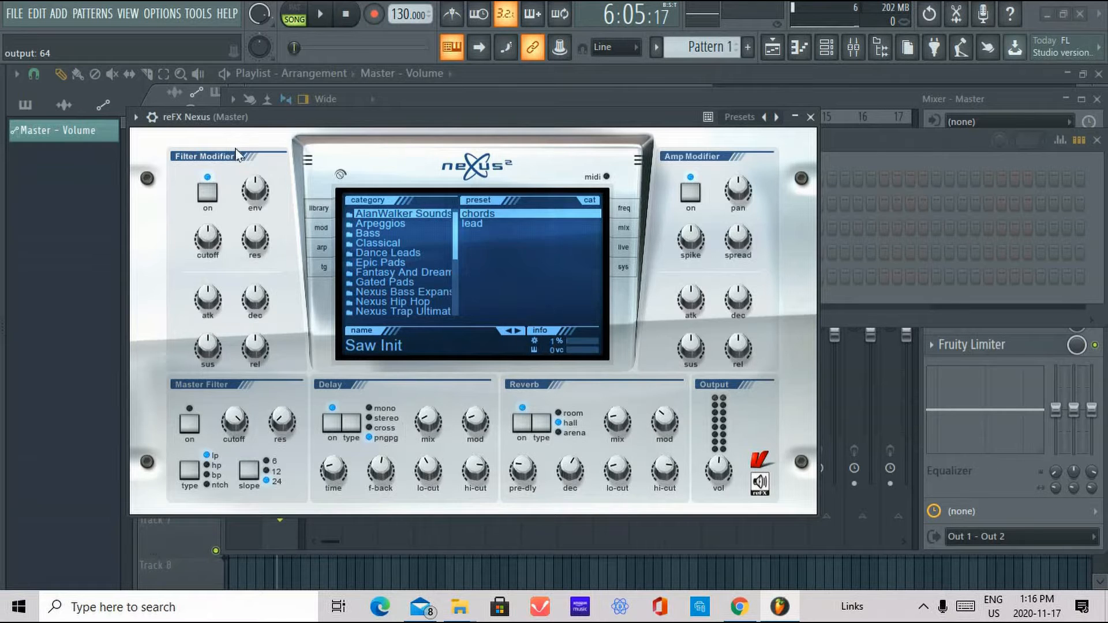
{"action": "left_click_drag", "start_coordinate": [424, 117], "coordinate": [418, 119]}
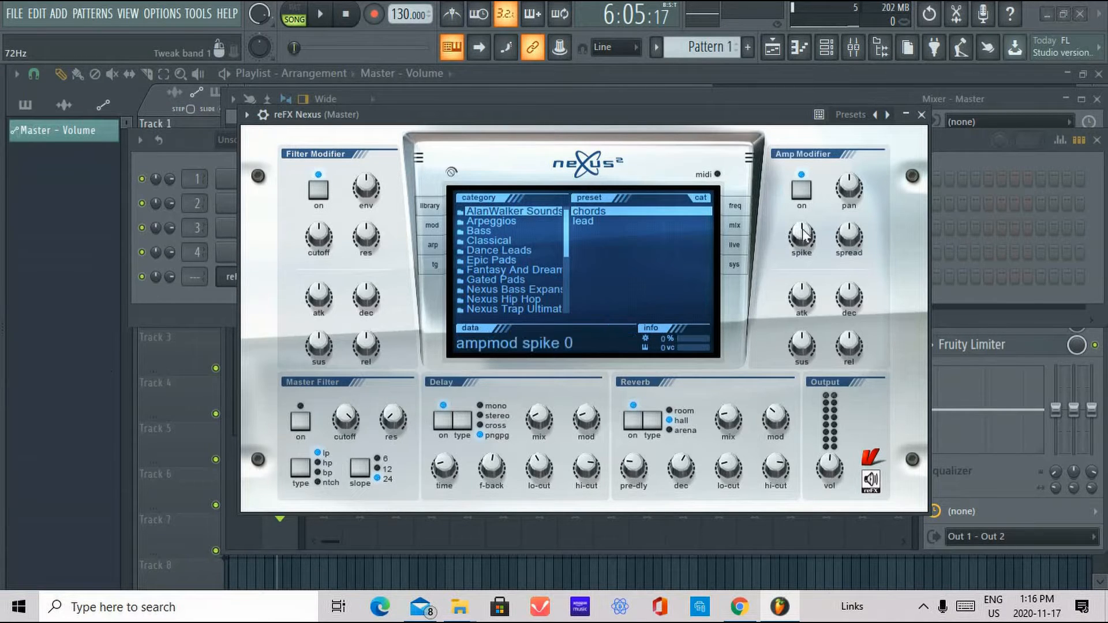
{"action": "left_click_drag", "start_coordinate": [612, 118], "coordinate": [624, 94]}
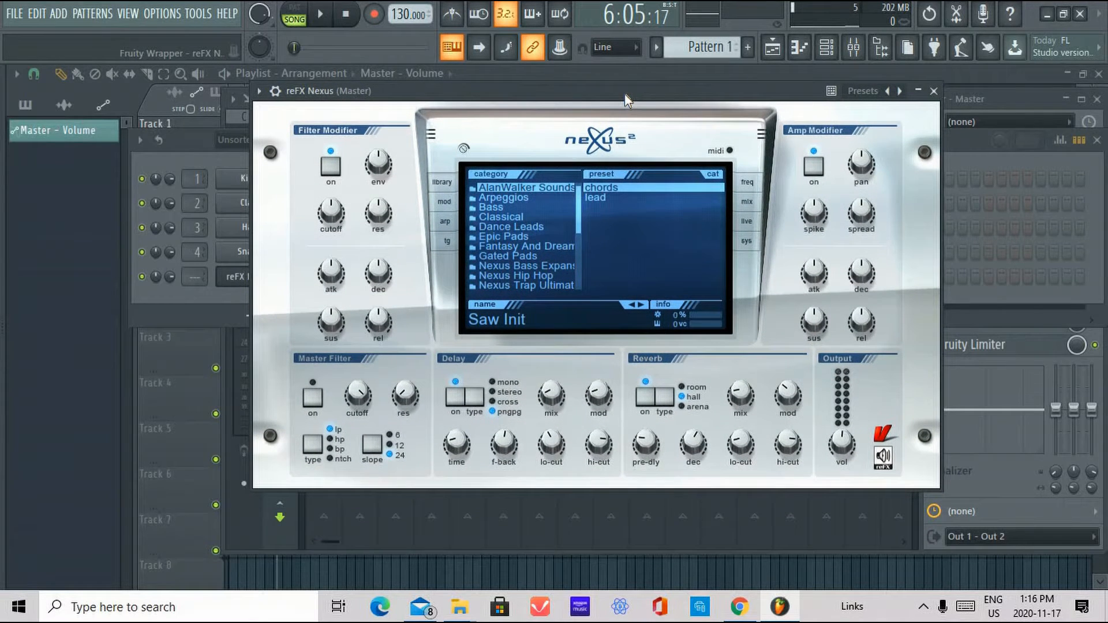
{"action": "left_click", "coordinate": [259, 92]}
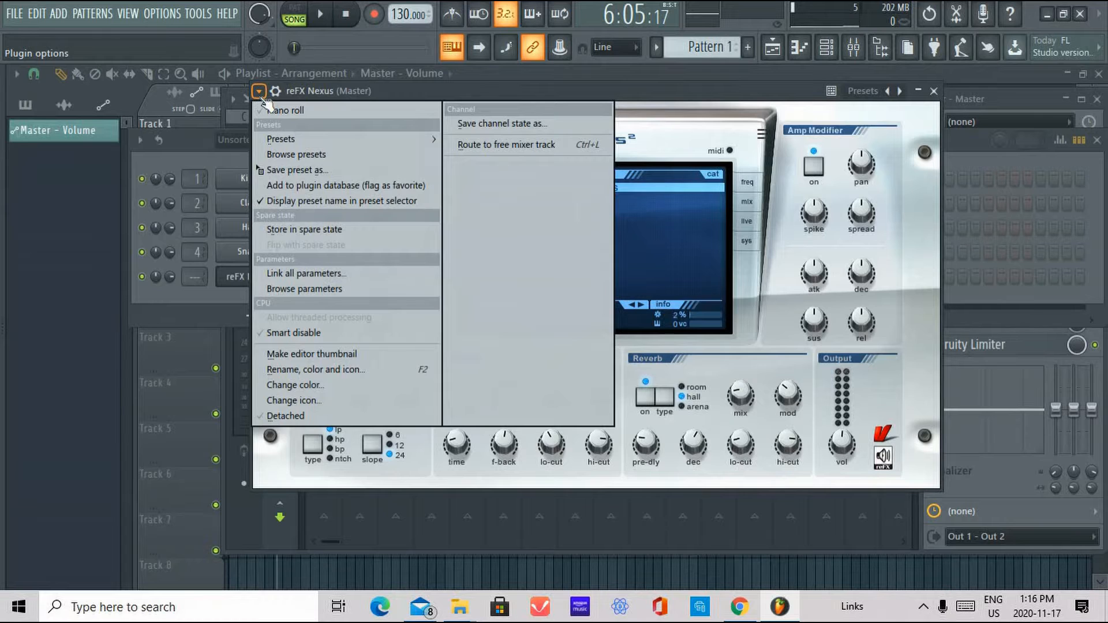
{"action": "left_click", "coordinate": [260, 97]}
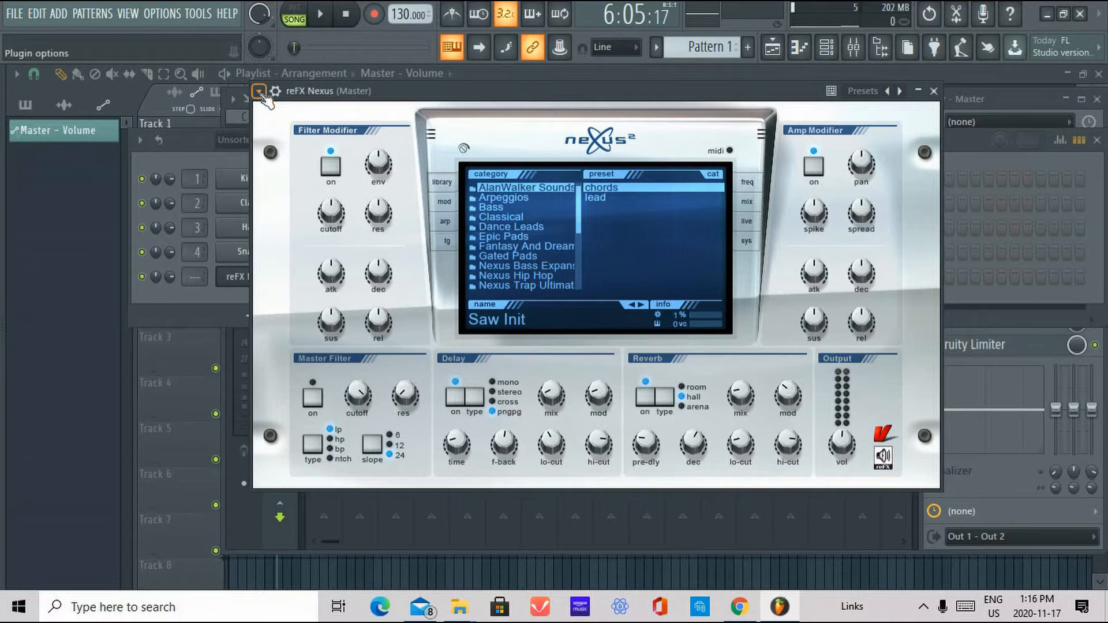
Show the Nexus plugin's parameter list in the browser and open the browser pane wide enough to read it
{"action": "left_click", "coordinate": [260, 93]}
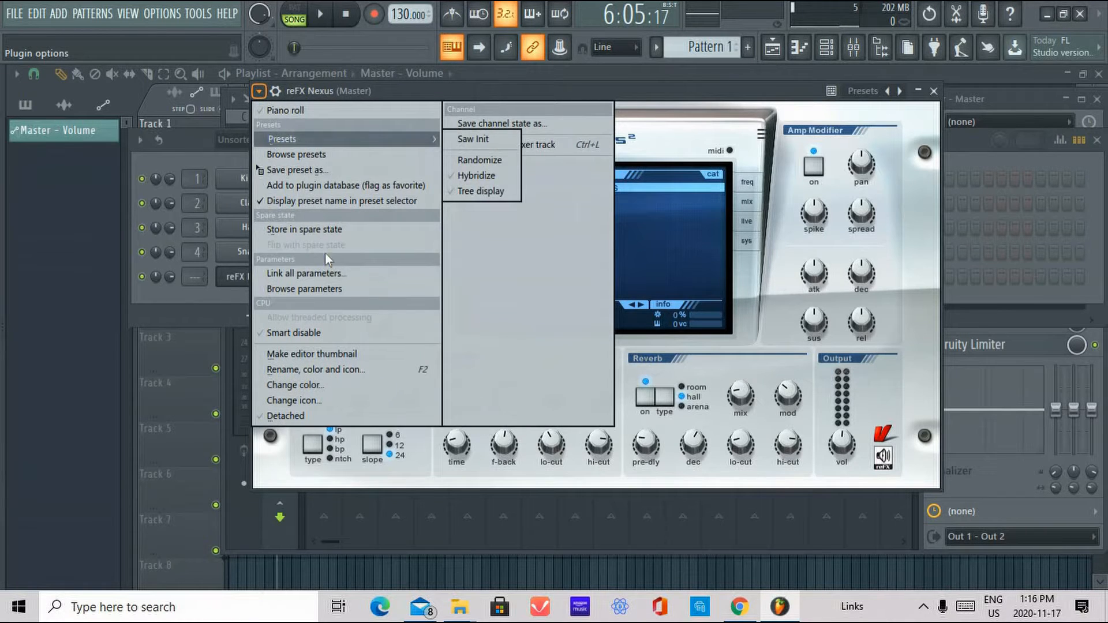
{"action": "left_click", "coordinate": [335, 288]}
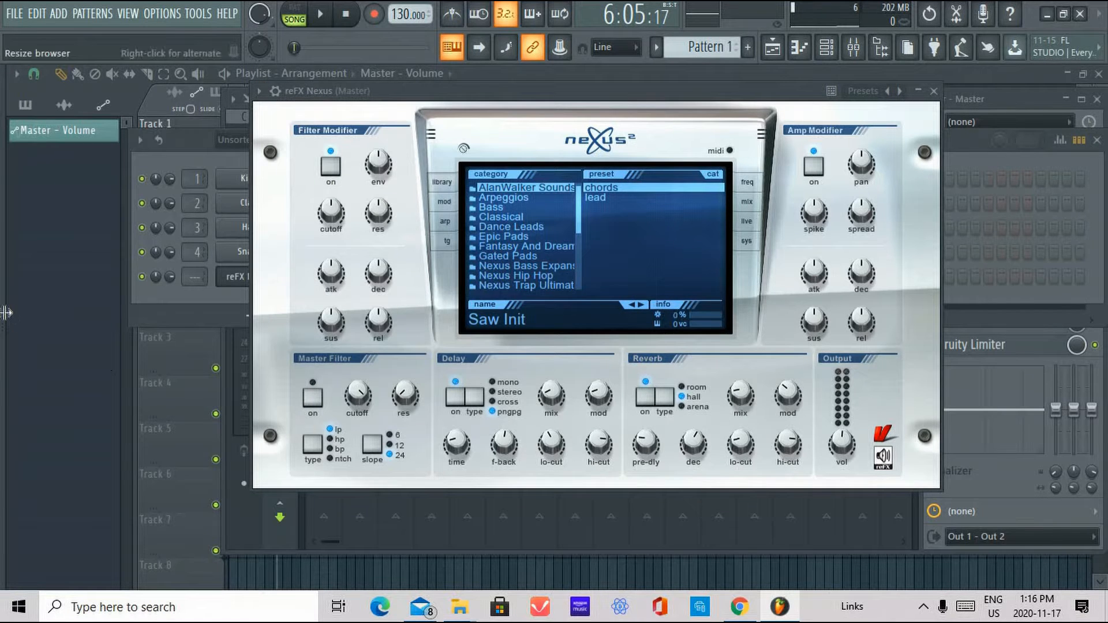
{"action": "left_click_drag", "start_coordinate": [49, 325], "coordinate": [105, 329]}
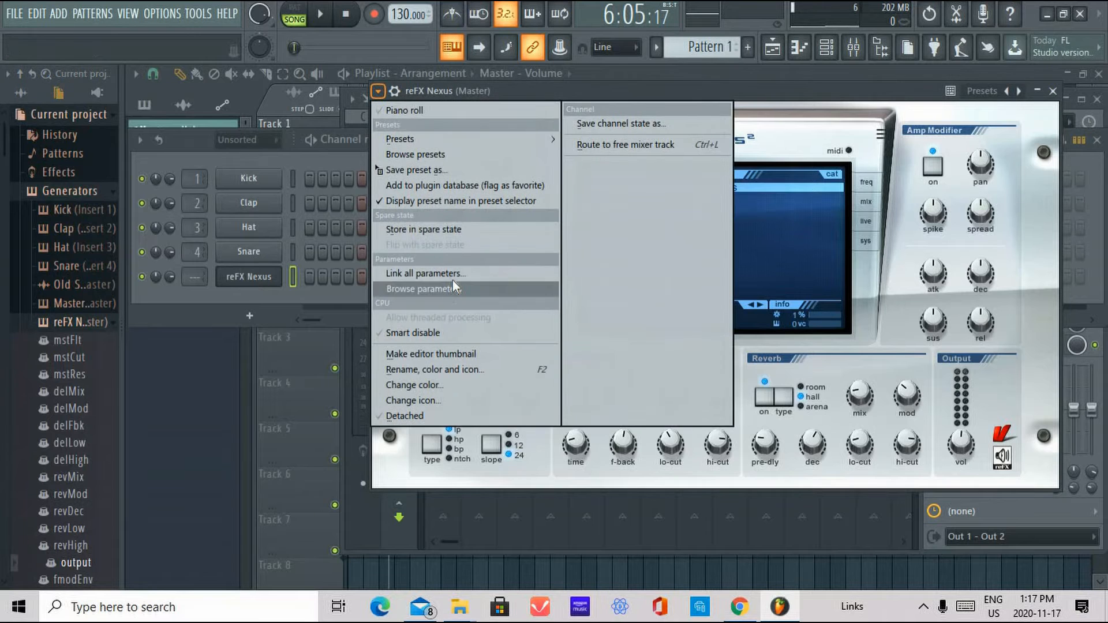
{"action": "left_click", "coordinate": [445, 288]}
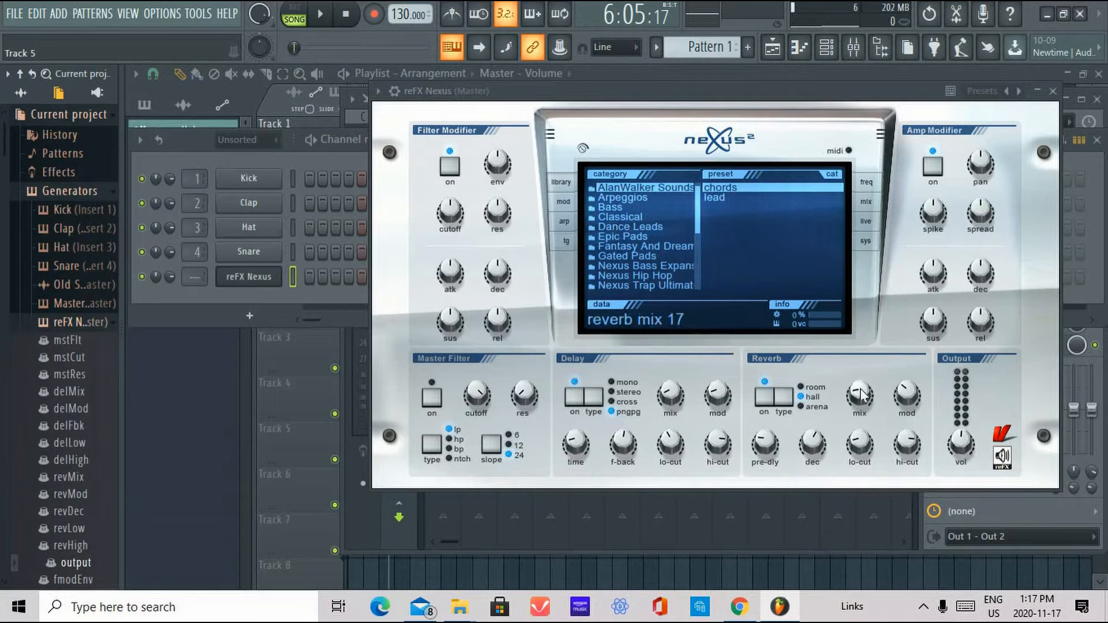
Touch the Nexus reverb mix, output volume and amp modifier attack knobs to locate their parameters in the browser list
{"action": "scroll", "coordinate": [859, 391], "scroll_direction": "down", "scroll_amount": 1}
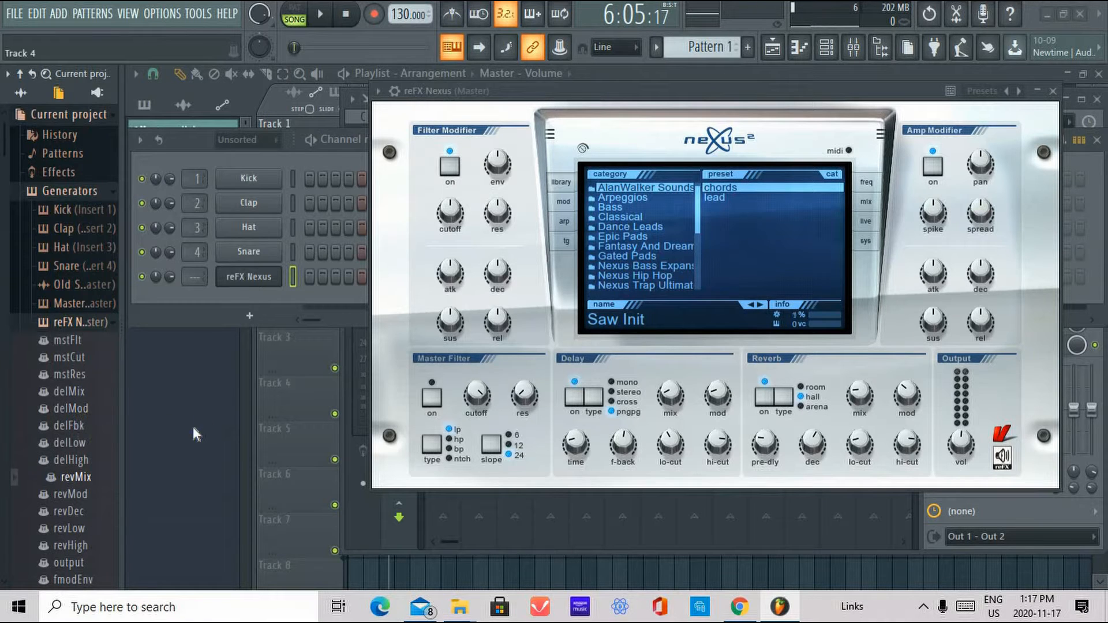
{"action": "mouse_move", "coordinate": [963, 443]}
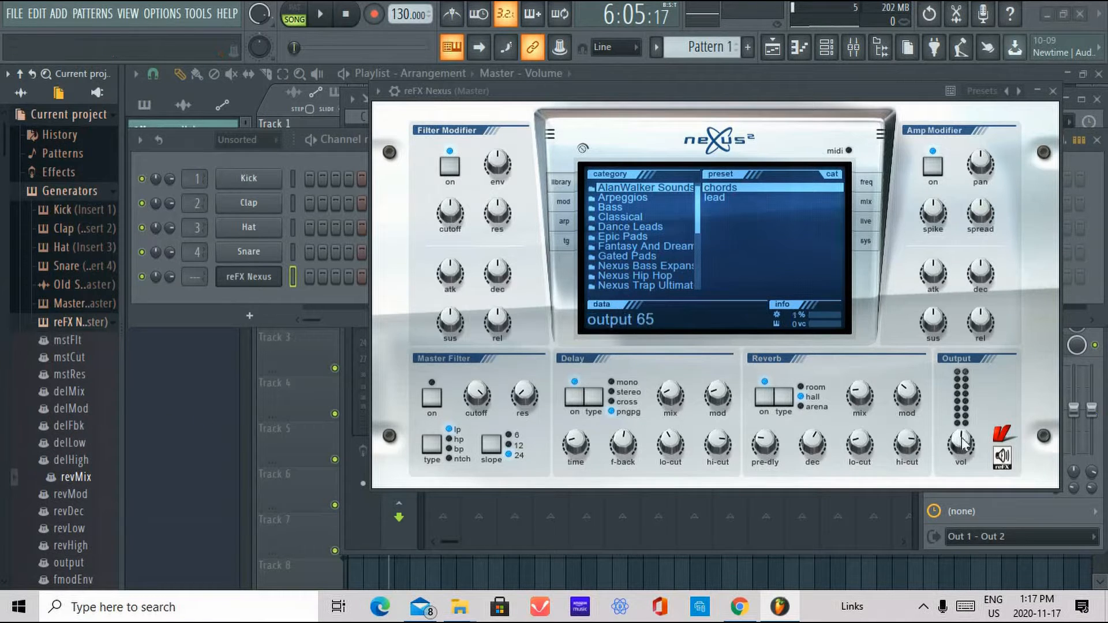
{"action": "scroll", "coordinate": [961, 438], "scroll_direction": "up", "scroll_amount": 1}
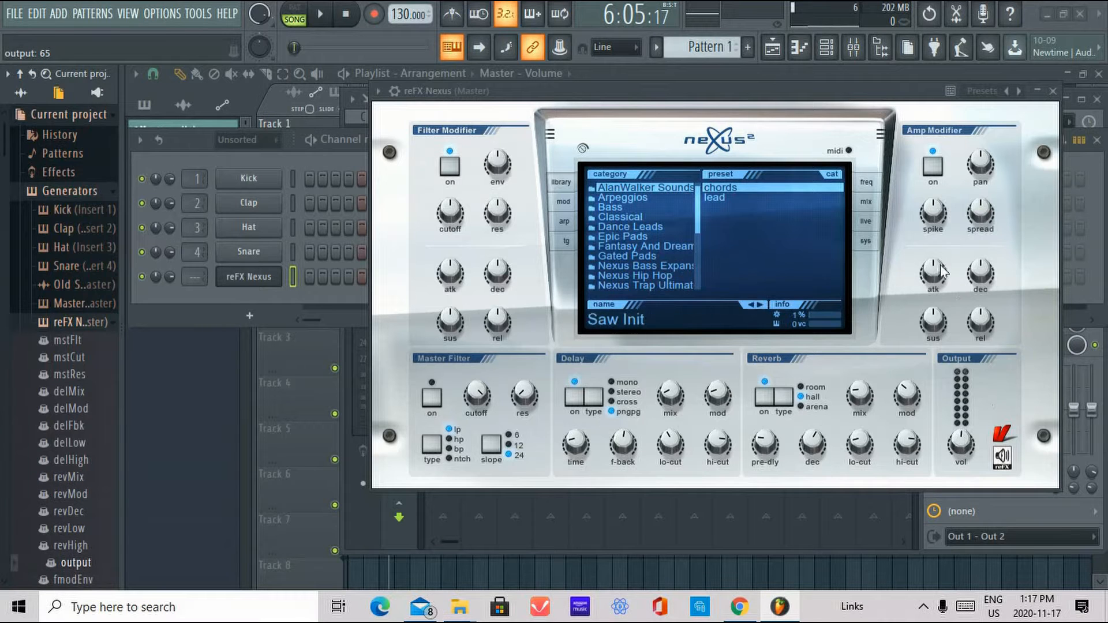
{"action": "mouse_move", "coordinate": [939, 270]}
{"action": "left_click_drag", "start_coordinate": [939, 288], "coordinate": [939, 289]}
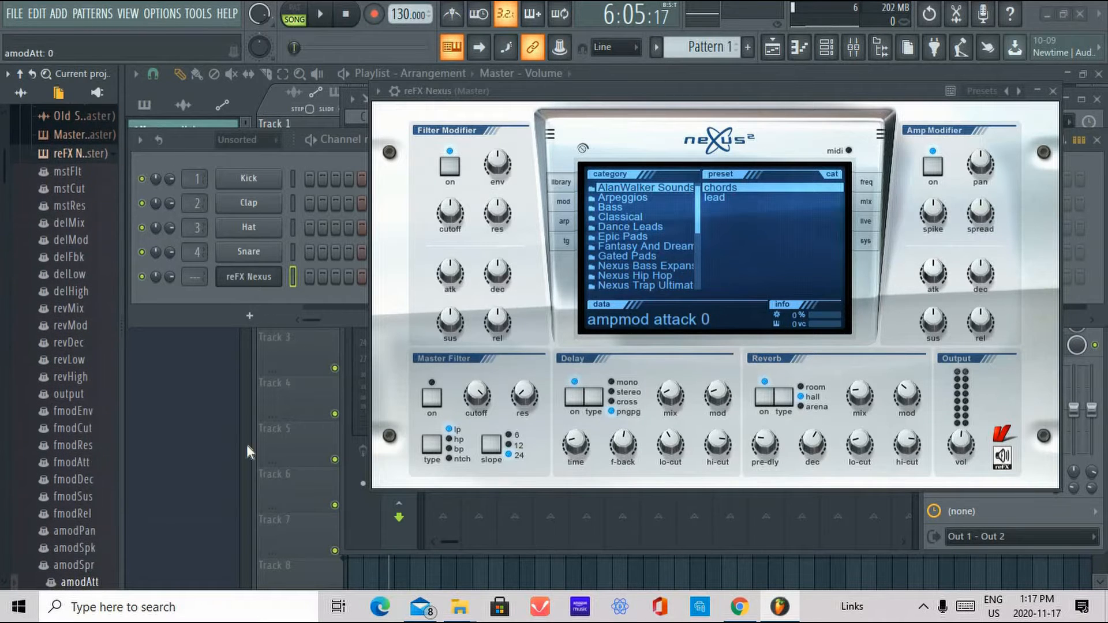
View the automation options of the amodAtt and revDec parameters in the browser, then dismiss them
{"action": "right_click", "coordinate": [84, 581]}
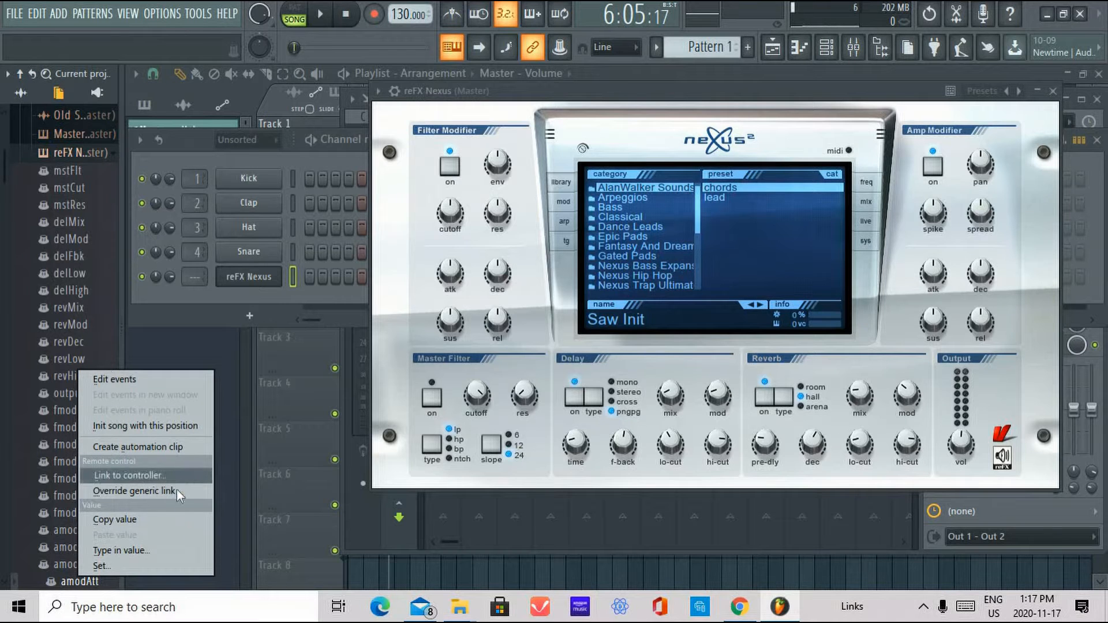
{"action": "right_click", "coordinate": [82, 338]}
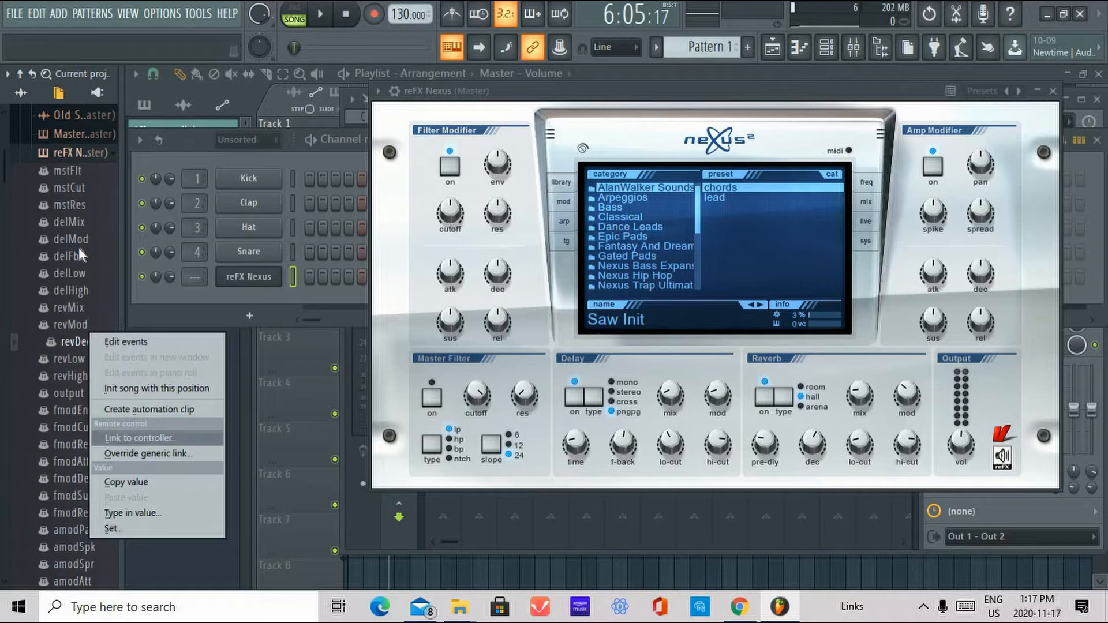
{"action": "left_click", "coordinate": [761, 98]}
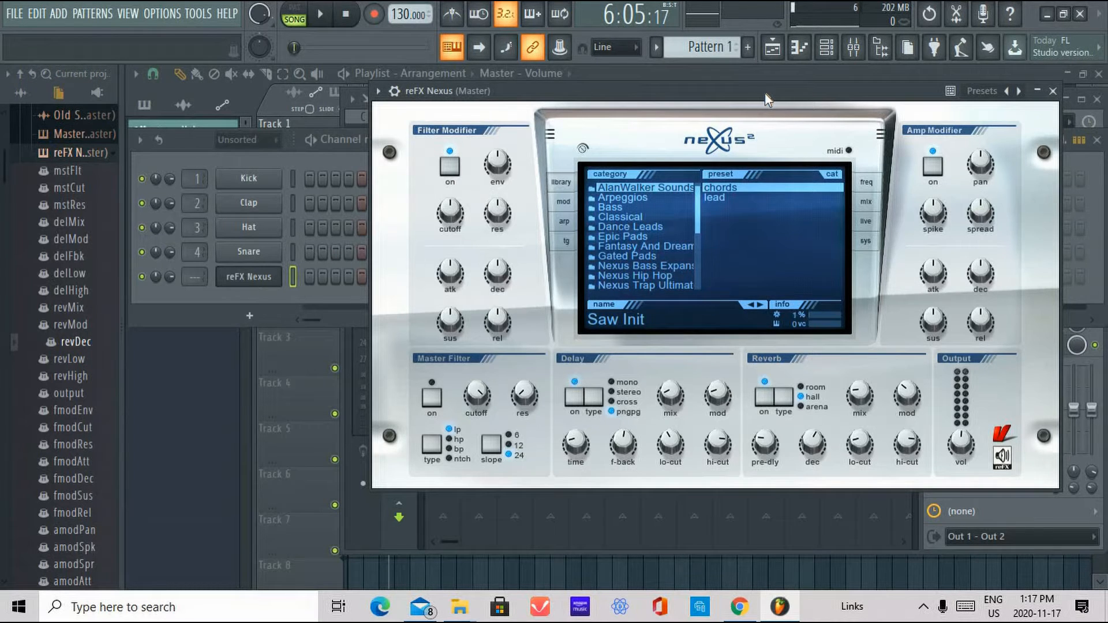
Close the Nexus plugin window and bring up the playlist, then return to the channel rack
{"action": "left_click_drag", "start_coordinate": [745, 92], "coordinate": [655, 101]}
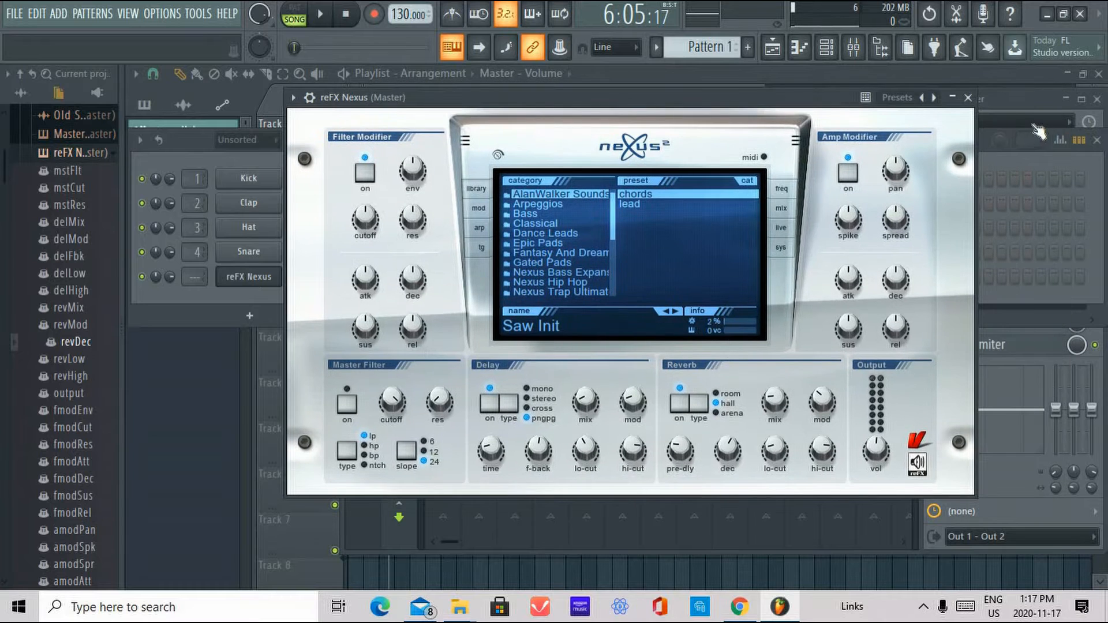
{"action": "left_click", "coordinate": [962, 99]}
{"action": "left_click", "coordinate": [834, 50]}
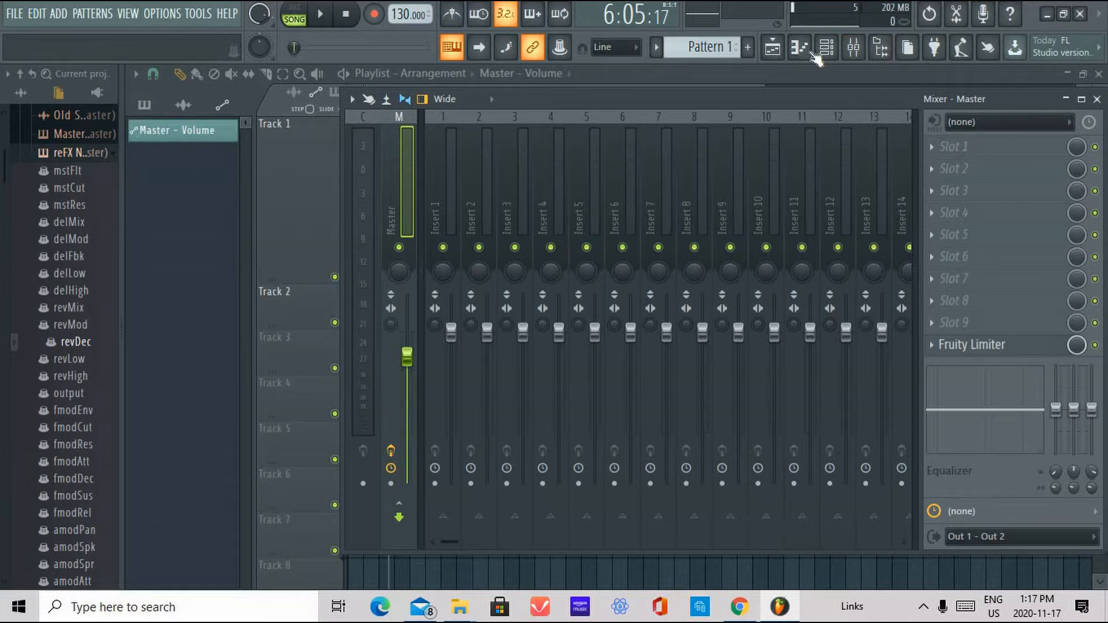
{"action": "left_click", "coordinate": [772, 49]}
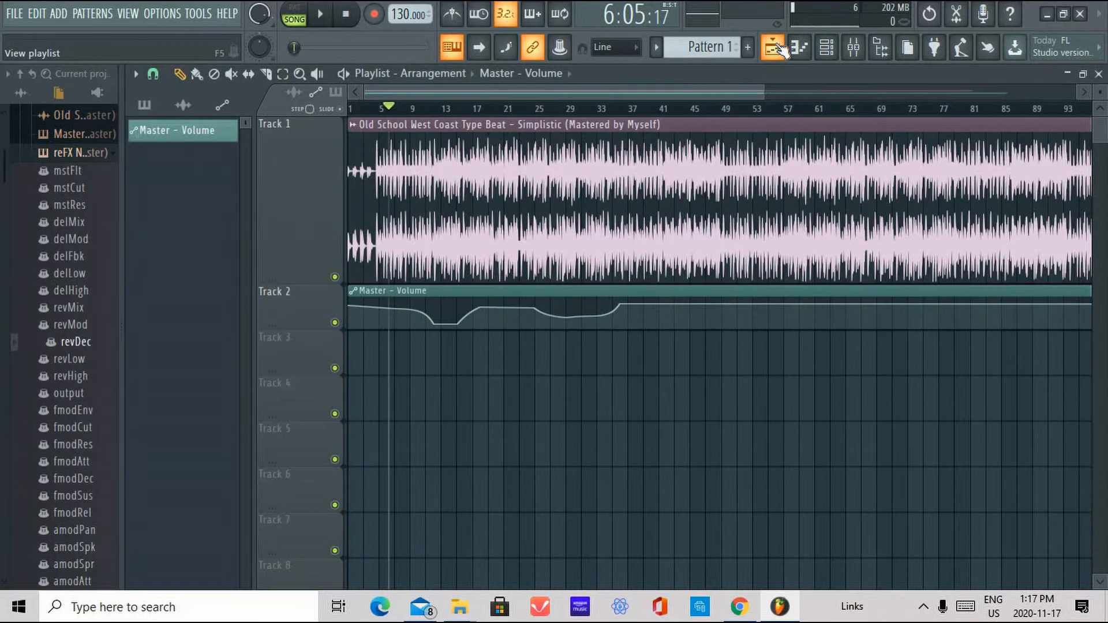
{"action": "left_click", "coordinate": [854, 48]}
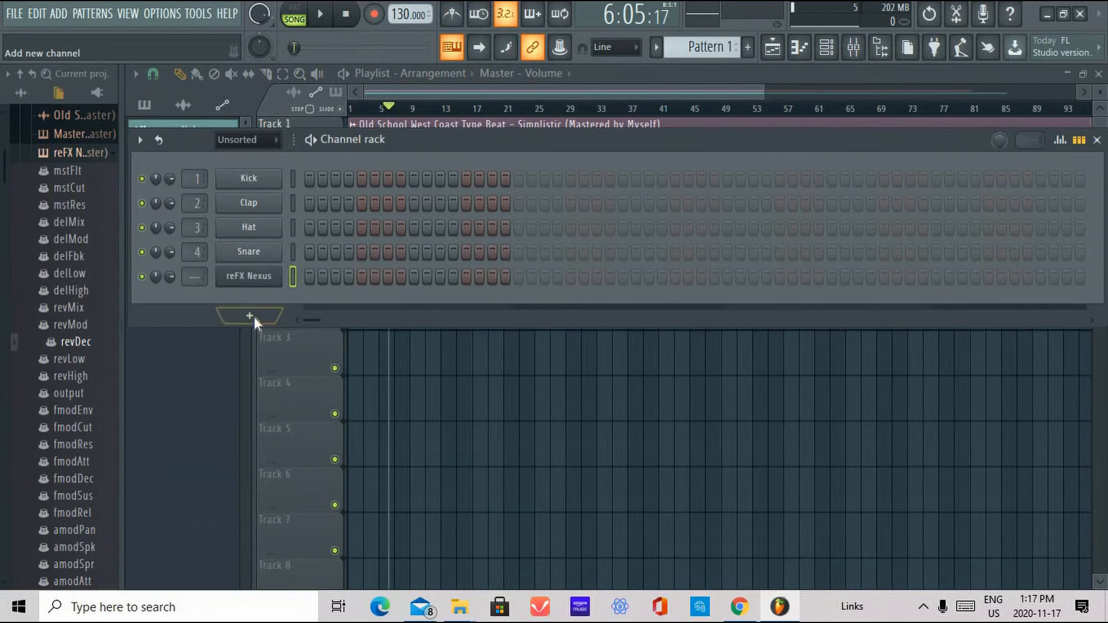
Try to add Fruity Reeverb 2 as a new channel, then close its plugin window
{"action": "left_click", "coordinate": [254, 317]}
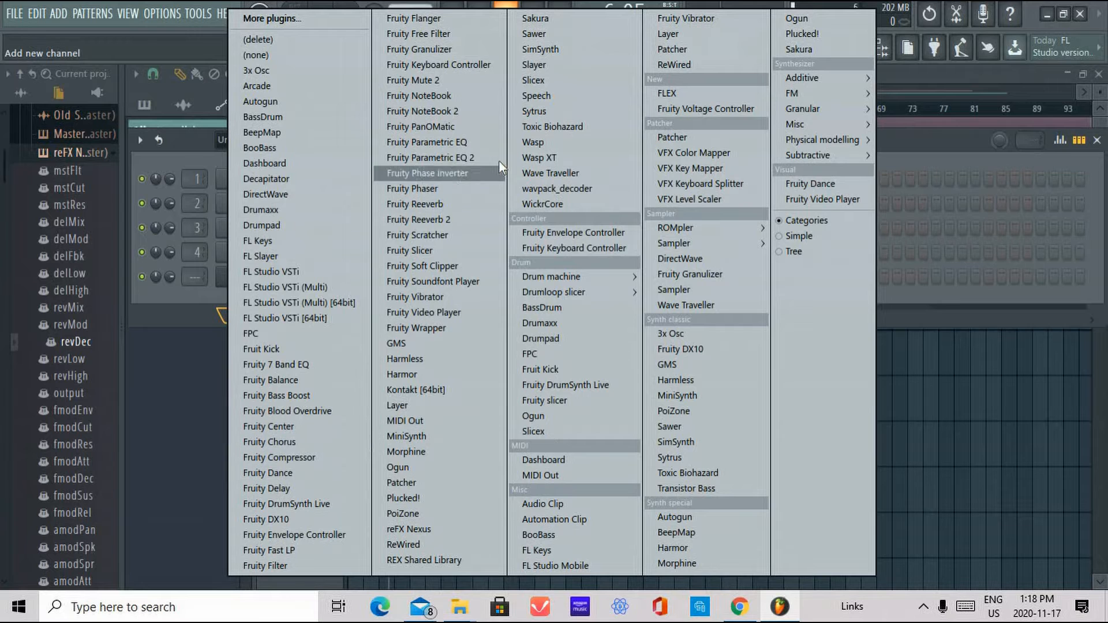
{"action": "left_click", "coordinate": [438, 220]}
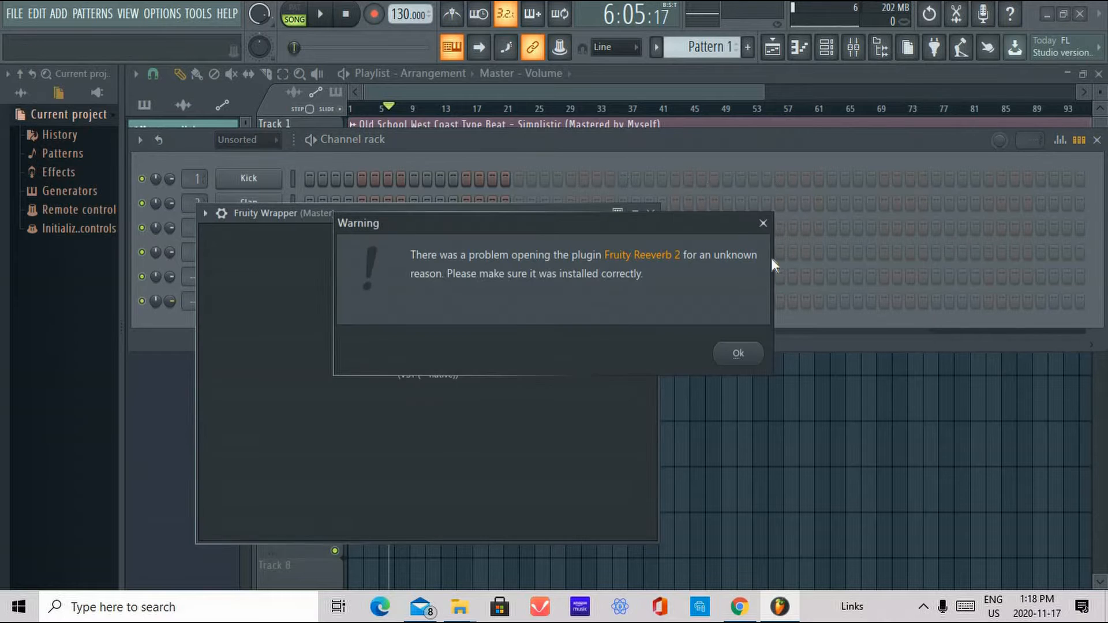
{"action": "left_click", "coordinate": [738, 353]}
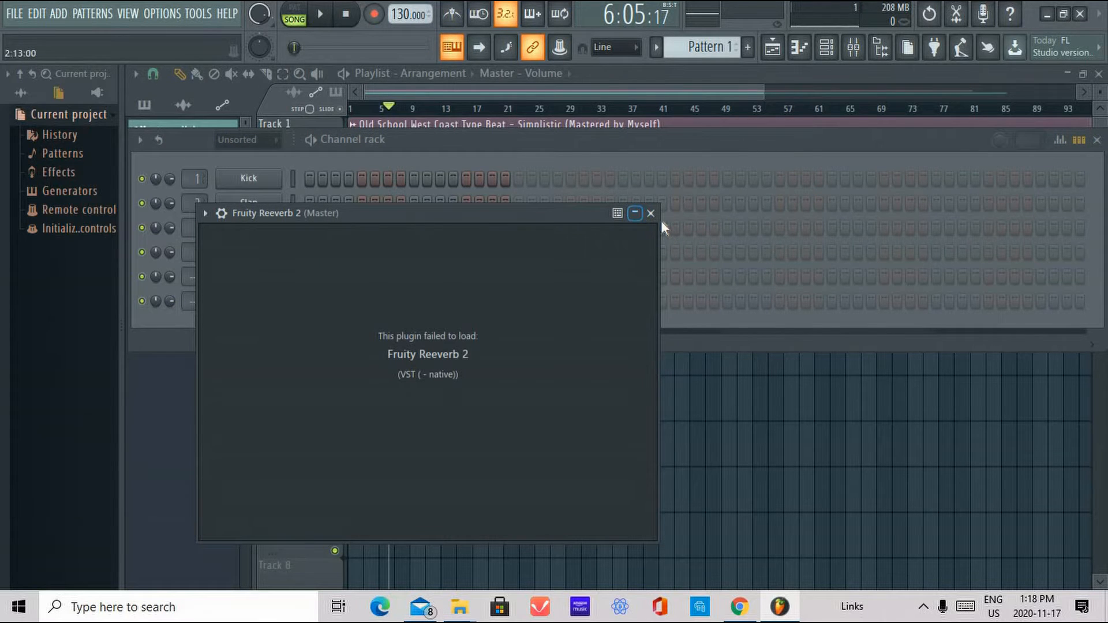
{"action": "left_click", "coordinate": [650, 213]}
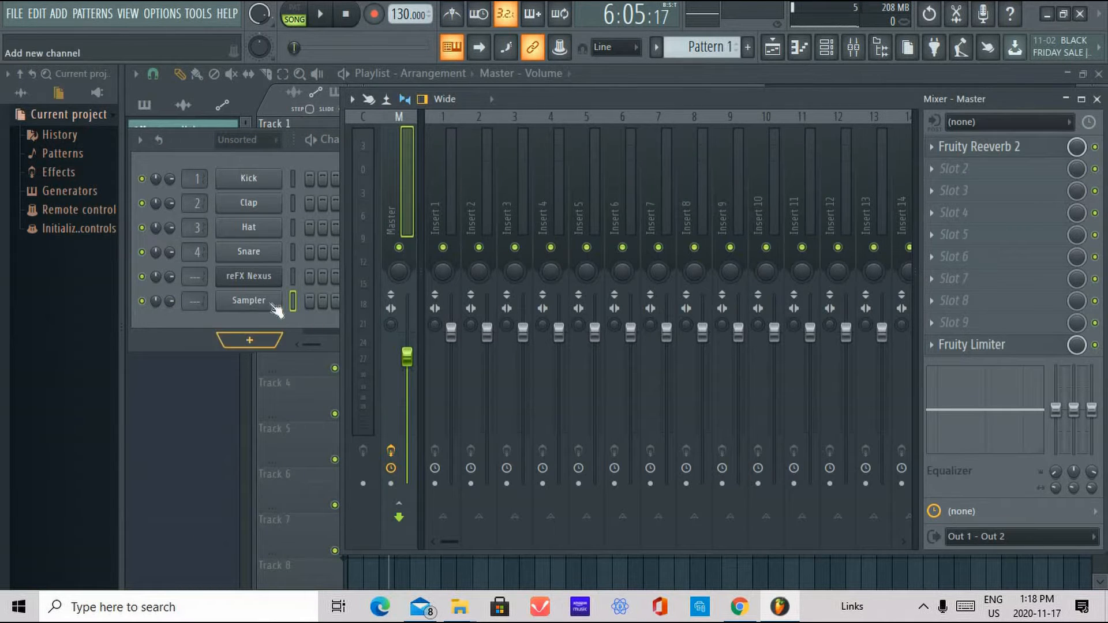
Replace the plugin in the Master track's effect slot 1 with Fruity Reeverb 2 from the delay reverb effects
{"action": "left_click", "coordinate": [998, 151]}
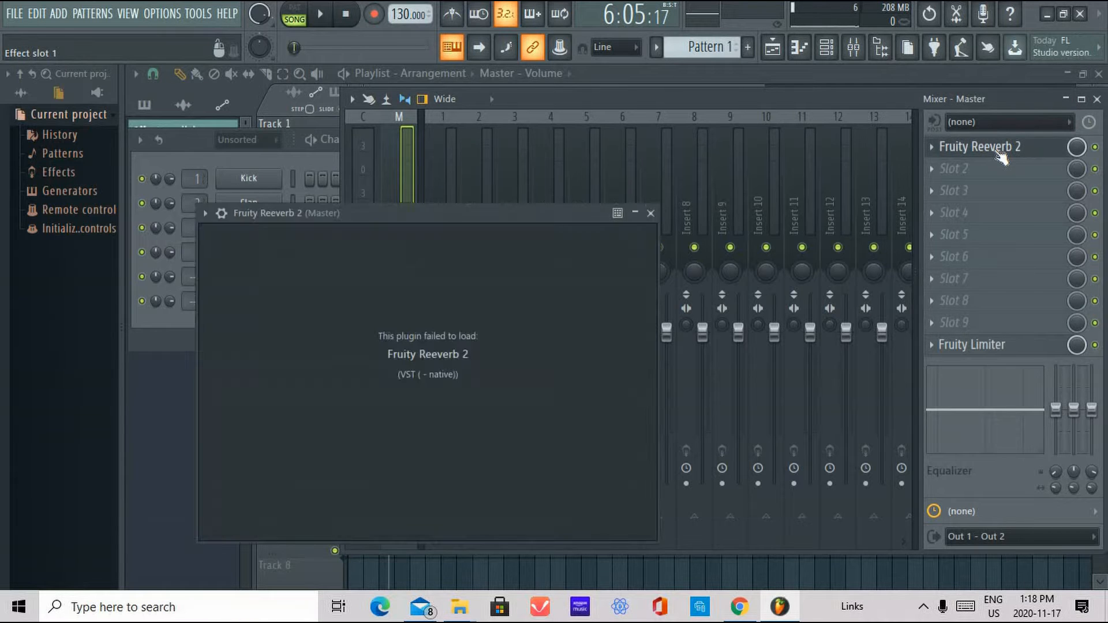
{"action": "left_click", "coordinate": [1001, 151]}
{"action": "left_click", "coordinate": [1001, 152]}
{"action": "left_click", "coordinate": [937, 147]}
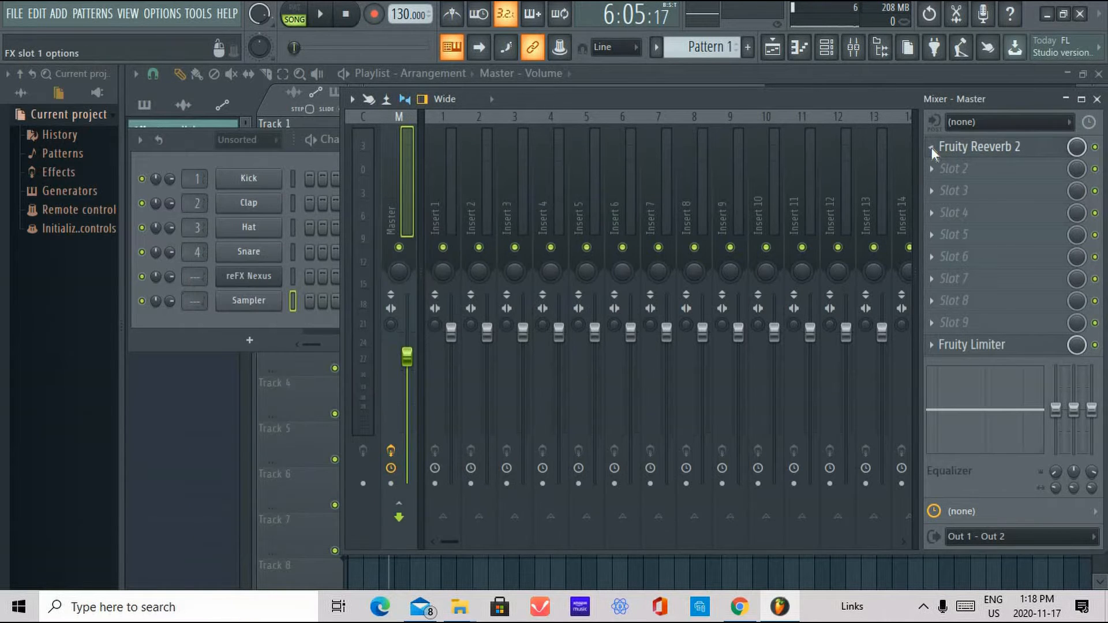
{"action": "left_click", "coordinate": [930, 148]}
{"action": "mouse_move", "coordinate": [985, 168]}
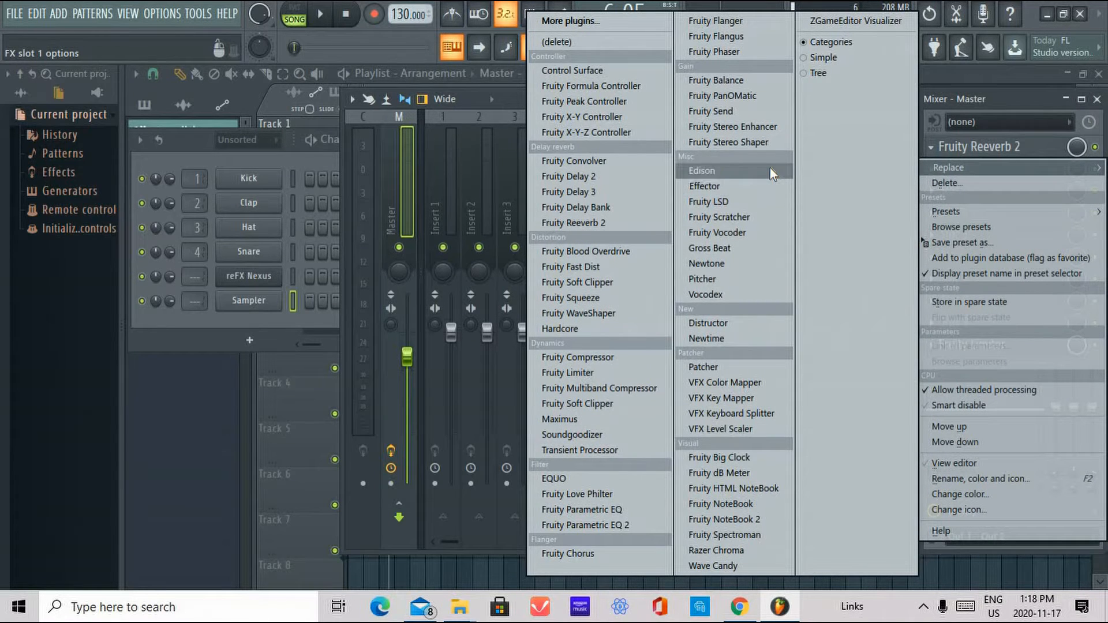
{"action": "left_click", "coordinate": [636, 222]}
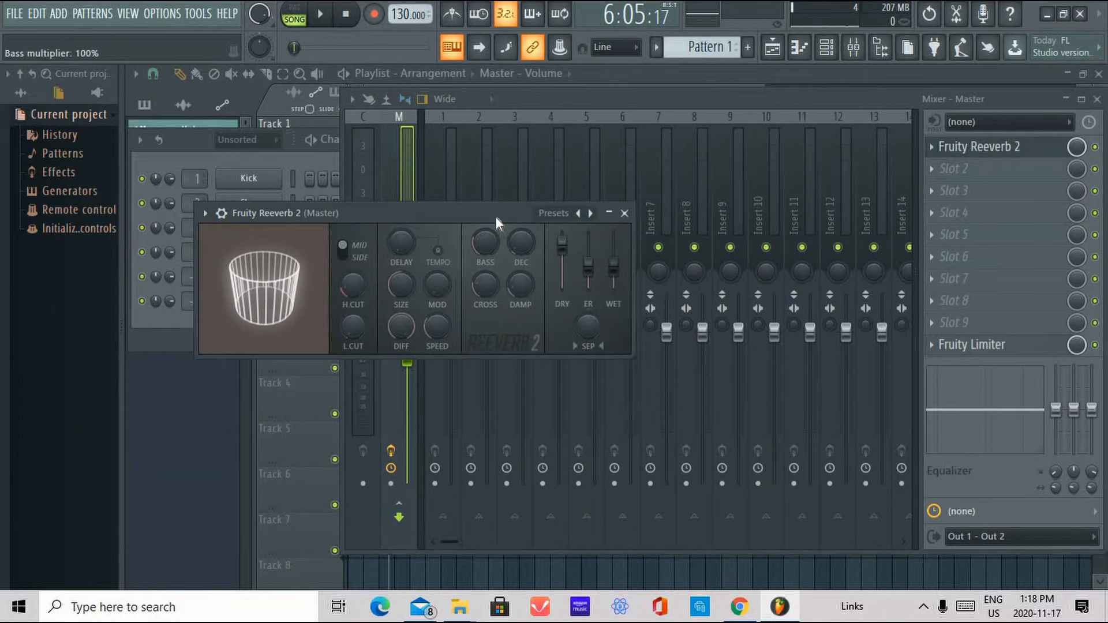
Reposition the Fruity Reeverb 2 window and view the automation options of its delay knob and dry level slider
{"action": "left_click_drag", "start_coordinate": [495, 216], "coordinate": [692, 168]}
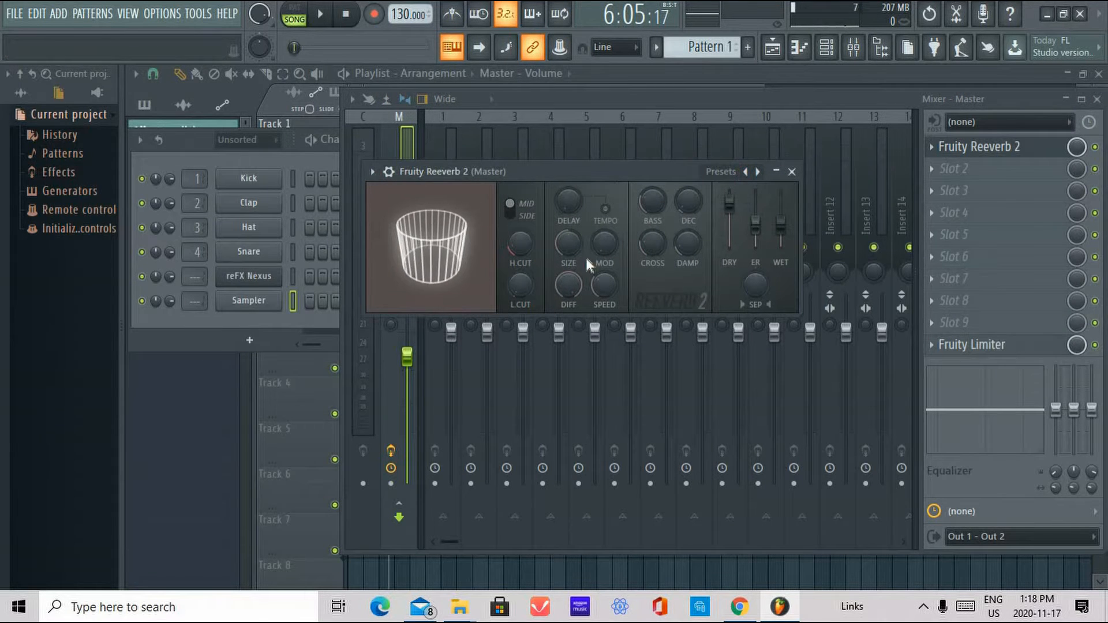
{"action": "right_click", "coordinate": [573, 193]}
{"action": "right_click", "coordinate": [570, 210]}
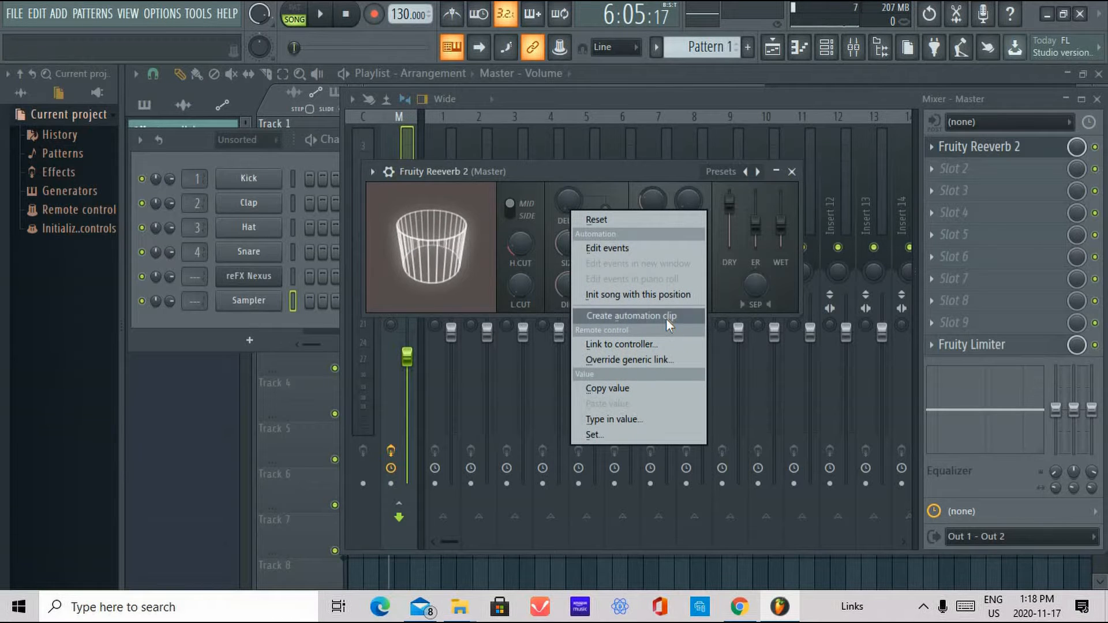
{"action": "left_click", "coordinate": [676, 183]}
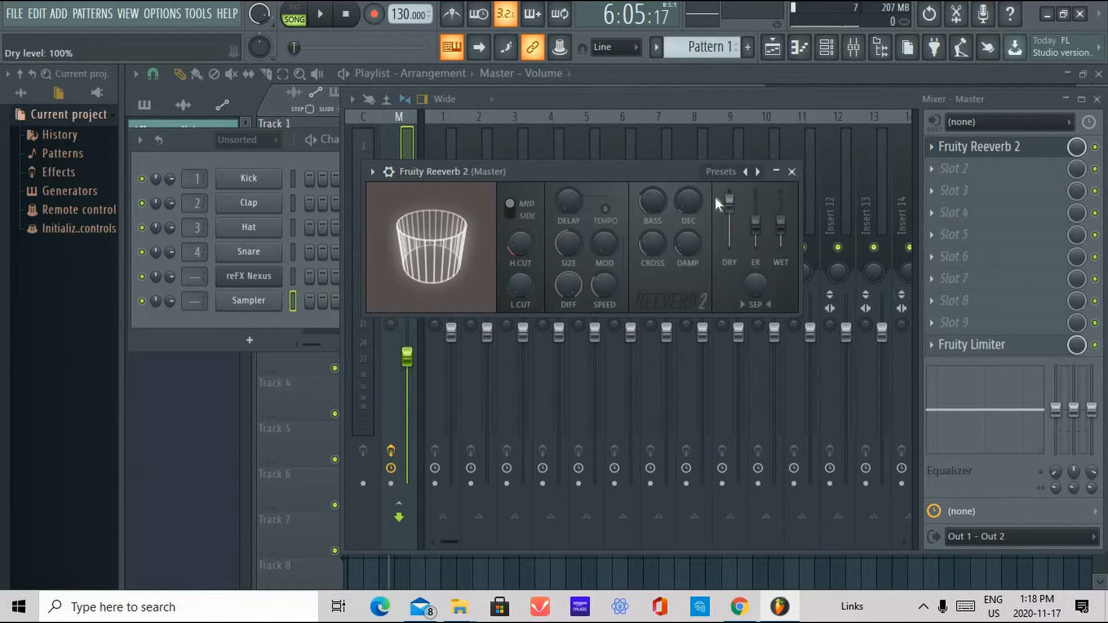
{"action": "right_click", "coordinate": [728, 206]}
{"action": "left_click", "coordinate": [655, 180]}
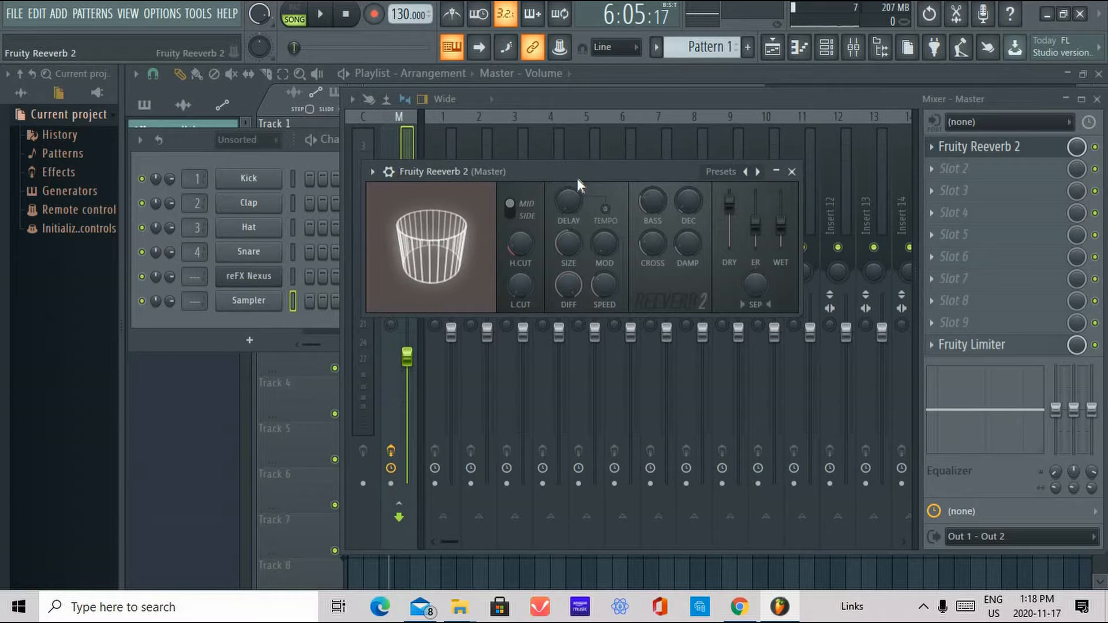
Close Fruity Reeverb 2, the mixer and the channel rack to return to the playlist
{"action": "left_click", "coordinate": [792, 171]}
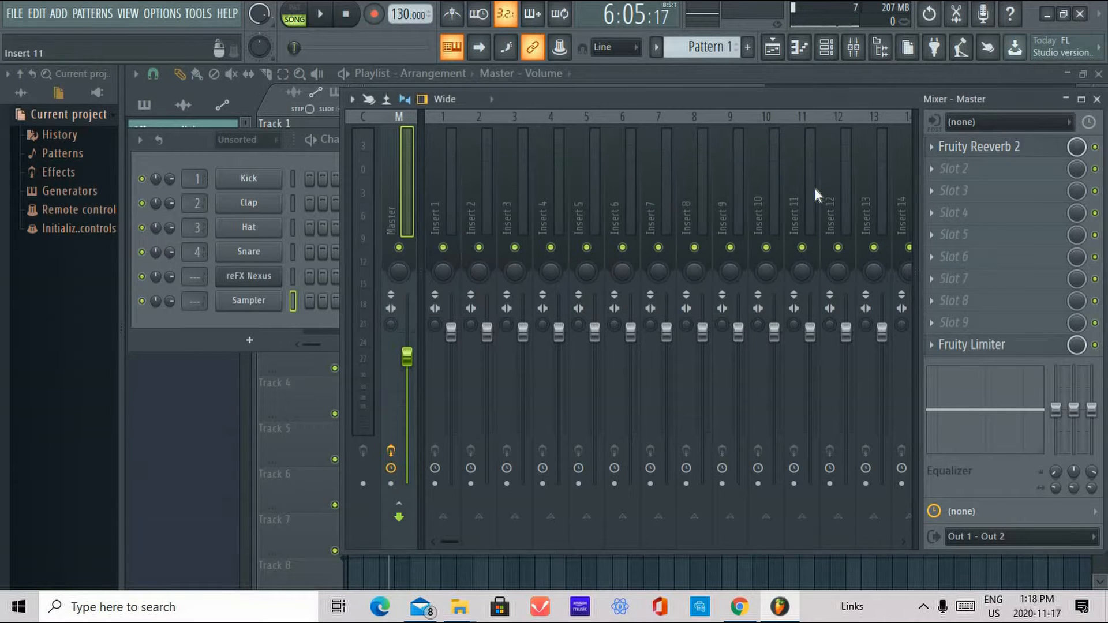
{"action": "left_click", "coordinate": [1098, 100]}
{"action": "key", "text": "Escape"}
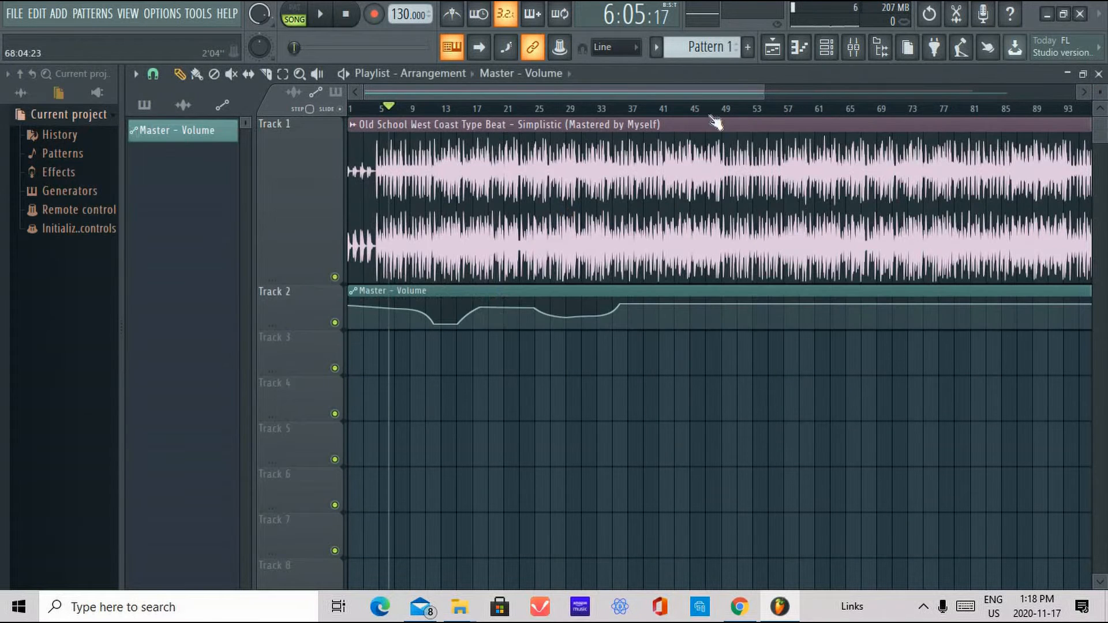
{"action": "mouse_move", "coordinate": [465, 321]}
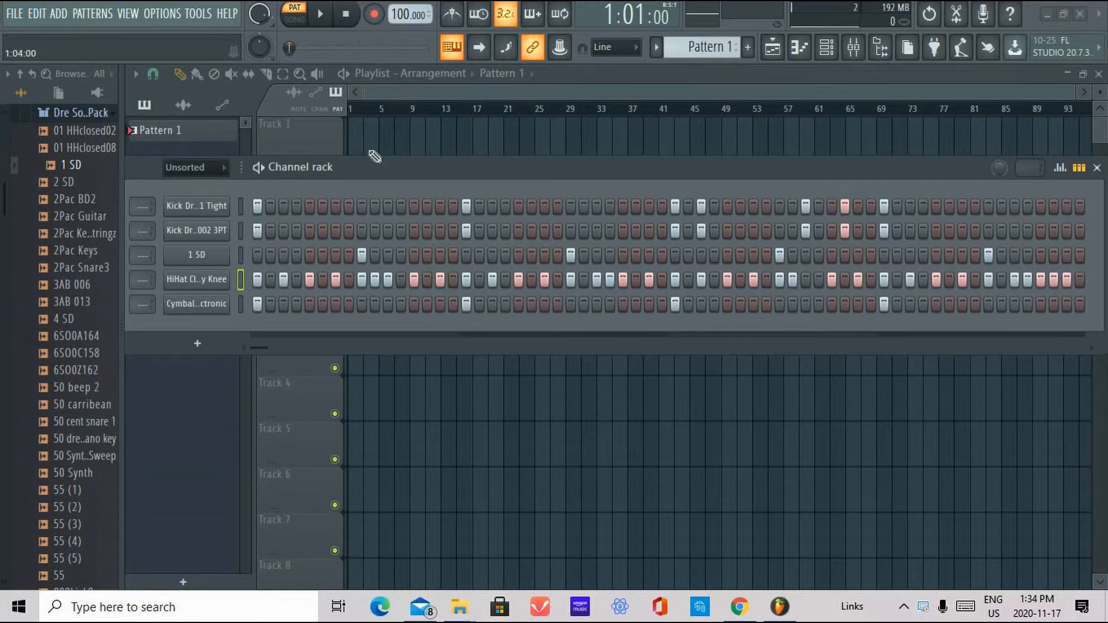
Play the drum pattern in the channel rack, then stop playback
{"action": "left_click", "coordinate": [330, 19]}
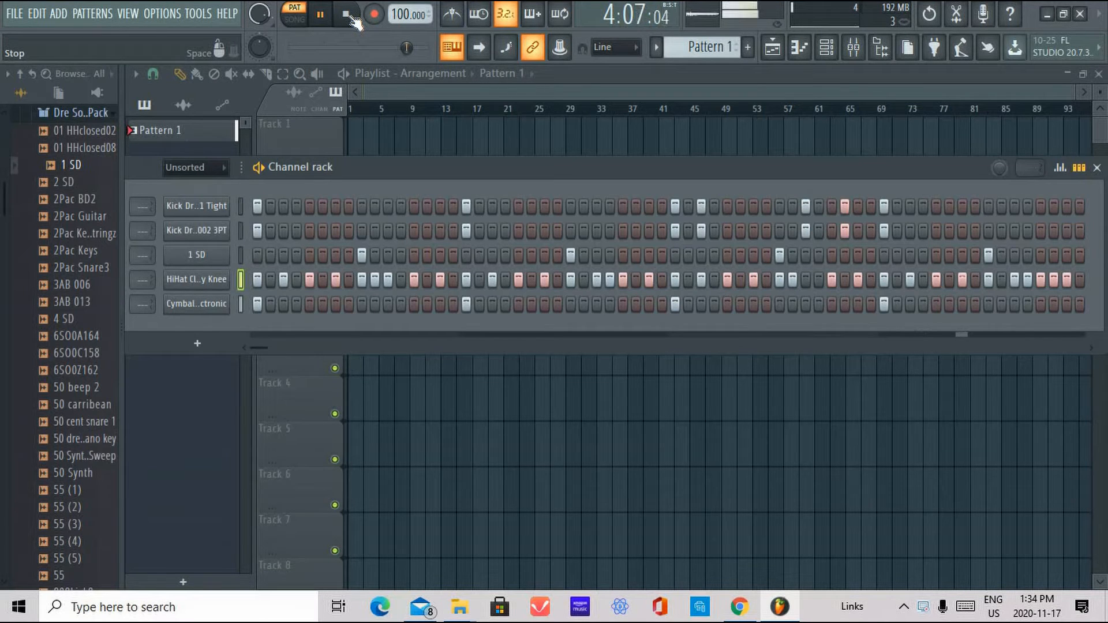
{"action": "left_click", "coordinate": [348, 15]}
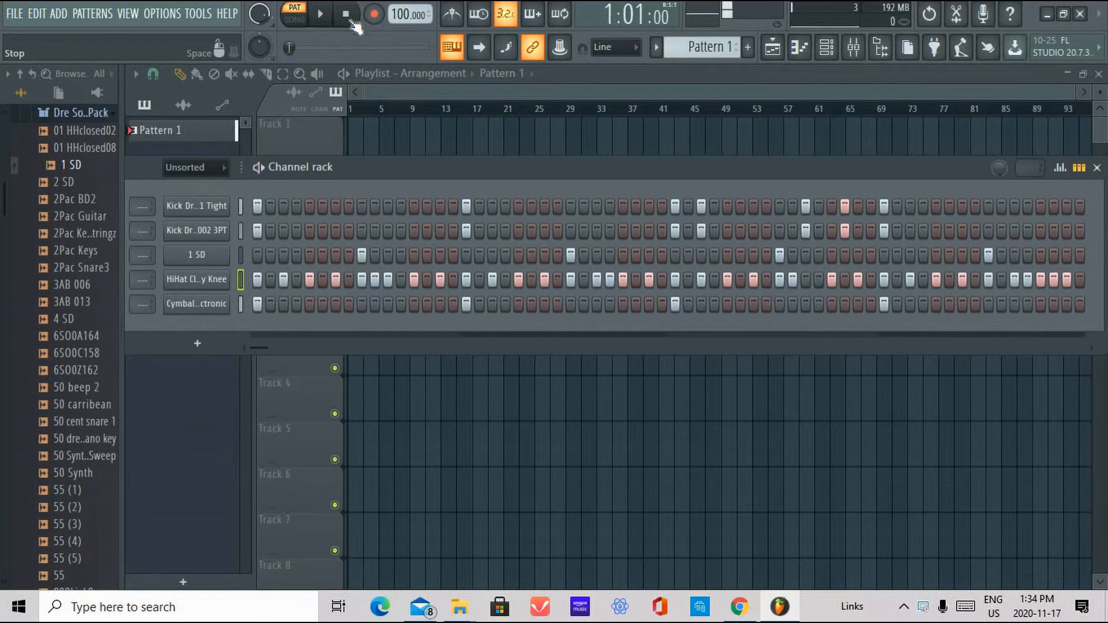
Set the computer's output volume to 49 and play the drum pattern again
{"action": "left_click", "coordinate": [923, 606]}
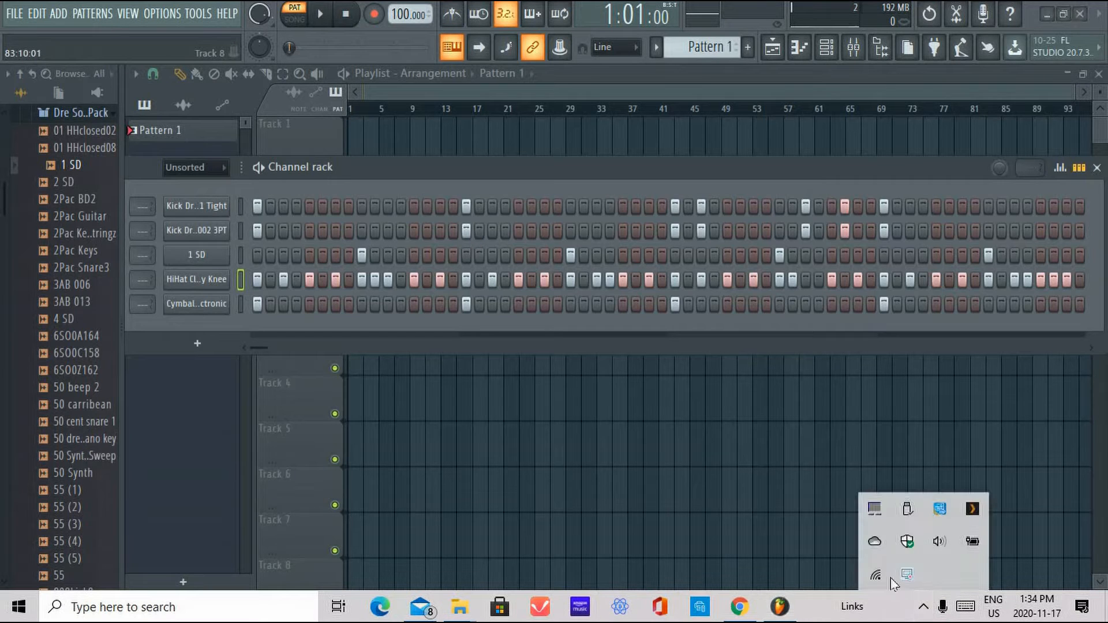
{"action": "left_click", "coordinate": [940, 555]}
{"action": "left_click_drag", "start_coordinate": [949, 571], "coordinate": [958, 583]}
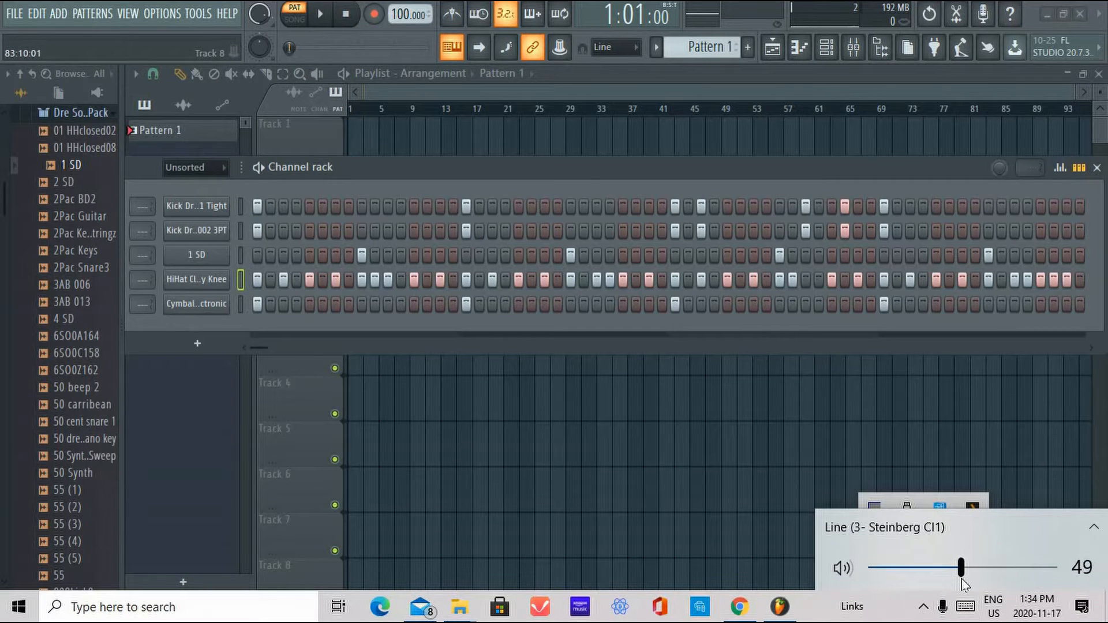
{"action": "left_click", "coordinate": [321, 15]}
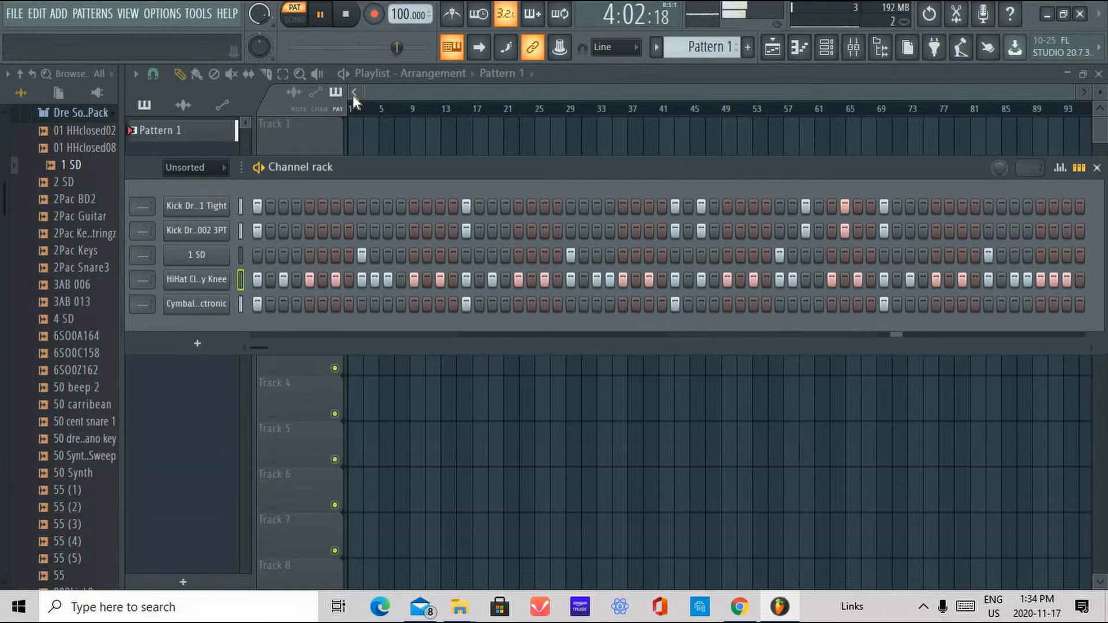
Stop playback and open the HiHat Closed 005 Ashy Knee channel in the piano roll
{"action": "left_click", "coordinate": [322, 16]}
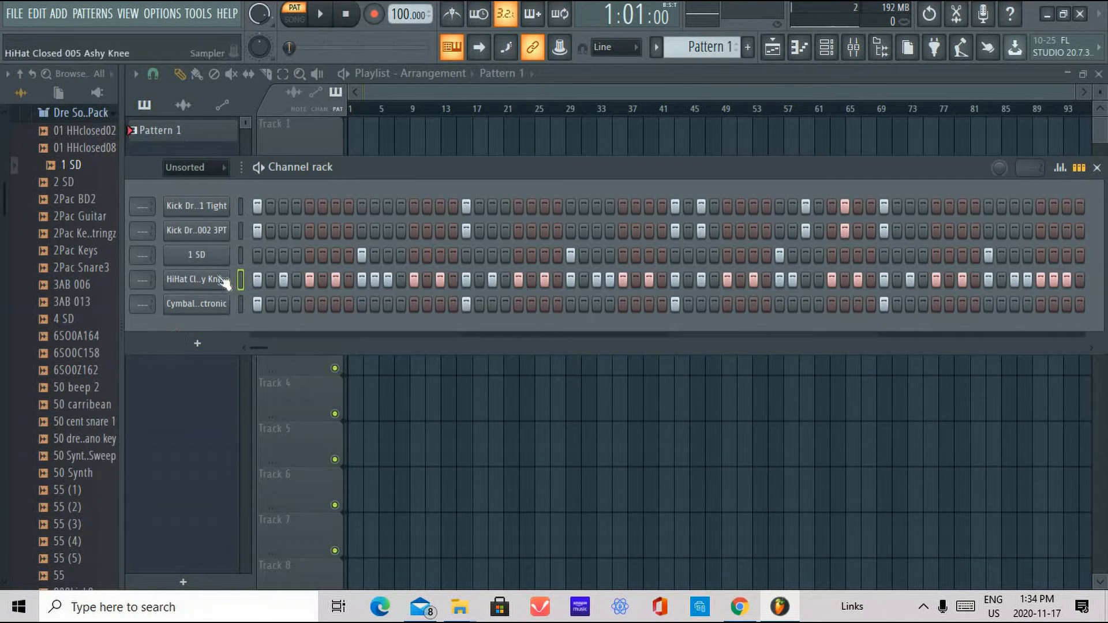
{"action": "right_click", "coordinate": [200, 278]}
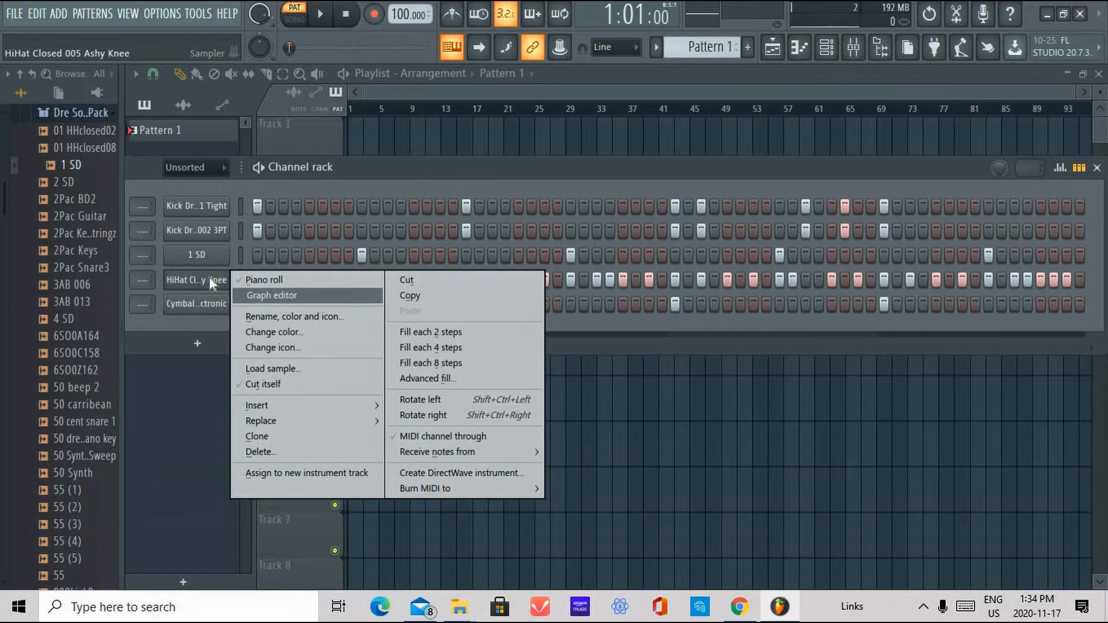
{"action": "left_click", "coordinate": [287, 278]}
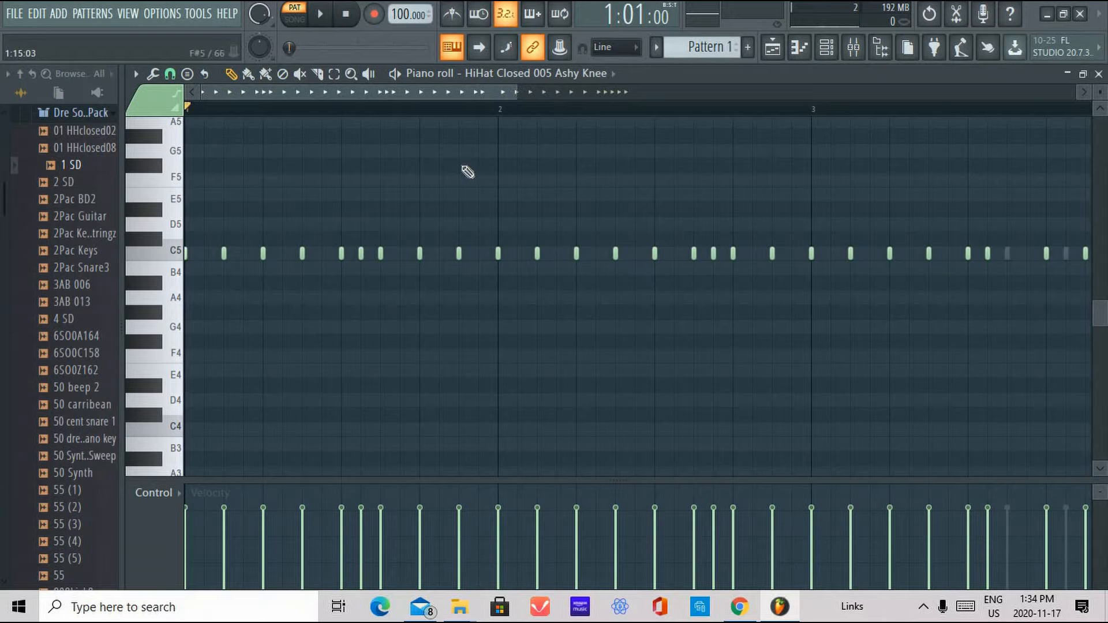
{"action": "mouse_move", "coordinate": [362, 256]}
{"action": "left_mouse_down"}
{"action": "mouse_move", "coordinate": [363, 269]}
{"action": "mouse_move", "coordinate": [363, 247]}
{"action": "left_mouse_up"}
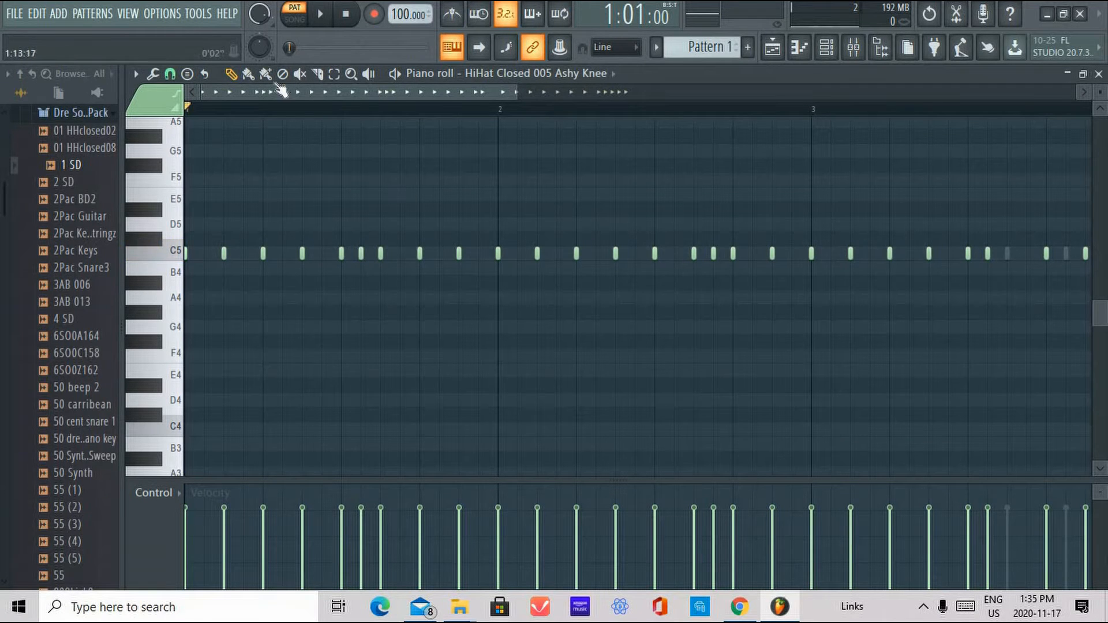
Set the piano roll's snap resolution to 1/3 step
{"action": "left_click", "coordinate": [169, 74]}
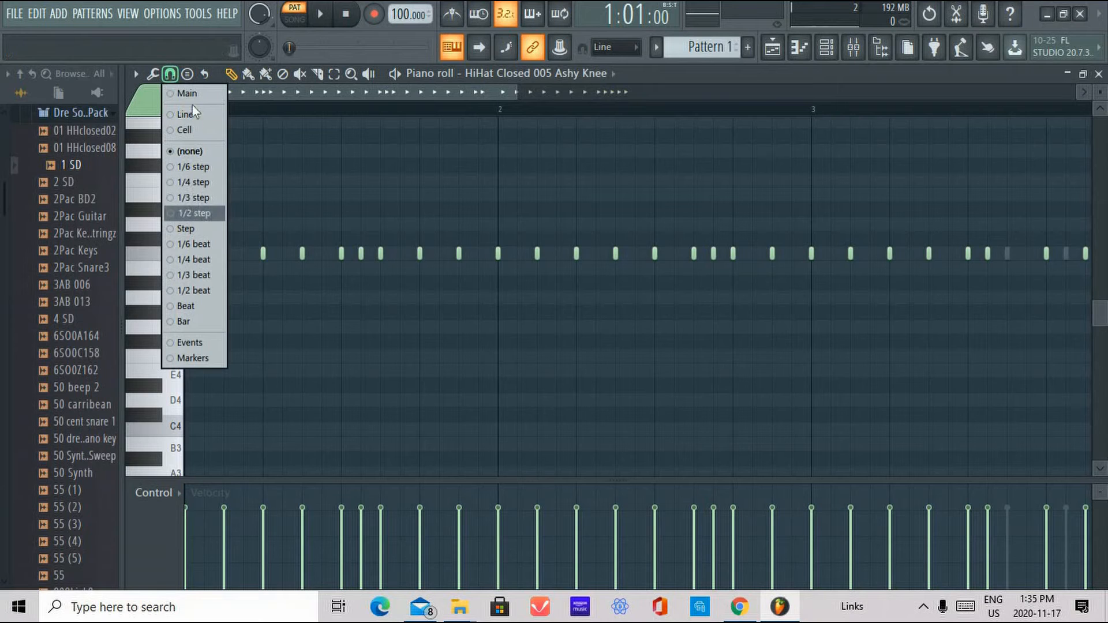
{"action": "left_click", "coordinate": [174, 70]}
{"action": "left_click", "coordinate": [175, 71]}
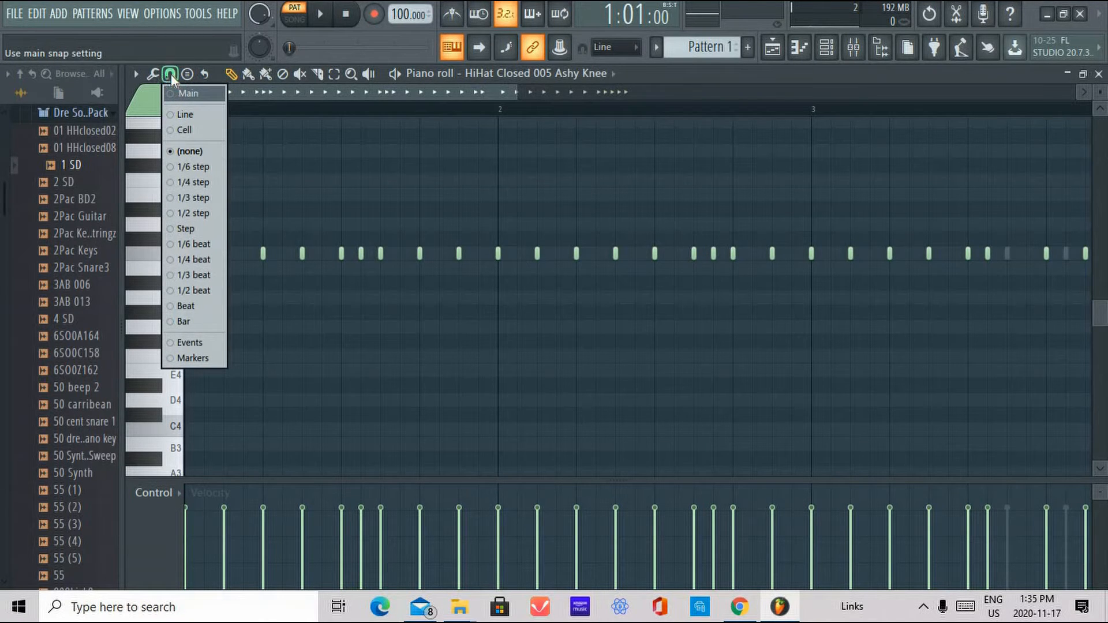
{"action": "left_click", "coordinate": [205, 199]}
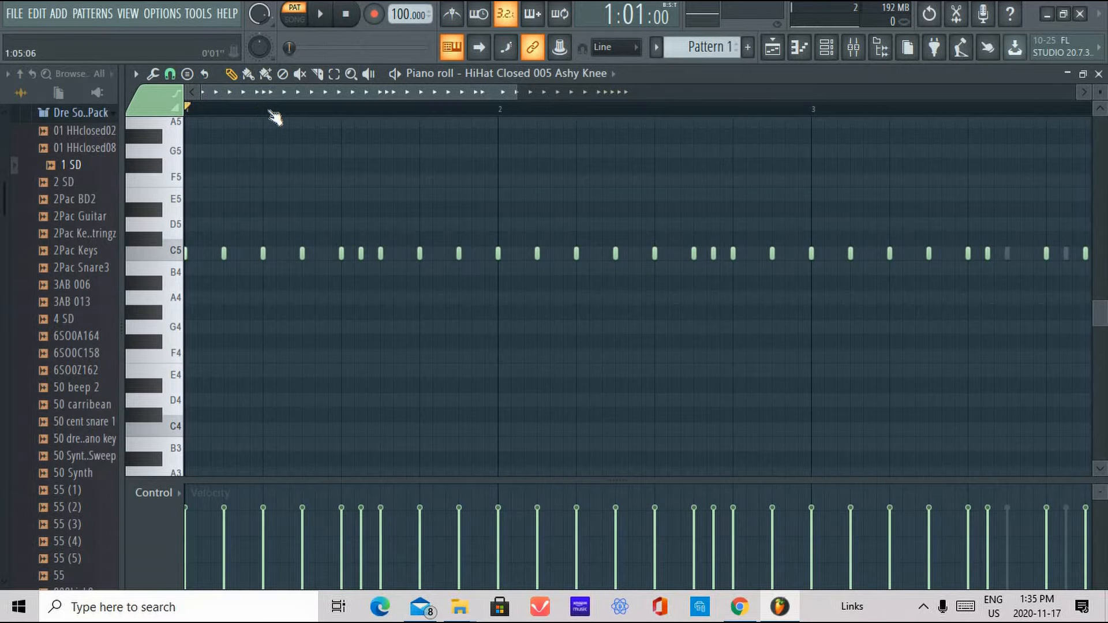
Fill the gap between the hi-hat notes on steps 5 and 7 with C5 notes every 1/3 step, removing the surplus one past step 7
{"action": "scroll", "coordinate": [272, 113], "scroll_direction": "up", "scroll_amount": 3}
{"action": "left_click", "coordinate": [269, 253]}
{"action": "left_click", "coordinate": [283, 253]}
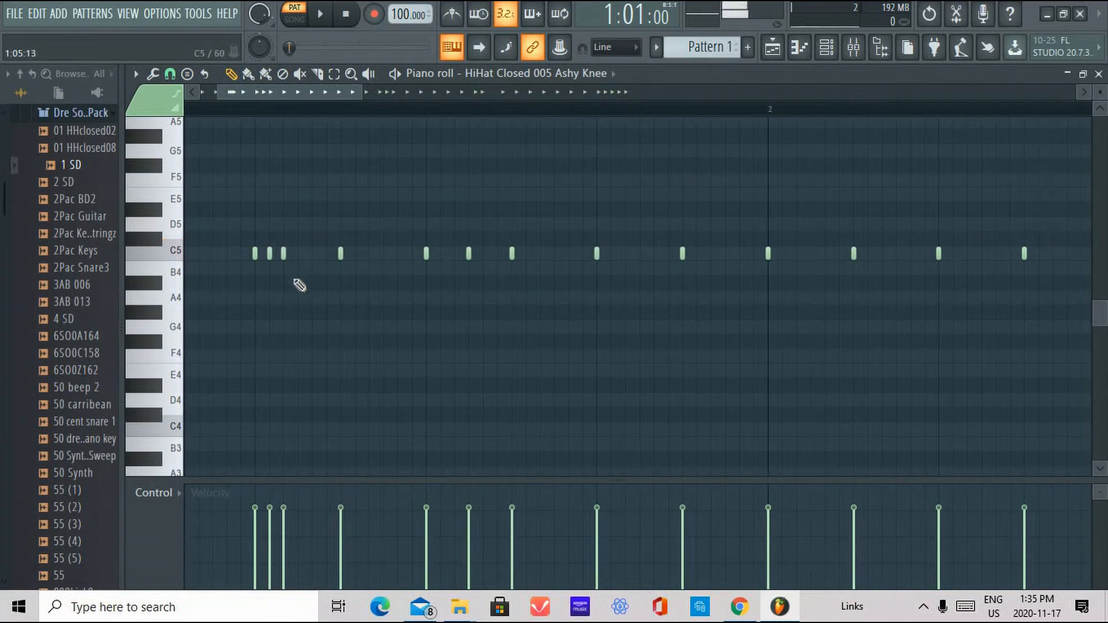
{"action": "left_click", "coordinate": [298, 253]}
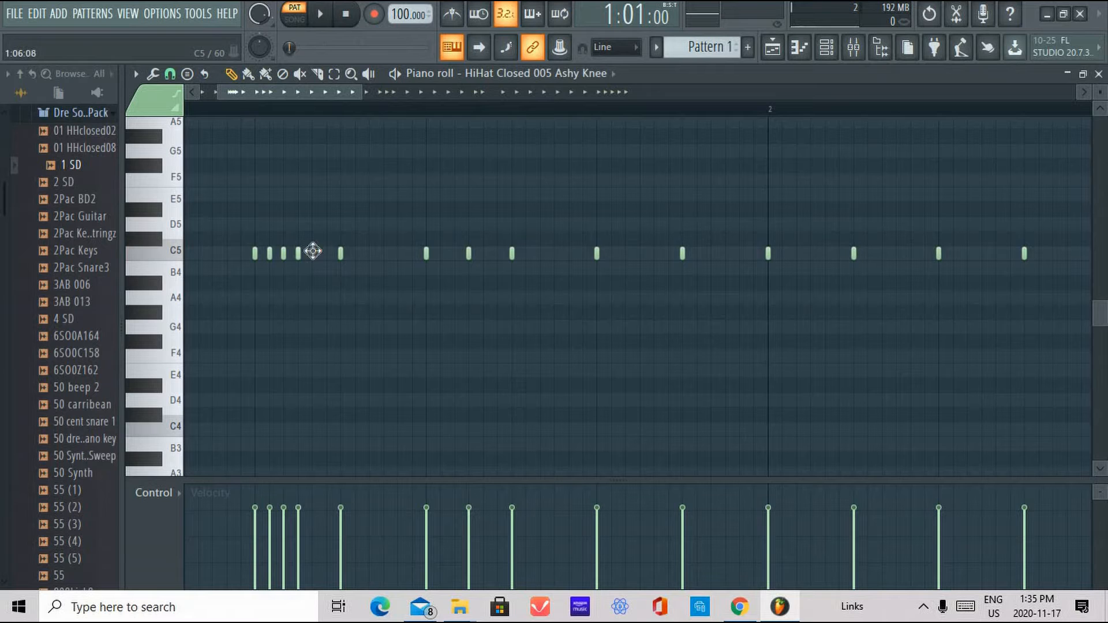
{"action": "left_click", "coordinate": [312, 253]}
{"action": "left_click", "coordinate": [327, 252]}
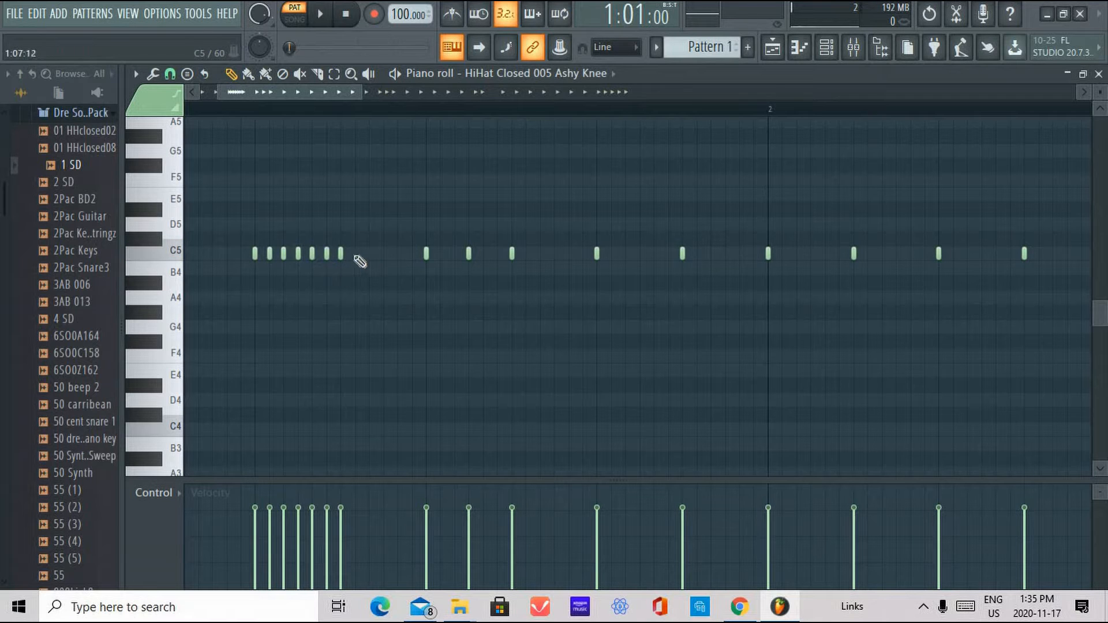
{"action": "left_click", "coordinate": [354, 252]}
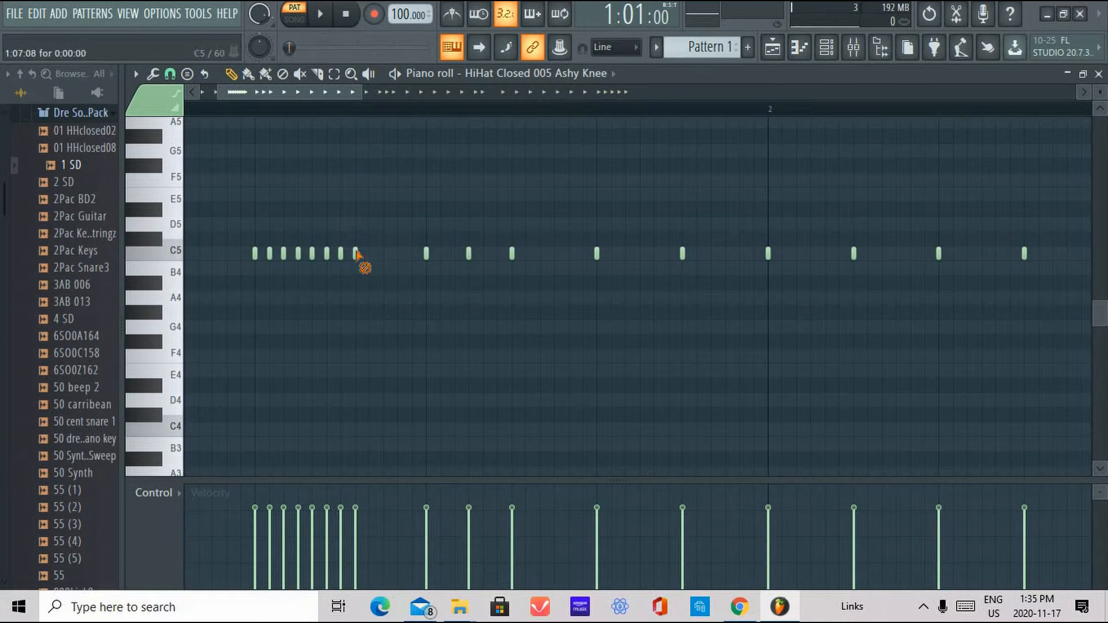
{"action": "right_click", "coordinate": [355, 253]}
Play the hi-hat roll from just before its first note, then pause playback
{"action": "left_click", "coordinate": [228, 105]}
{"action": "left_click", "coordinate": [324, 18]}
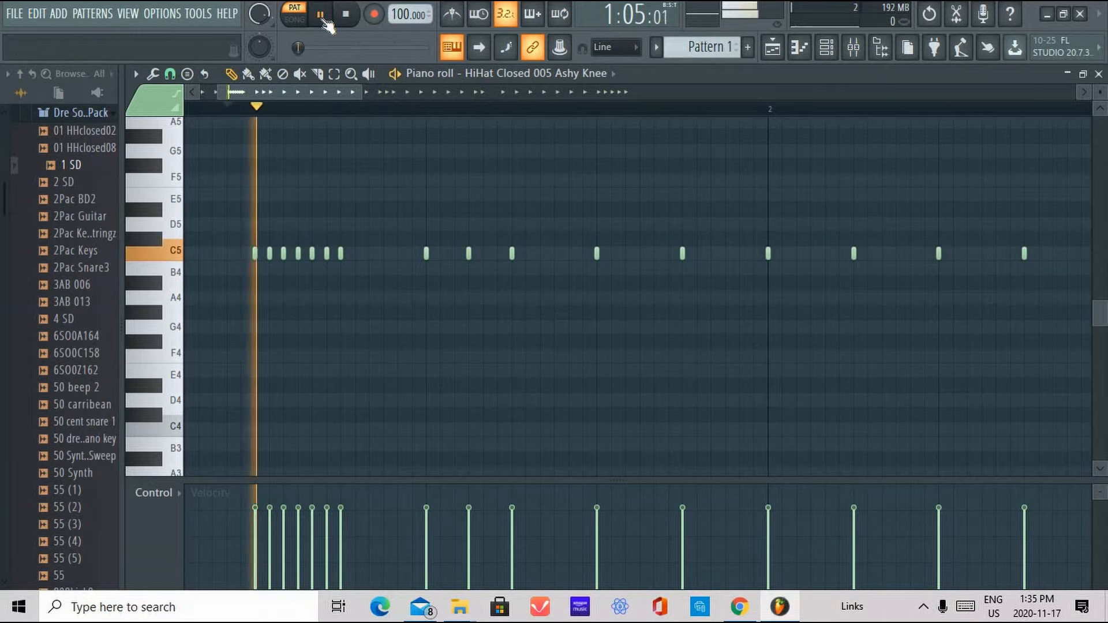
{"action": "left_click", "coordinate": [324, 19]}
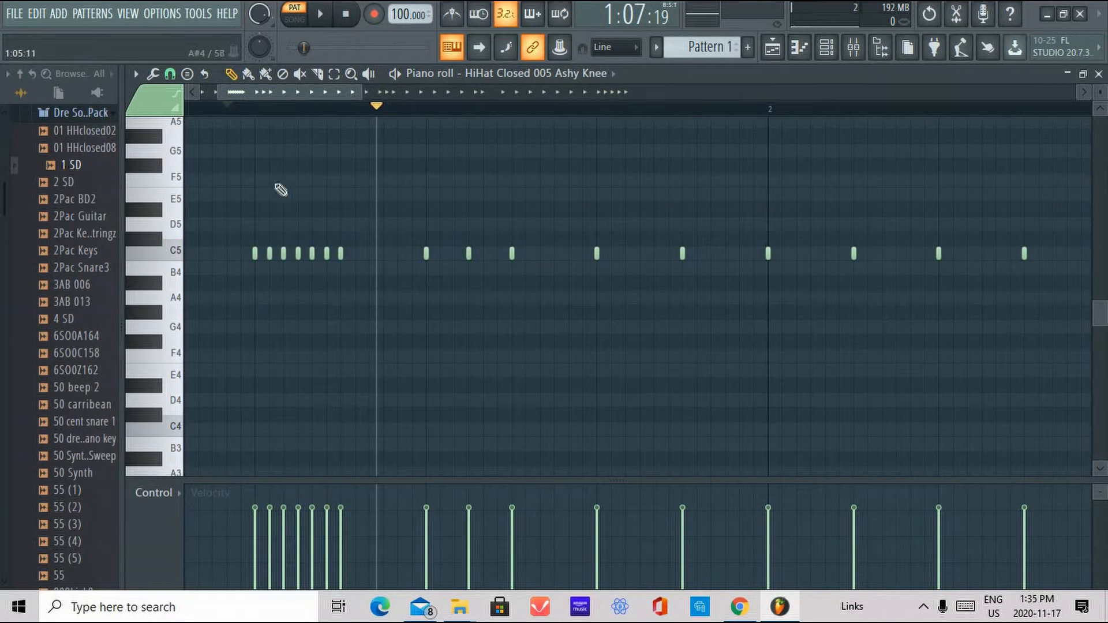
Set the snap to 1/6 step and add six C5 notes midway between the existing hi-hat roll notes
{"action": "left_click", "coordinate": [170, 74]}
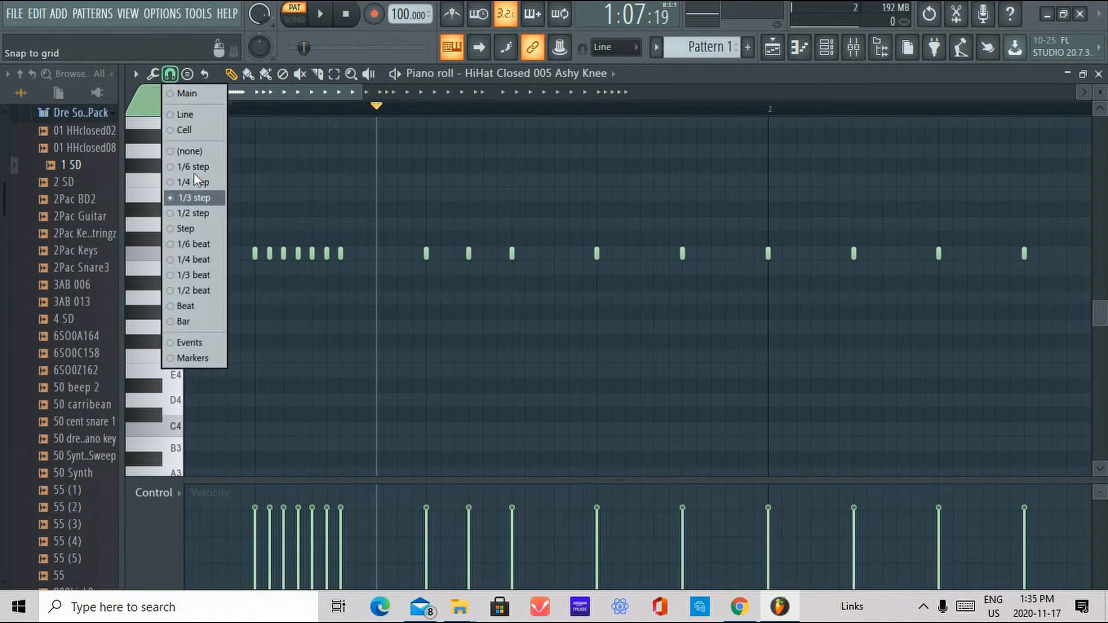
{"action": "left_click", "coordinate": [208, 170]}
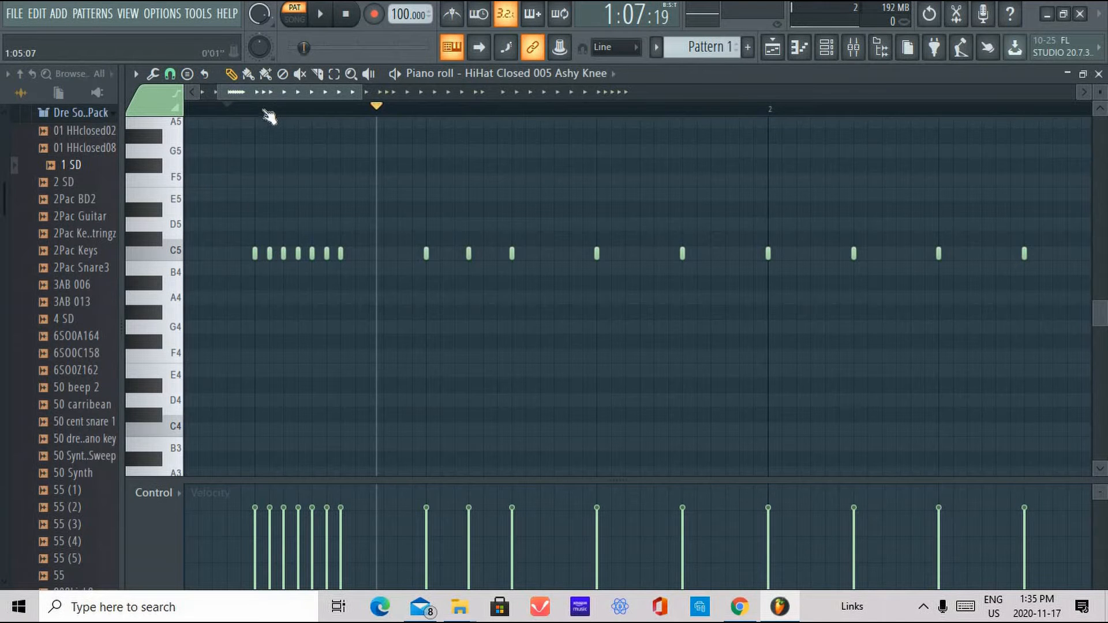
{"action": "scroll", "coordinate": [270, 117], "scroll_direction": "up", "scroll_amount": 5}
{"action": "left_click", "coordinate": [261, 253]}
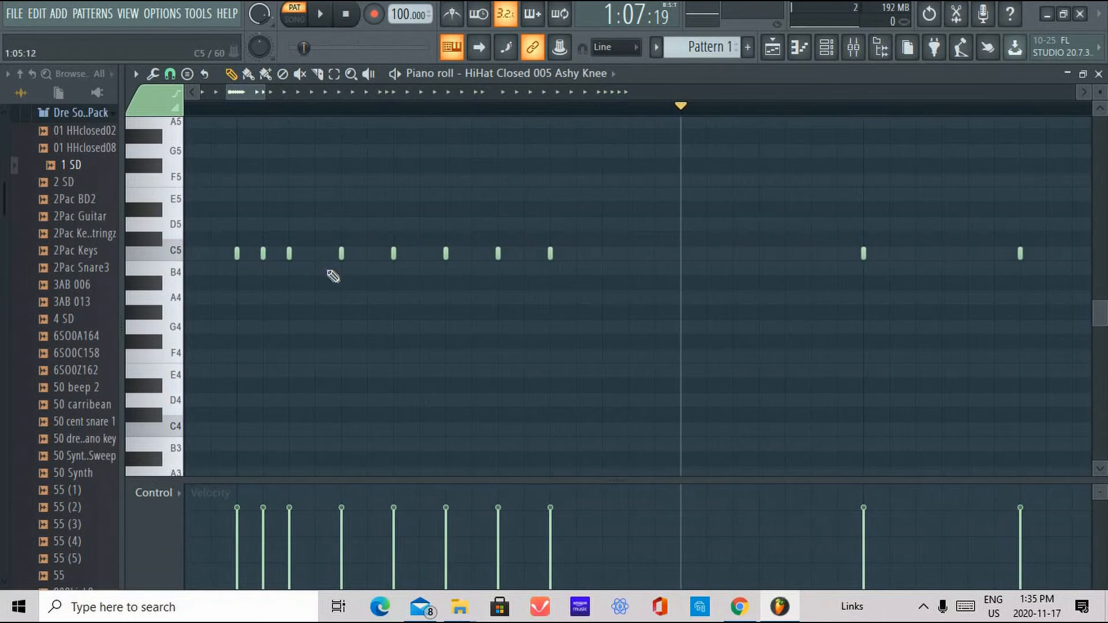
{"action": "left_click", "coordinate": [315, 254]}
{"action": "left_click", "coordinate": [367, 253]}
{"action": "left_click", "coordinate": [419, 253]}
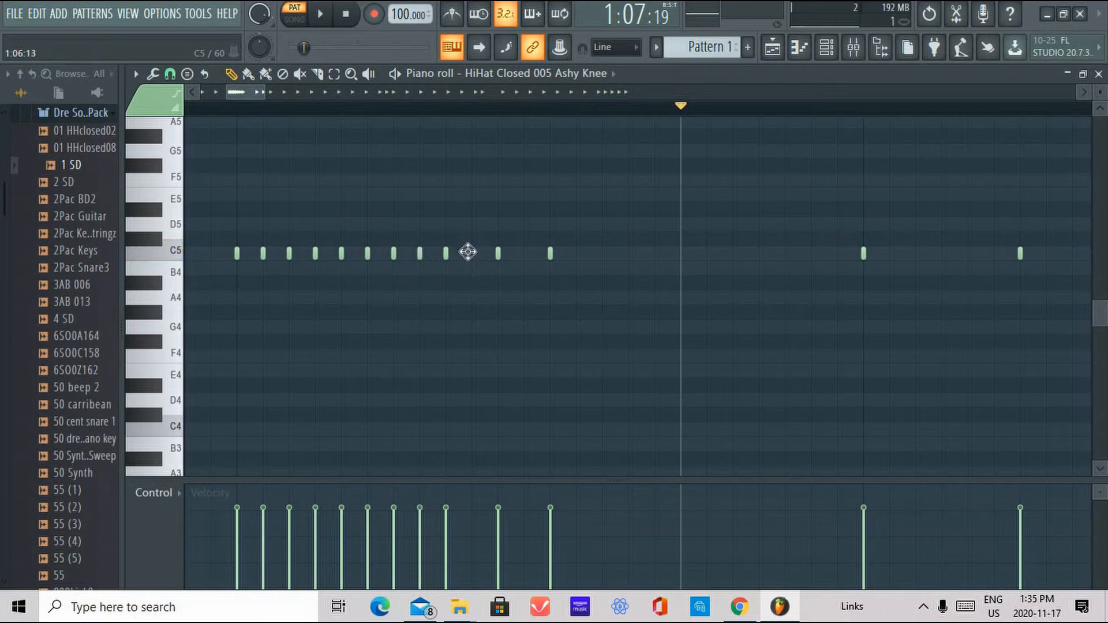
{"action": "left_click", "coordinate": [472, 253]}
{"action": "left_click", "coordinate": [524, 253]}
Play the denser hi-hat roll and delete the six in-between C5 notes
{"action": "left_click", "coordinate": [211, 106]}
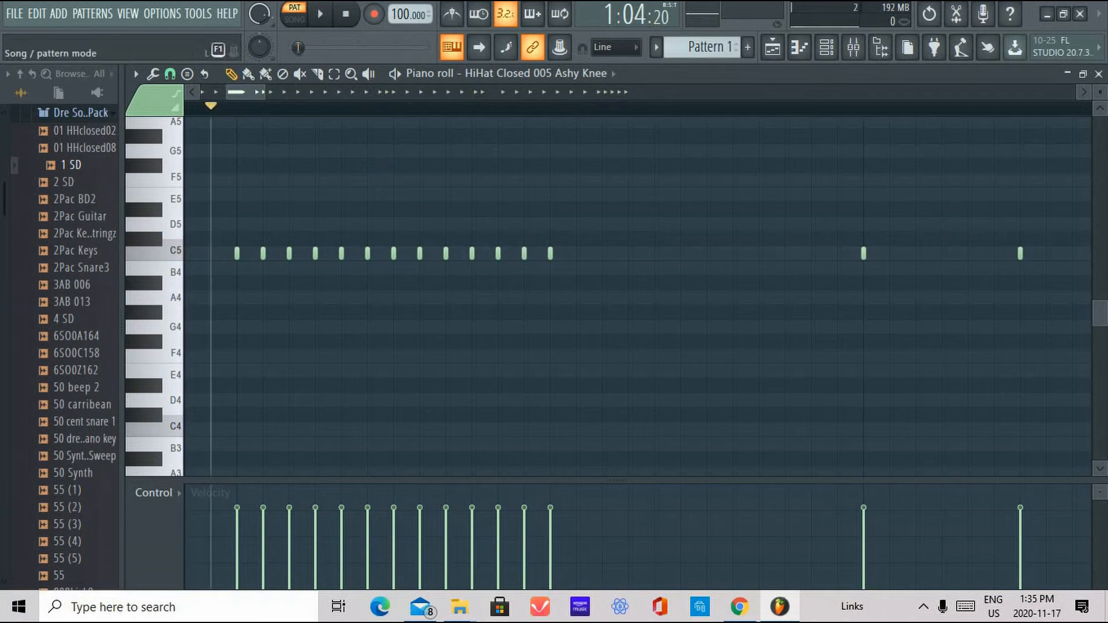
{"action": "key", "text": "space"}
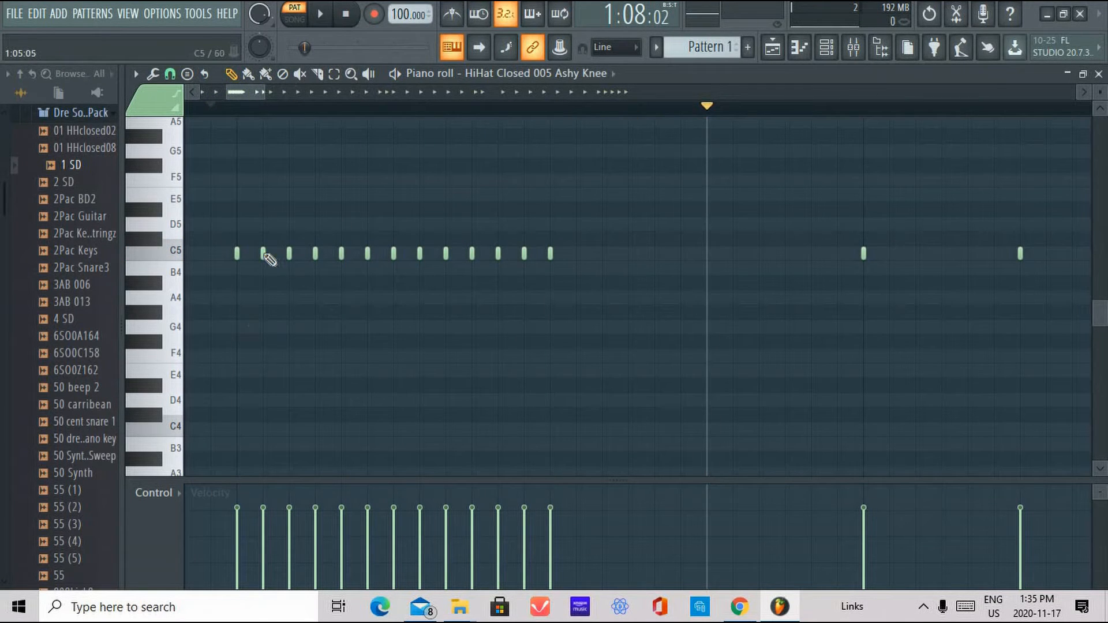
{"action": "right_click", "coordinate": [263, 254]}
{"action": "right_click", "coordinate": [315, 253]}
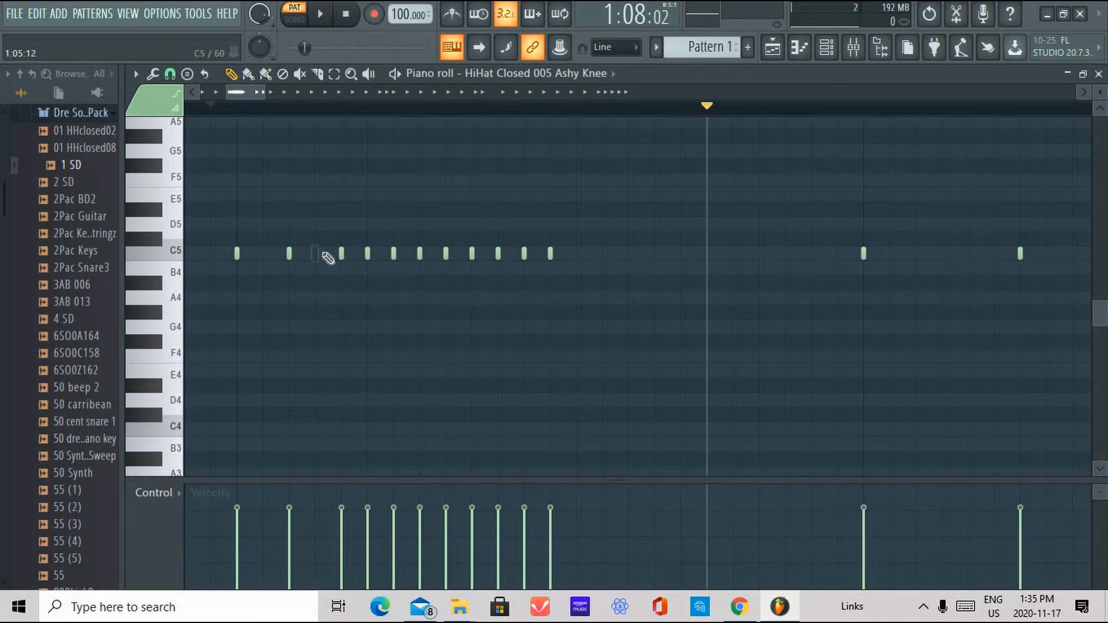
{"action": "right_click", "coordinate": [368, 253]}
{"action": "right_click", "coordinate": [422, 251]}
{"action": "right_click", "coordinate": [472, 253]}
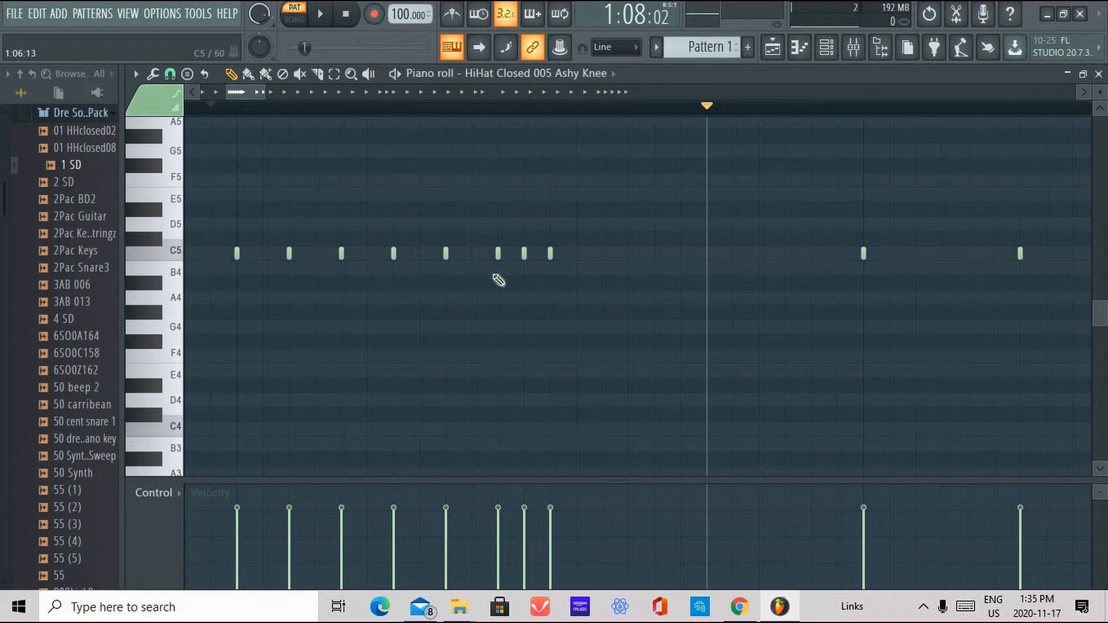
{"action": "right_click", "coordinate": [524, 254]}
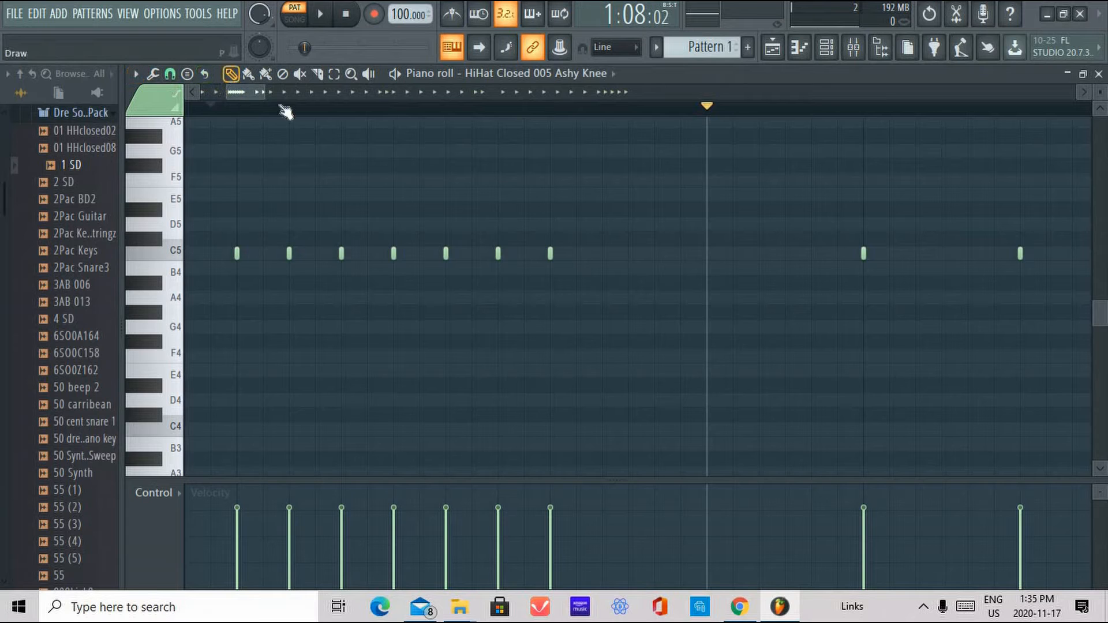
Draw a rising velocity ramp across the hi-hat roll notes and play it from step 5
{"action": "left_click", "coordinate": [234, 108]}
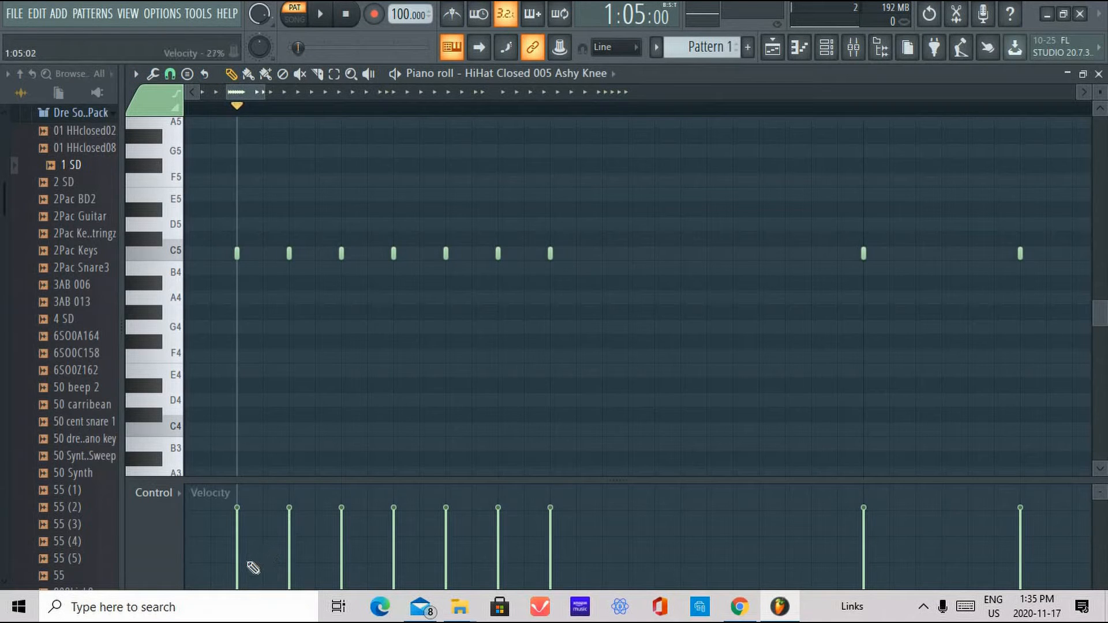
{"action": "left_click_drag", "start_coordinate": [253, 568], "coordinate": [498, 522]}
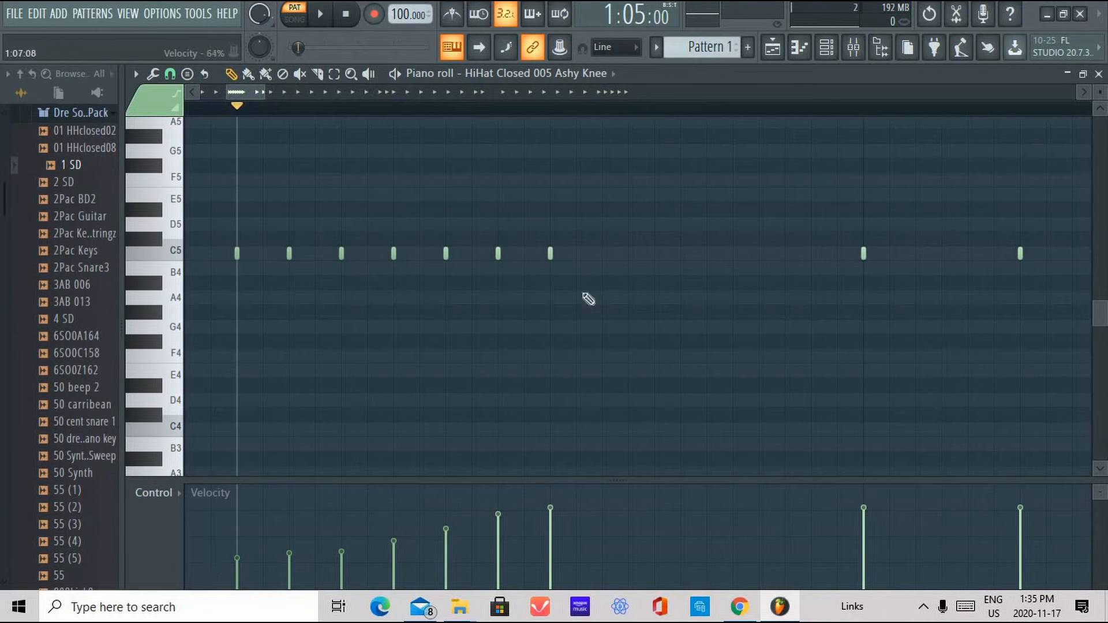
{"action": "left_click", "coordinate": [317, 18]}
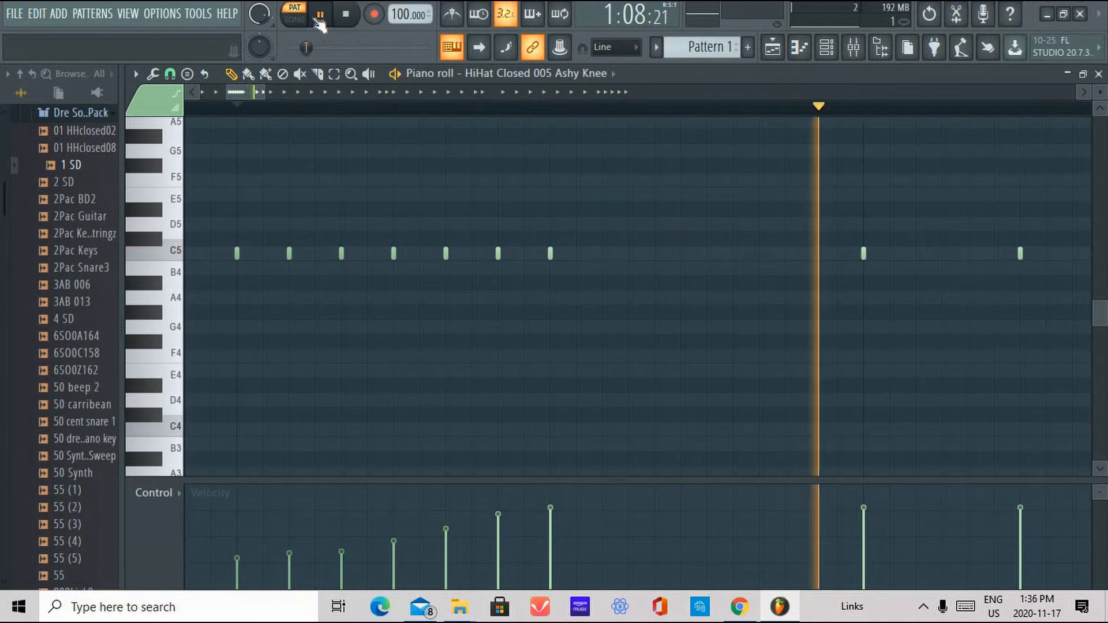
{"action": "left_click", "coordinate": [317, 18]}
Play the whole drum pattern from bar 1, then stop playback
{"action": "scroll", "coordinate": [368, 110], "scroll_direction": "down", "scroll_amount": 5}
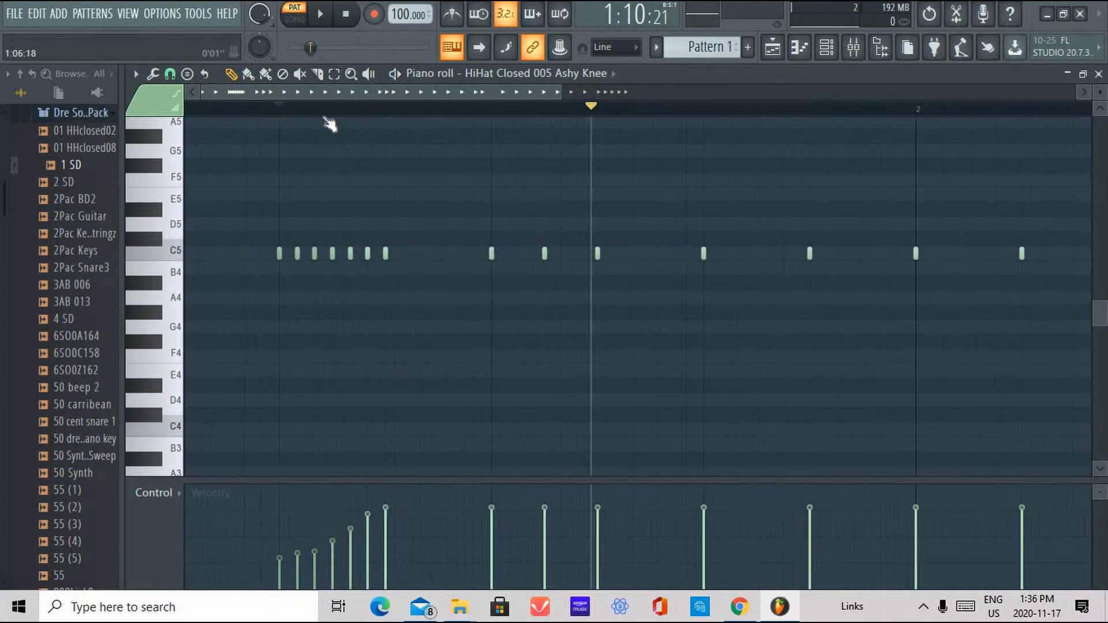
{"action": "left_click", "coordinate": [189, 108]}
{"action": "left_click", "coordinate": [321, 16]}
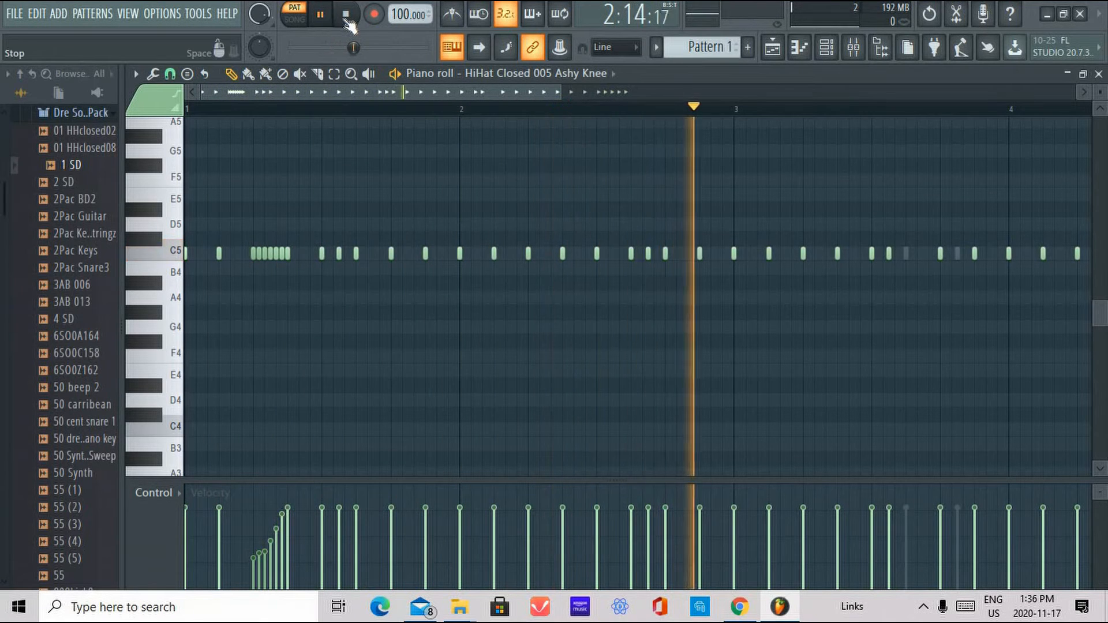
{"action": "left_click", "coordinate": [346, 15]}
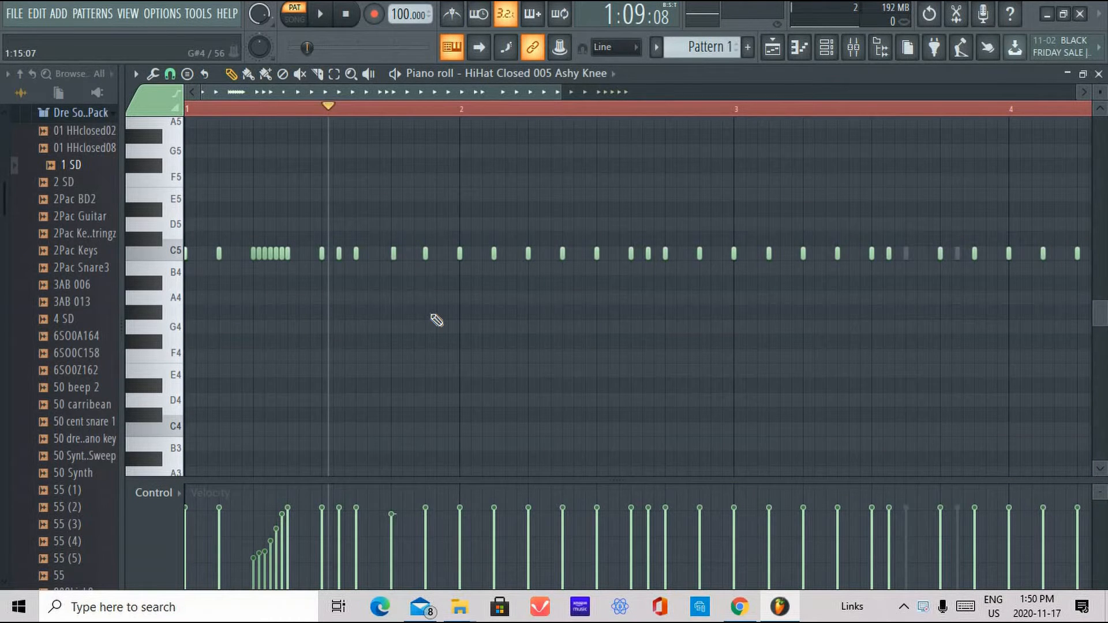
Lengthen the C5 hi-hat note on step 13 of bar 1 to about two steps
{"action": "left_click", "coordinate": [394, 254]}
{"action": "left_click_drag", "start_coordinate": [400, 257], "coordinate": [427, 266]}
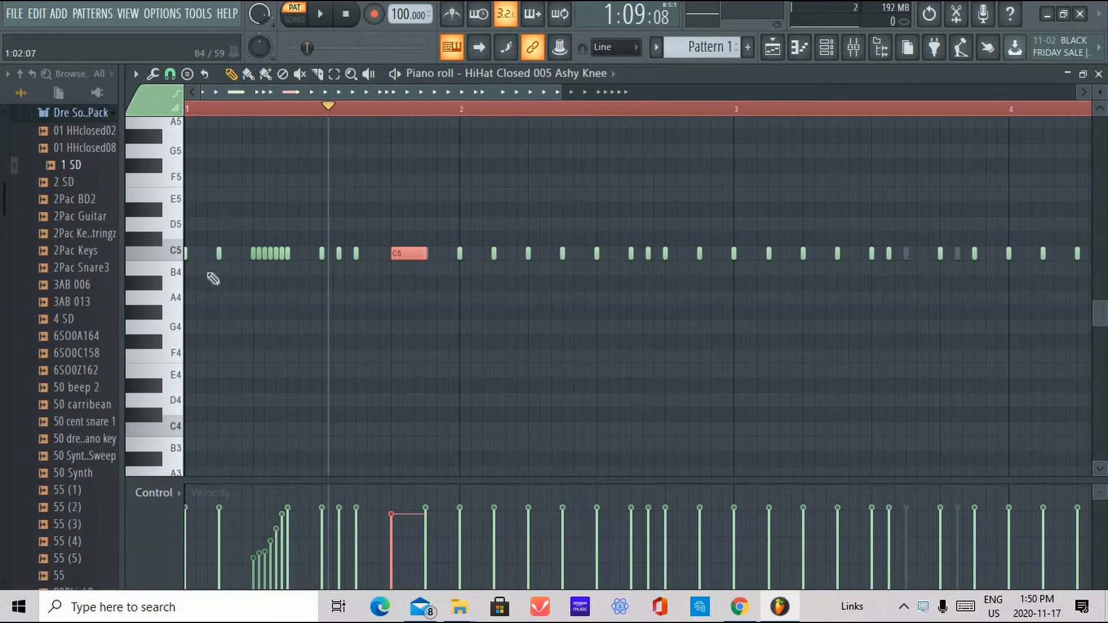
Try a 1/2 step snap in the piano roll and set it to 1/3 step
{"action": "left_click", "coordinate": [169, 75]}
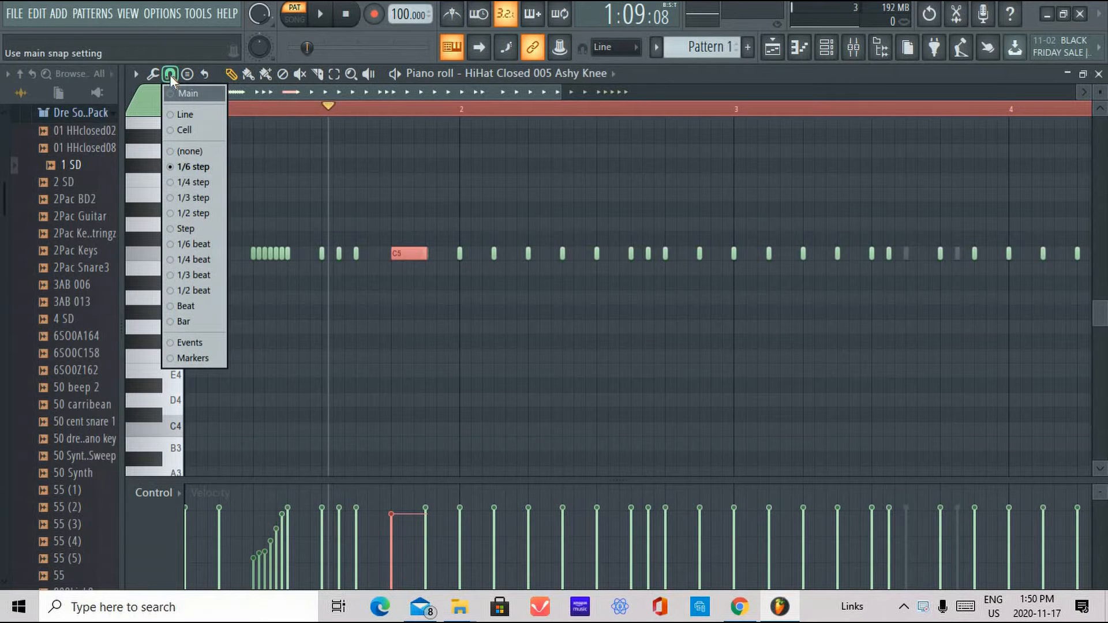
{"action": "left_click", "coordinate": [199, 213]}
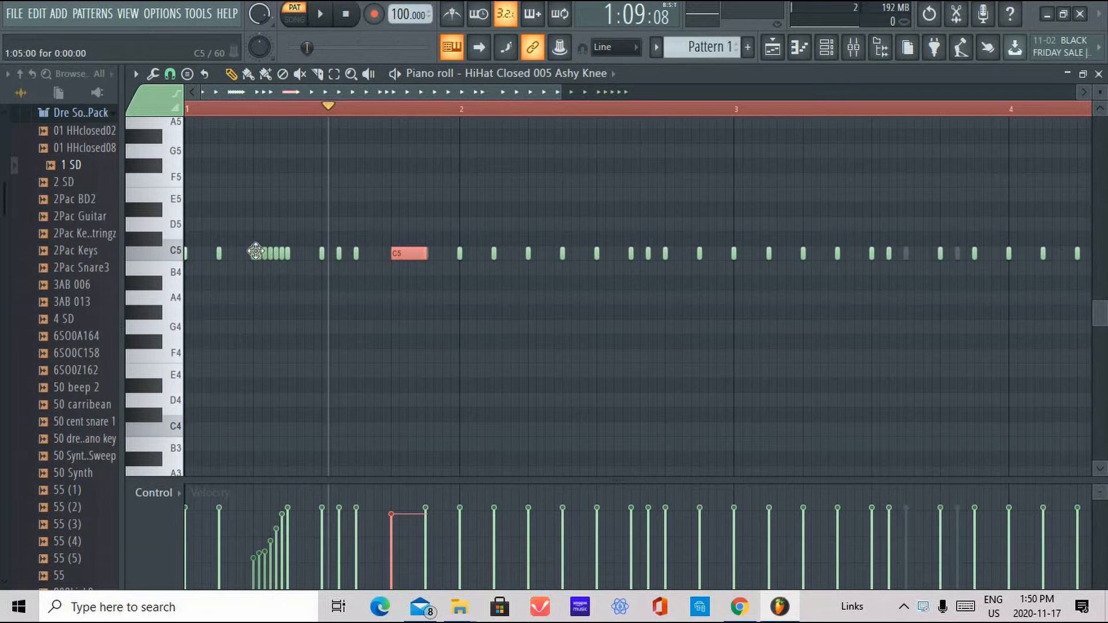
{"action": "left_click", "coordinate": [170, 73]}
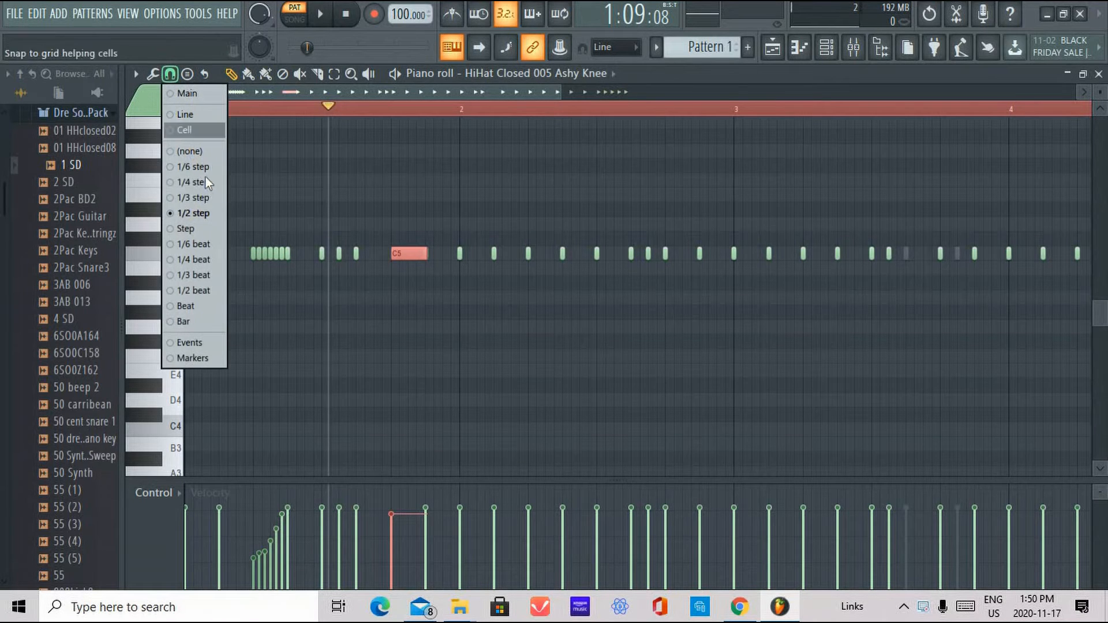
{"action": "left_click", "coordinate": [205, 197]}
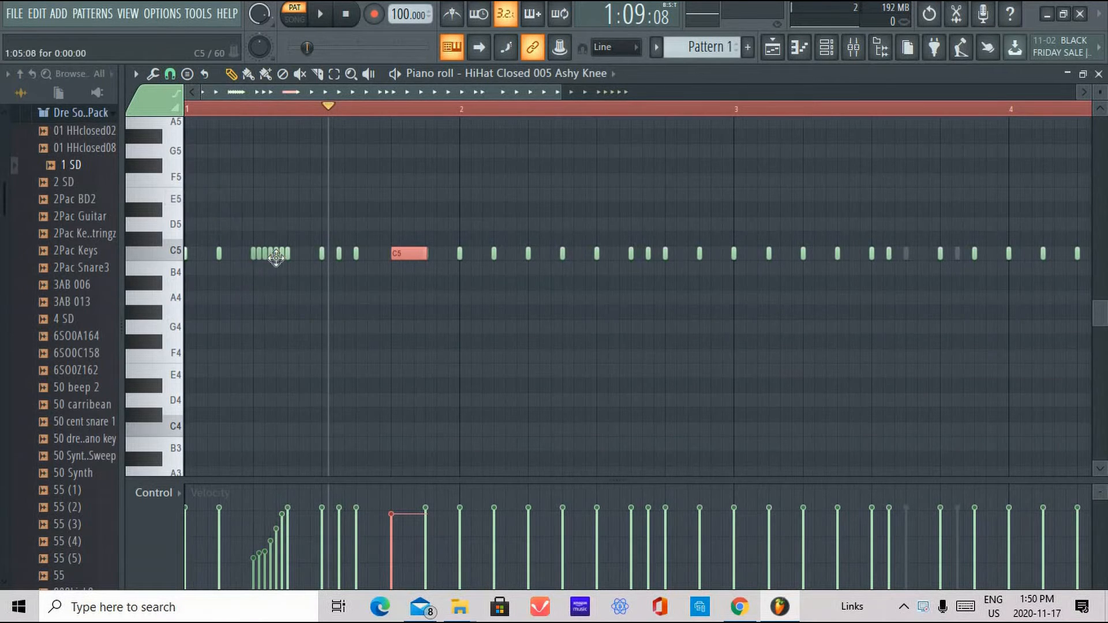
{"action": "scroll", "coordinate": [266, 113], "scroll_direction": "up", "scroll_amount": 7}
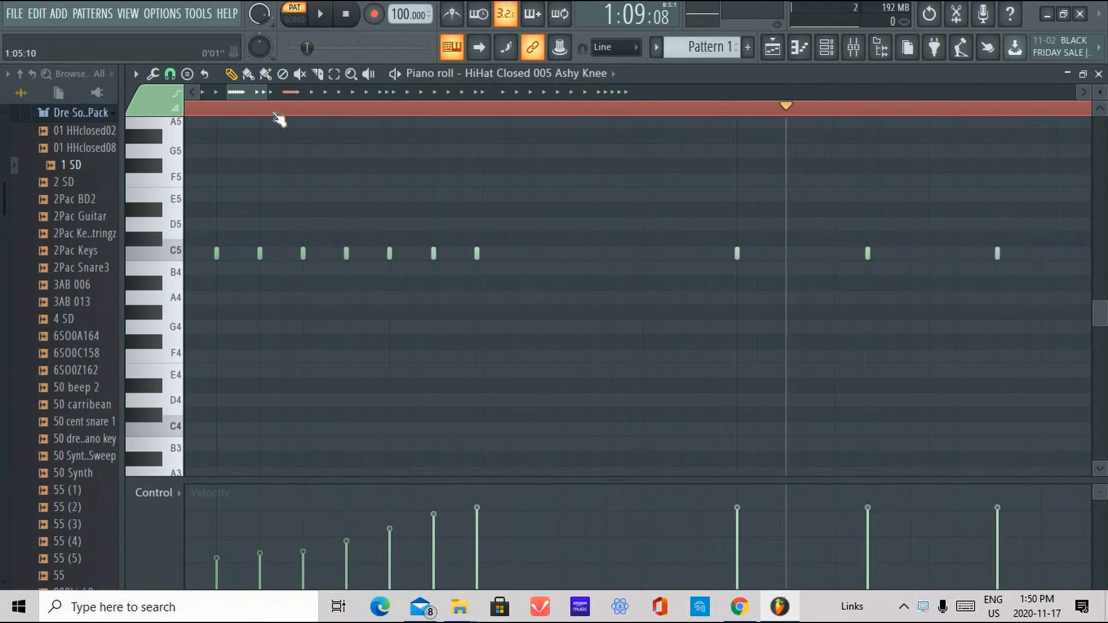
{"action": "scroll", "coordinate": [280, 117], "scroll_direction": "down", "scroll_amount": 5}
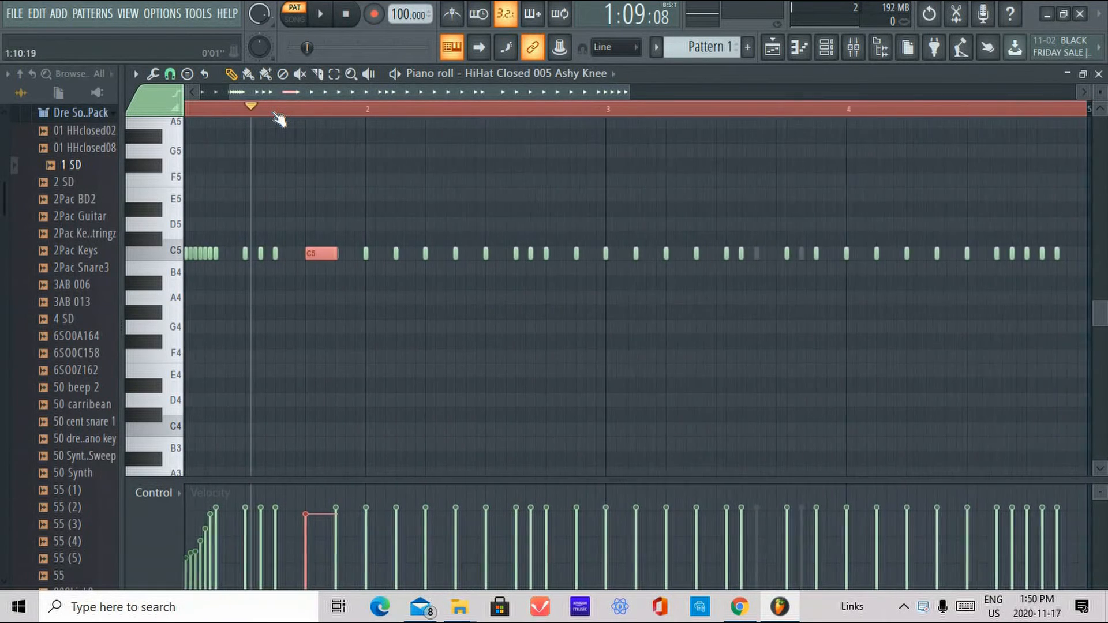
Try chopping the long C5 hi-hat note at 1/3 step snap with playback, and undo the chop
{"action": "left_click", "coordinate": [170, 74]}
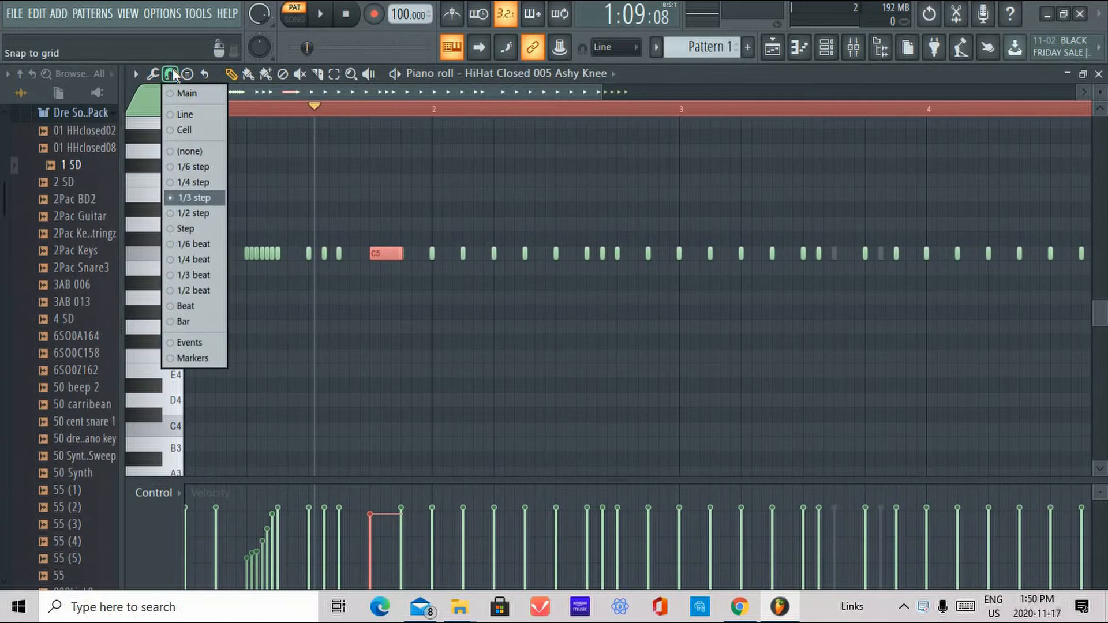
{"action": "left_click", "coordinate": [180, 74]}
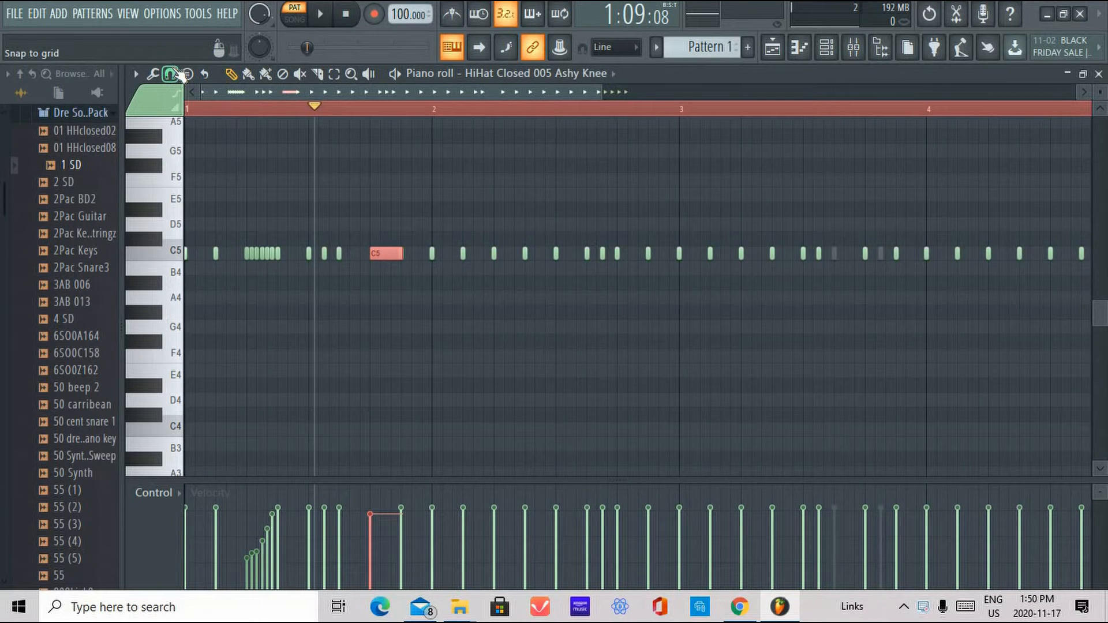
{"action": "left_click", "coordinate": [170, 74]}
{"action": "left_click", "coordinate": [193, 203]}
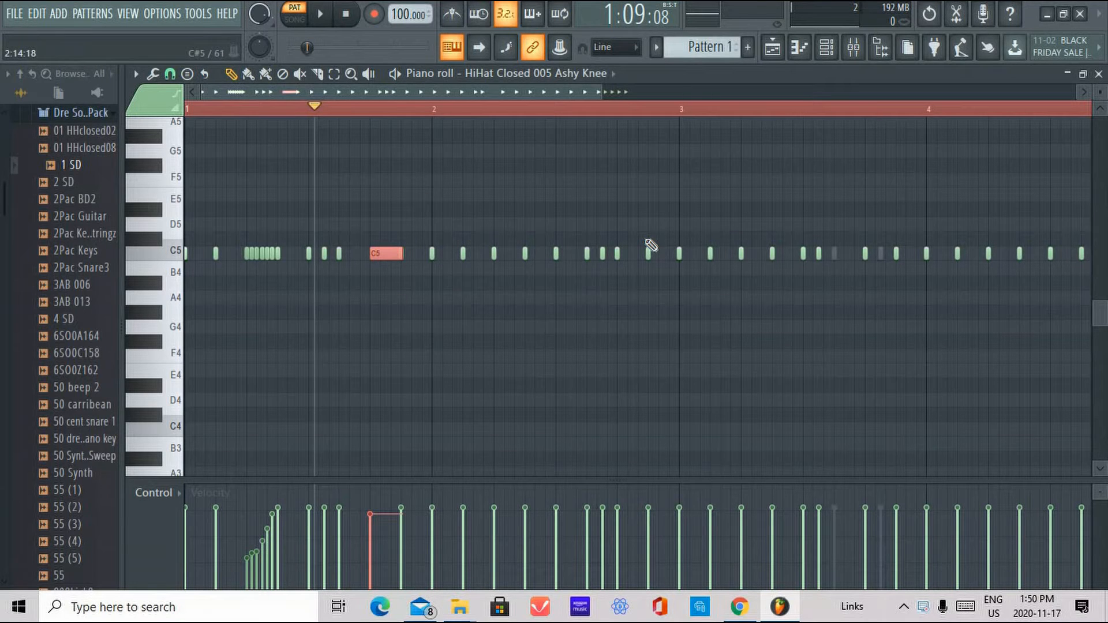
{"action": "key", "text": "ctrl+u"}
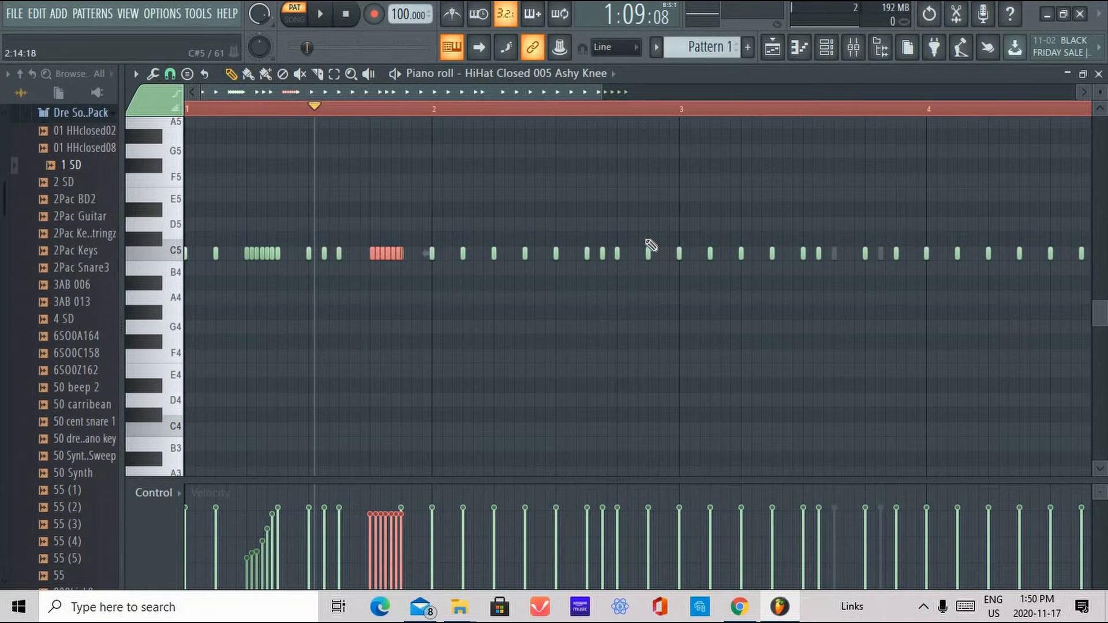
{"action": "left_click", "coordinate": [321, 14]}
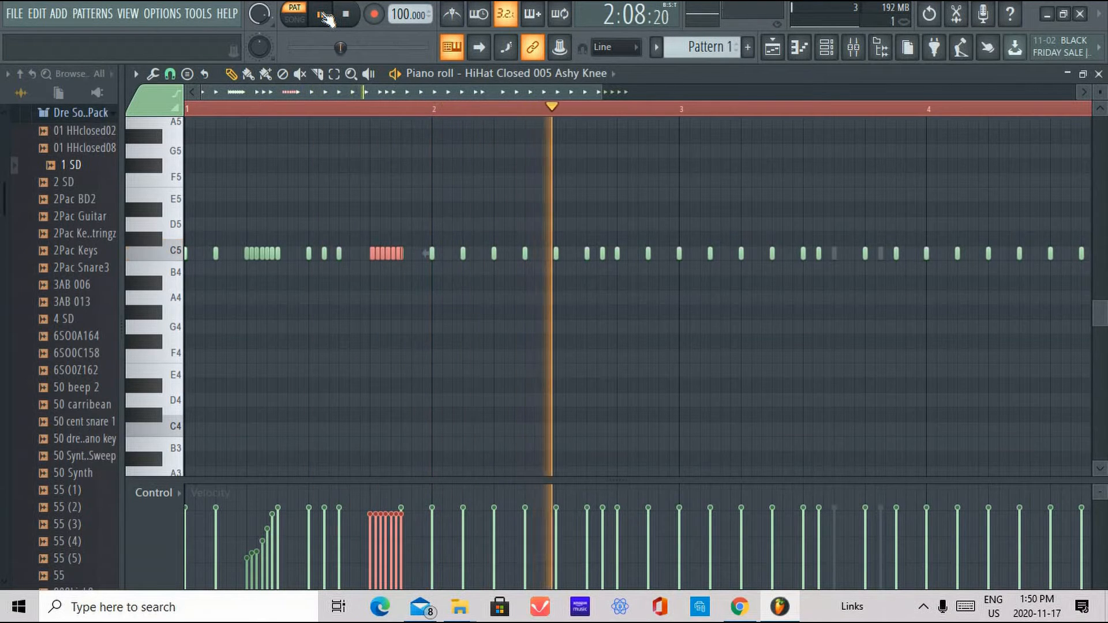
{"action": "left_click", "coordinate": [322, 15]}
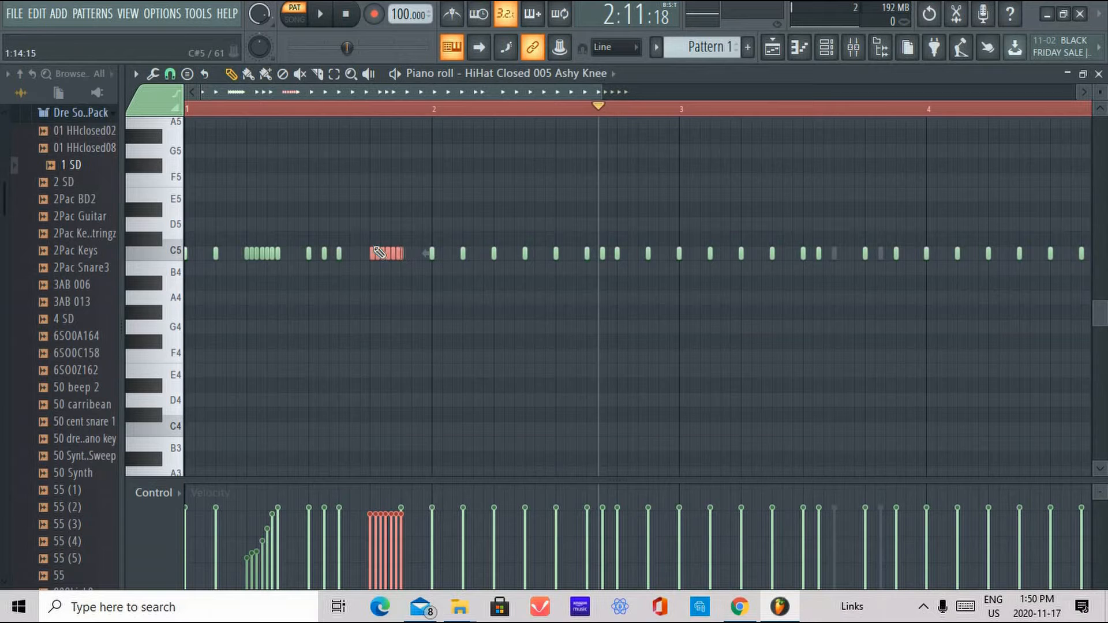
{"action": "key", "text": "ctrl+g"}
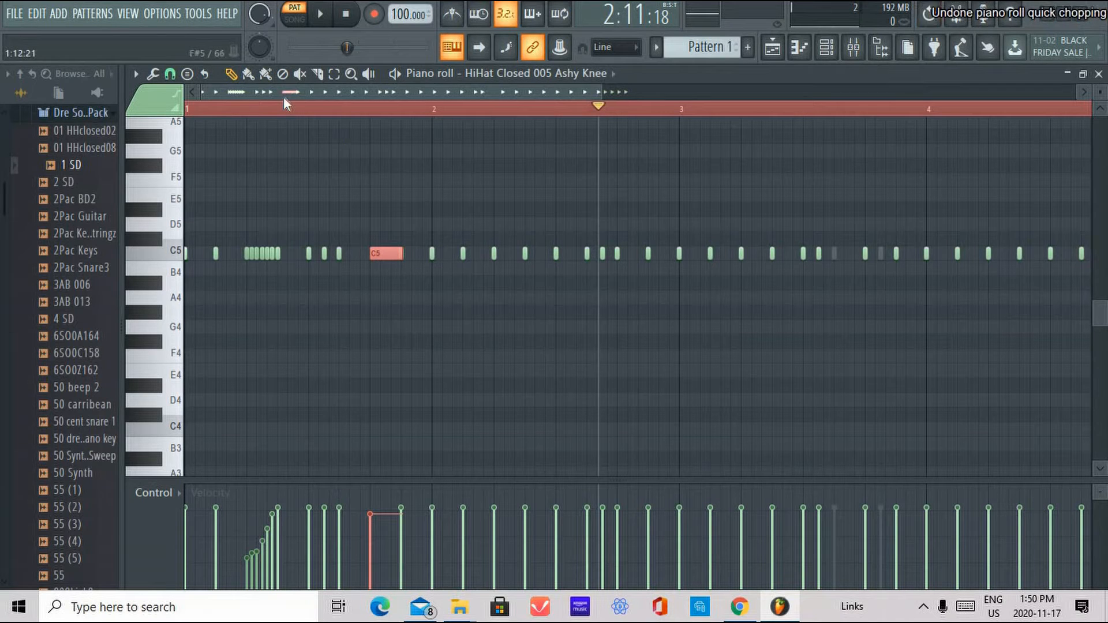
Chop the long C5 hi-hat note in bar 1 at 1/6 step snap and play it from about step 13
{"action": "left_click", "coordinate": [170, 74]}
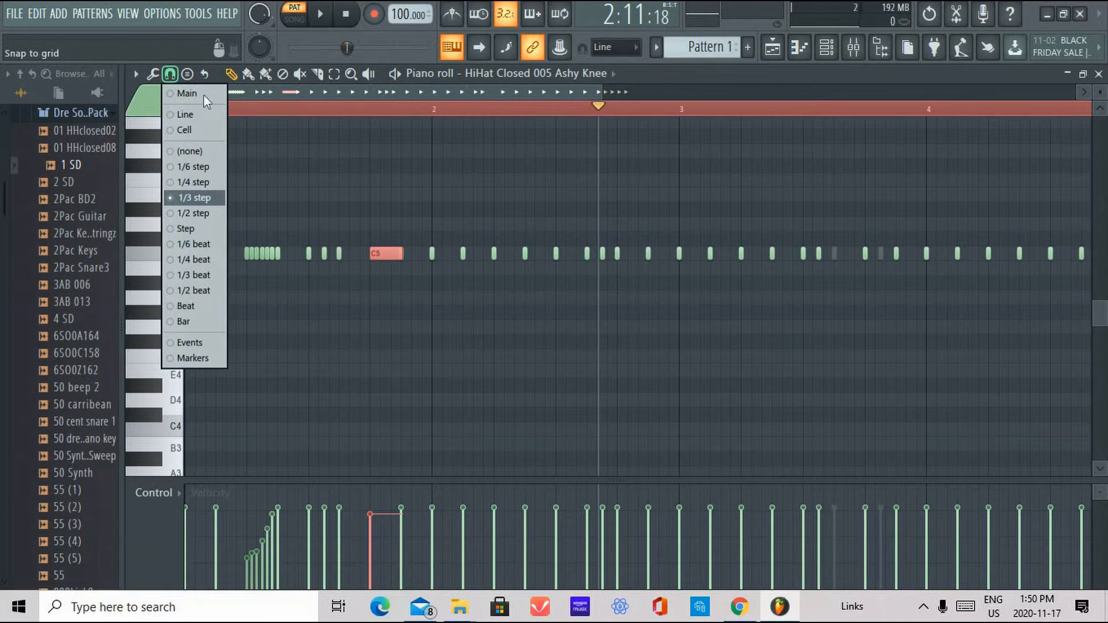
{"action": "left_click", "coordinate": [209, 167]}
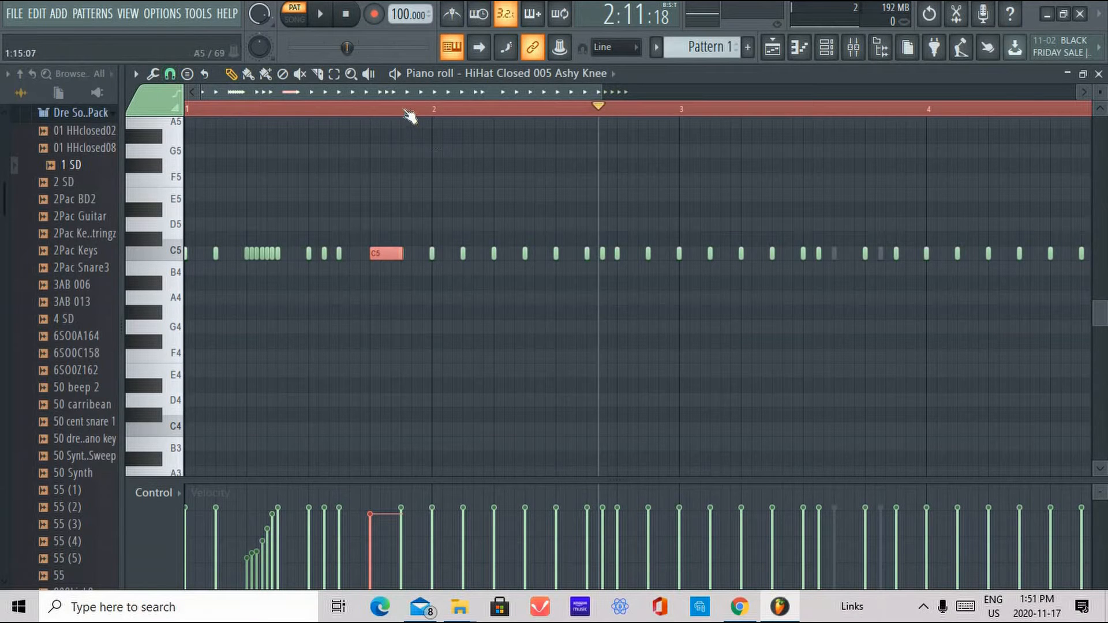
{"action": "left_click", "coordinate": [399, 218]}
{"action": "left_click_drag", "start_coordinate": [391, 268], "coordinate": [392, 310]}
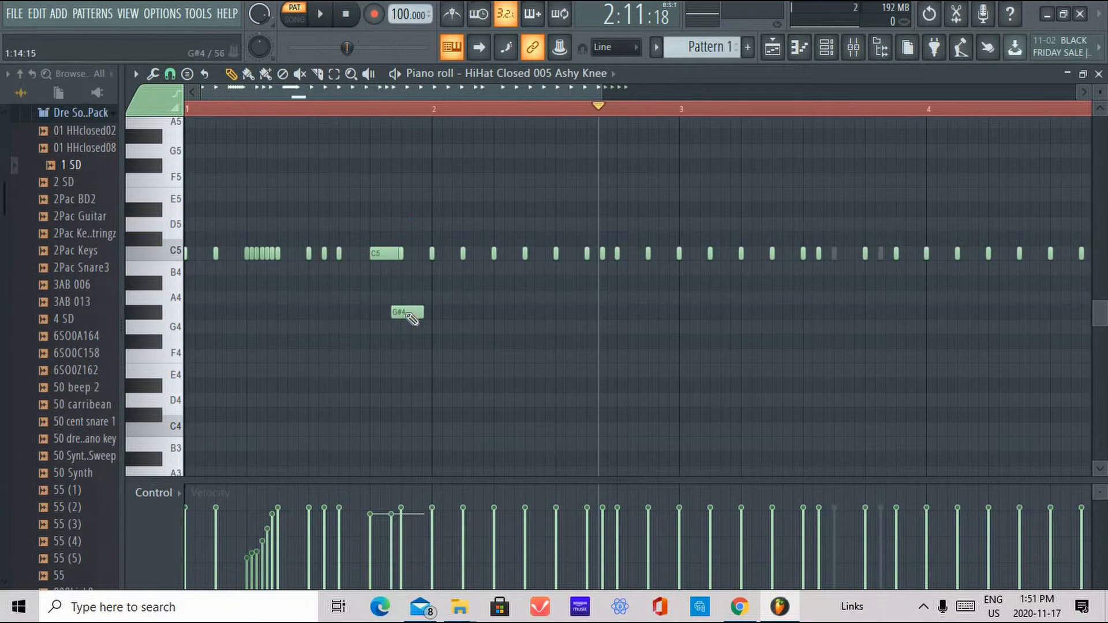
{"action": "right_click", "coordinate": [406, 314]}
{"action": "left_click", "coordinate": [385, 253]}
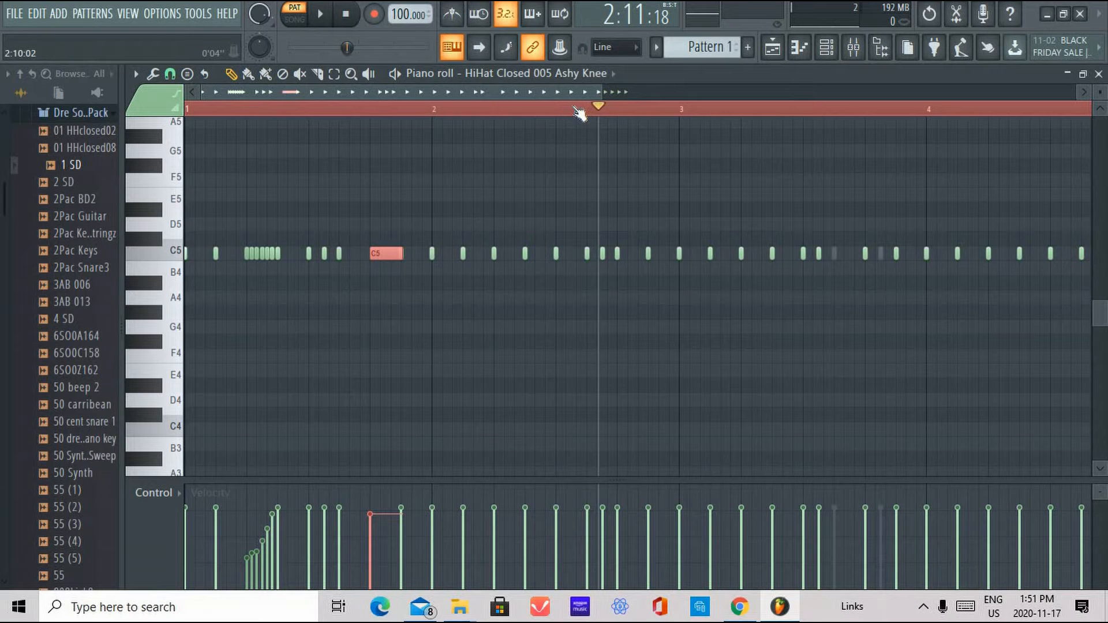
{"action": "key", "text": "ctrl+u"}
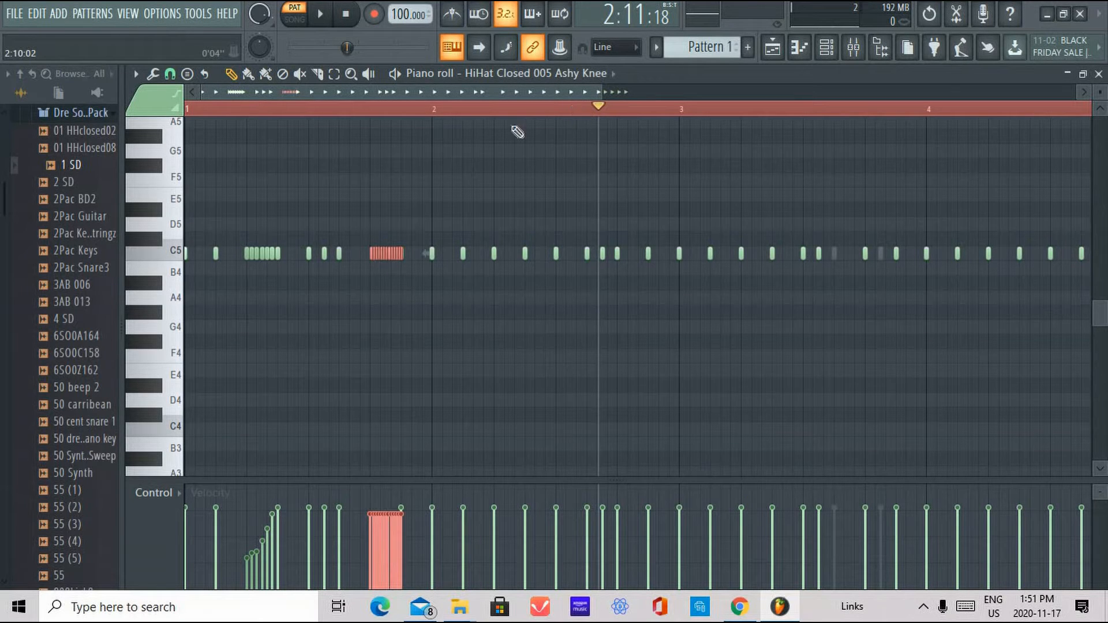
{"action": "left_click", "coordinate": [367, 108]}
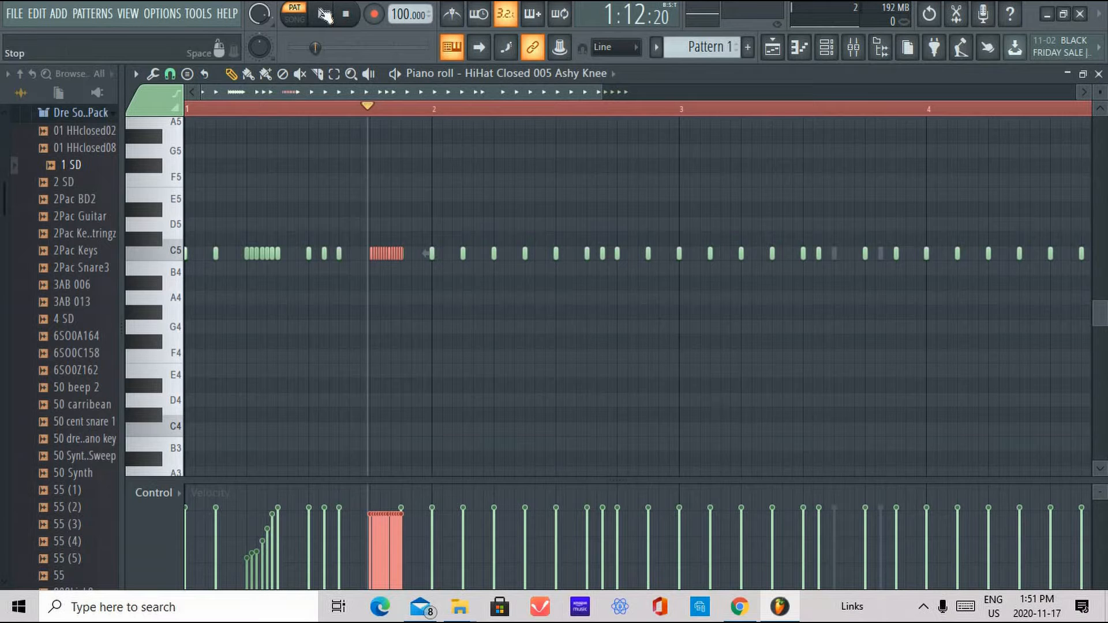
{"action": "left_click", "coordinate": [322, 15]}
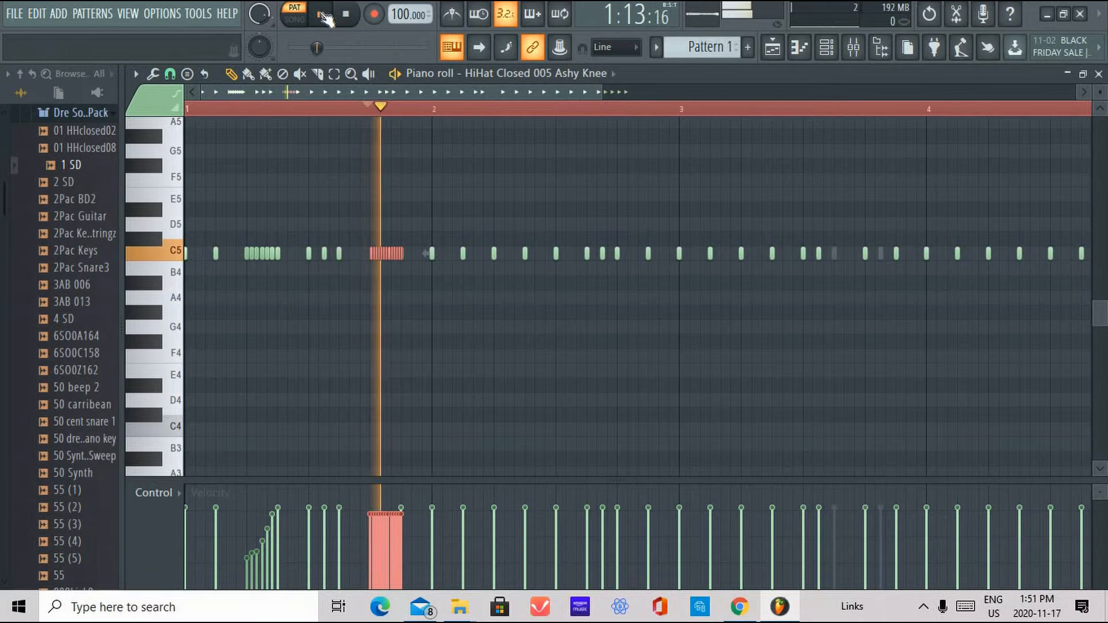
{"action": "left_click", "coordinate": [321, 15]}
Draw a rising velocity ramp across the 1/6 step hi-hat roll and play it from step 13
{"action": "left_click_drag", "start_coordinate": [370, 559], "coordinate": [407, 524]}
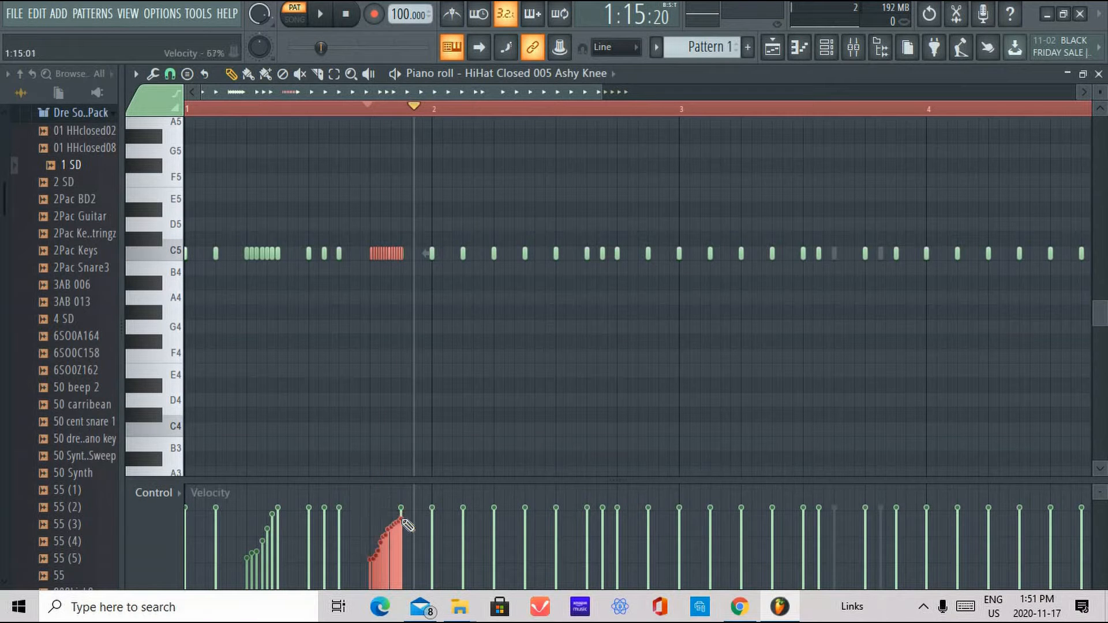
{"action": "left_click", "coordinate": [373, 109]}
{"action": "left_click", "coordinate": [320, 15]}
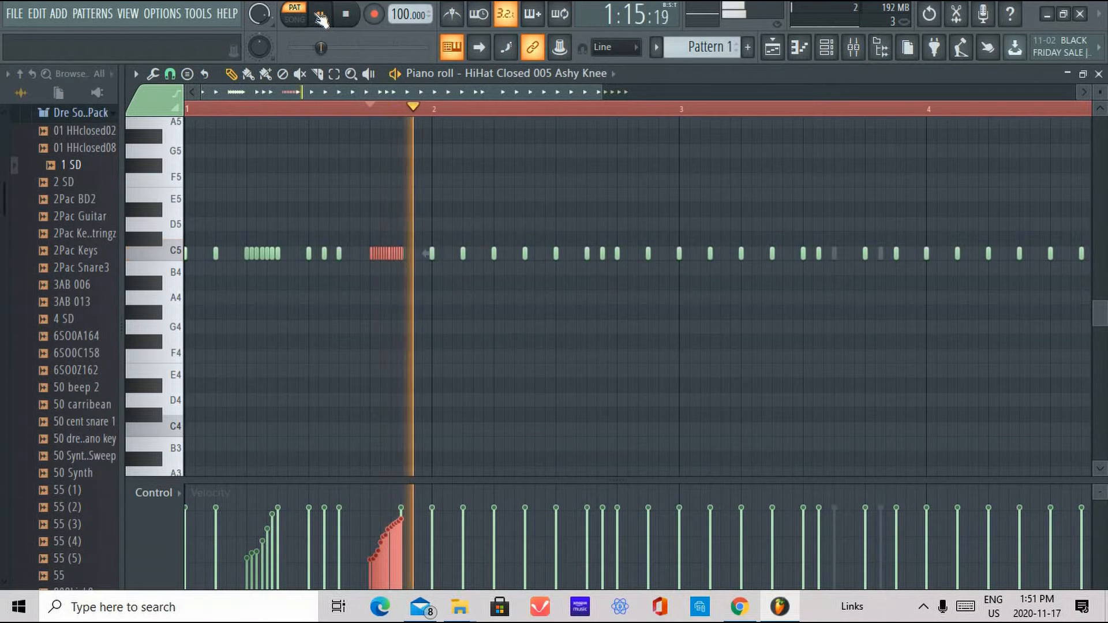
{"action": "key", "text": "space"}
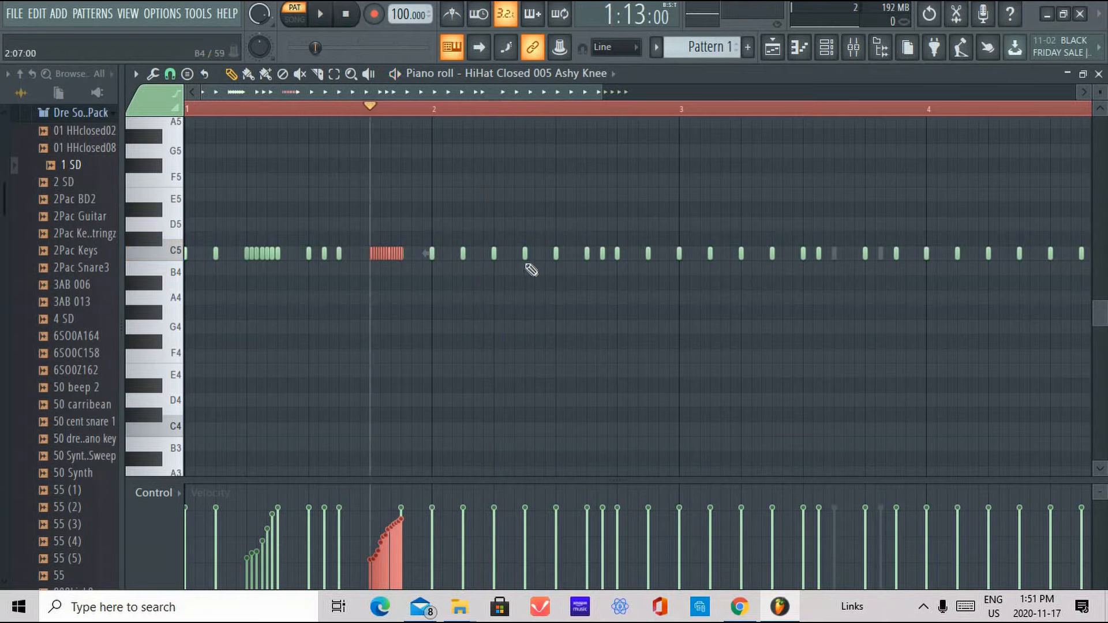
Undo the velocity ramp and the 1/6 step chop of the C5 hi-hat note
{"action": "key", "text": "ctrl+z"}
{"action": "key", "text": "ctrl+z"}
{"action": "key", "text": "ctrl+z"}
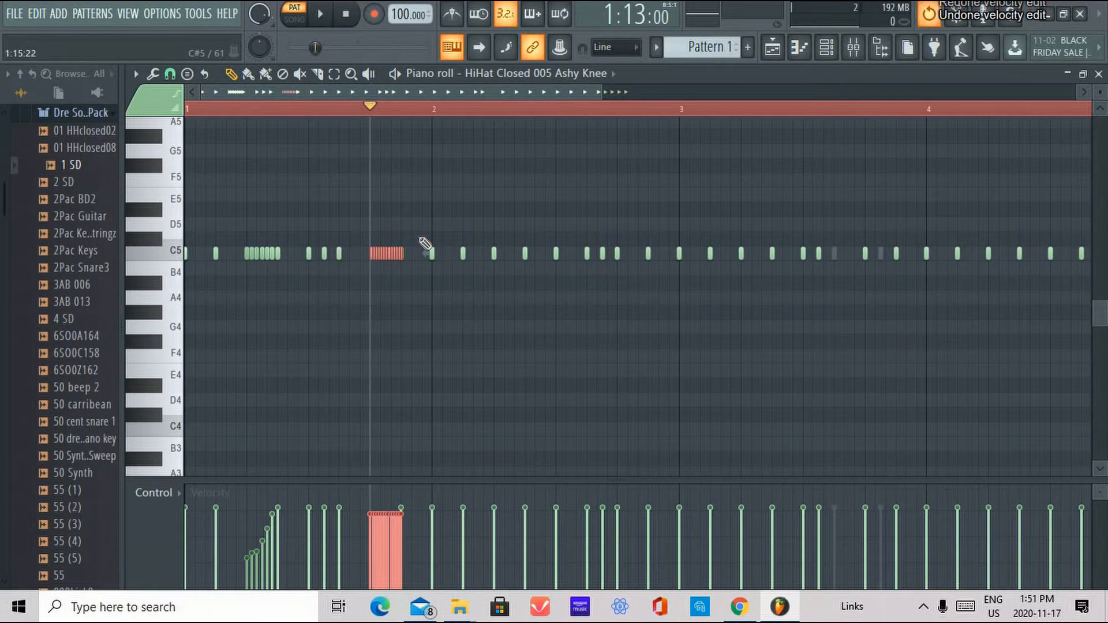
{"action": "key", "text": "ctrl+z"}
{"action": "key", "text": "ctrl+z"}
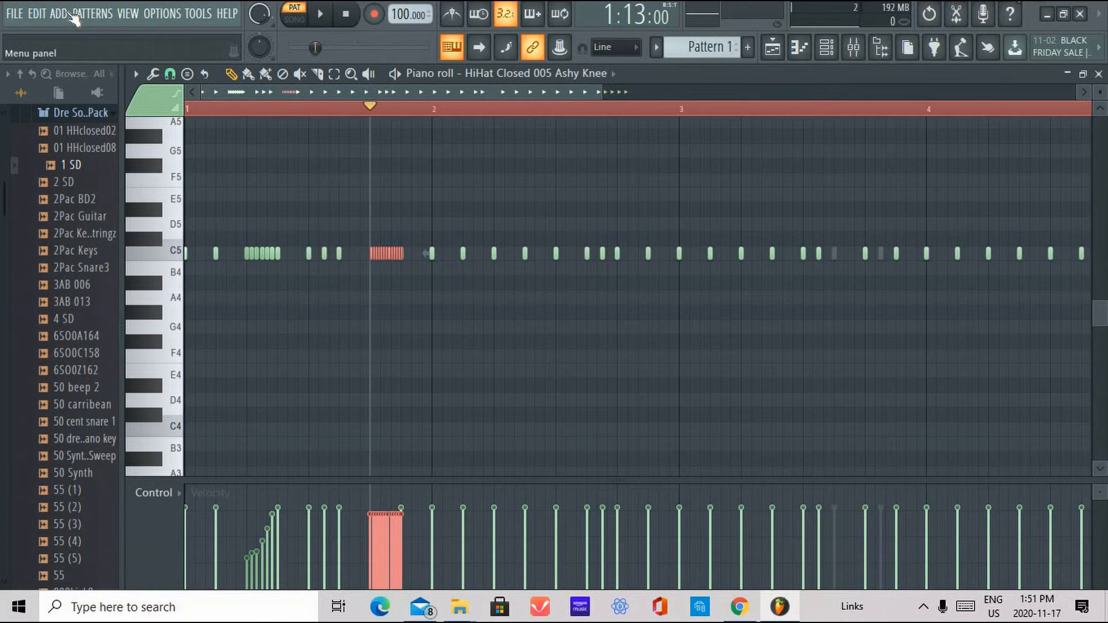
{"action": "left_click", "coordinate": [31, 10]}
{"action": "left_click", "coordinate": [64, 35]}
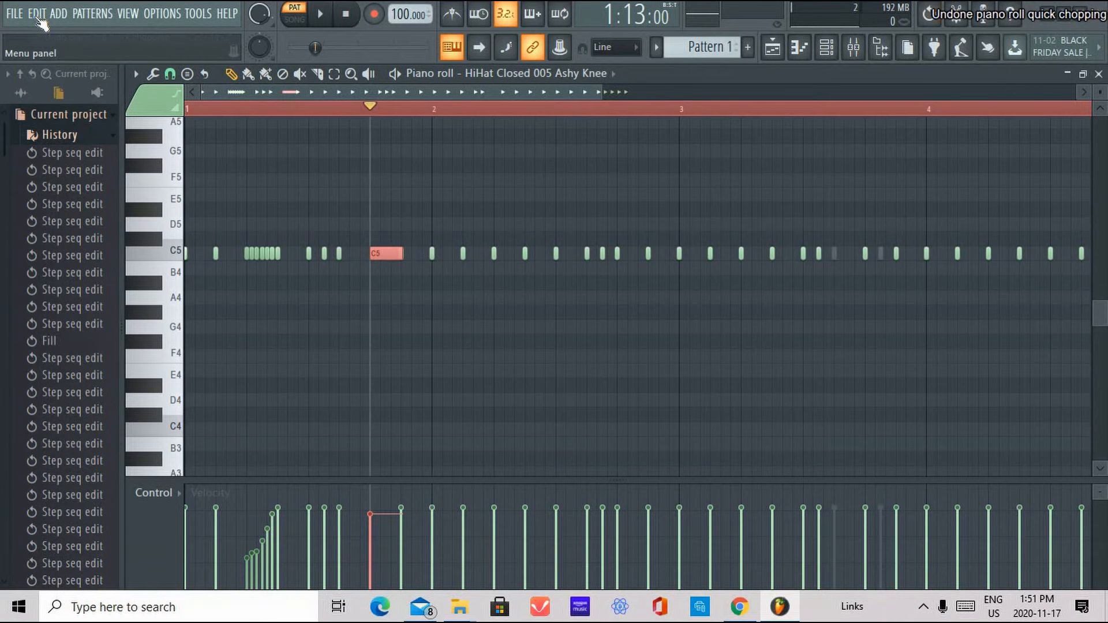
Try chopping the long C5 hi-hat note at 1/4 step snap with playback, and undo the chop
{"action": "left_click", "coordinate": [169, 73]}
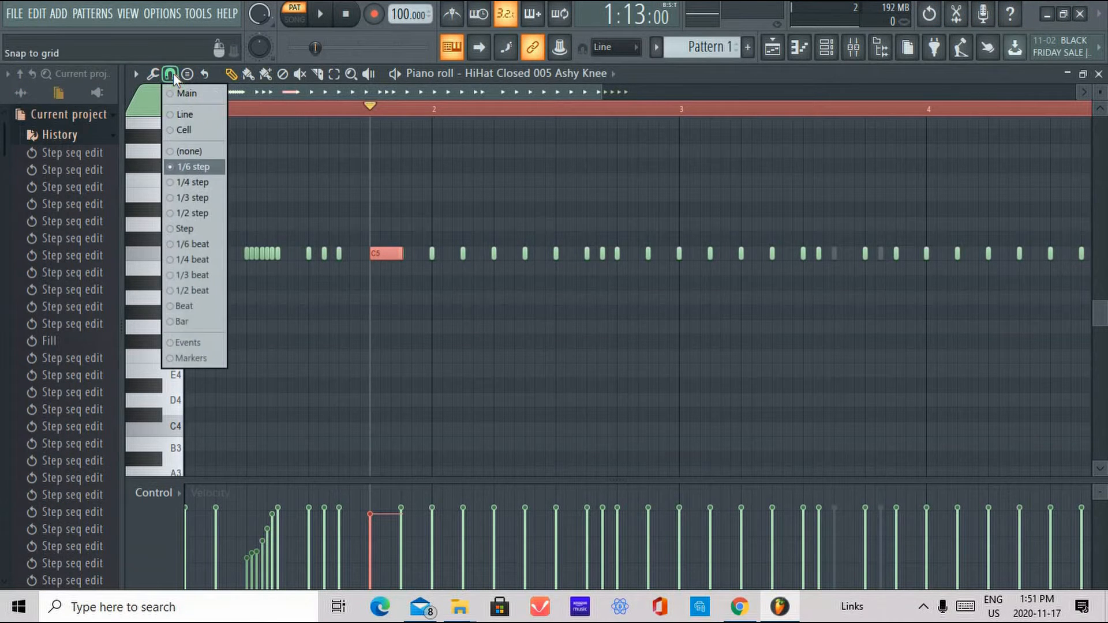
{"action": "left_click", "coordinate": [205, 183]}
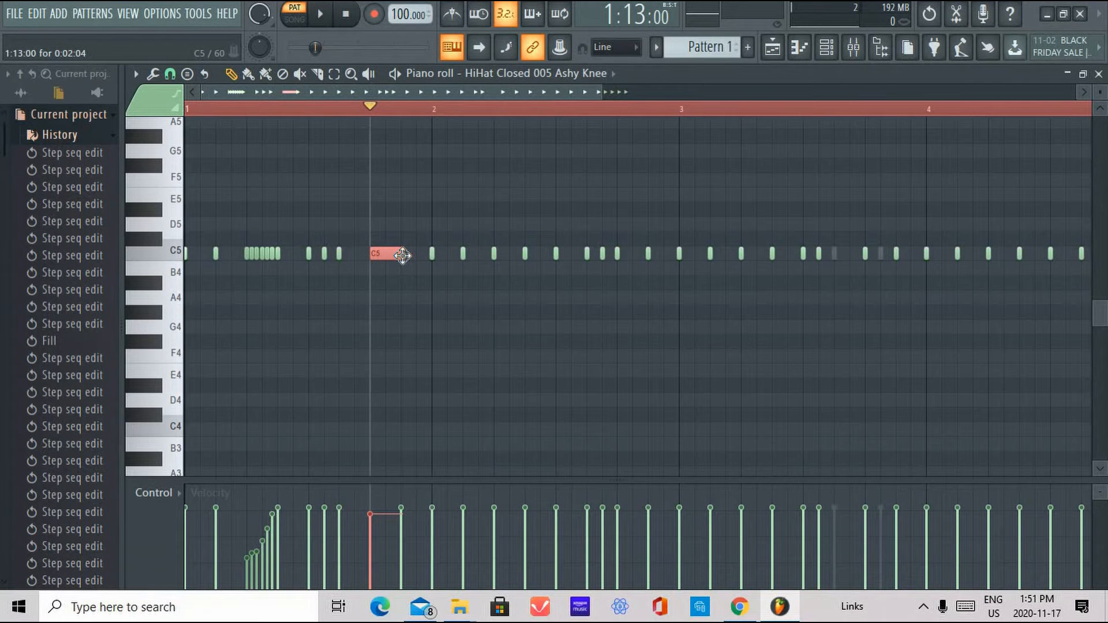
{"action": "key", "text": "ctrl+u"}
{"action": "left_click", "coordinate": [321, 14]}
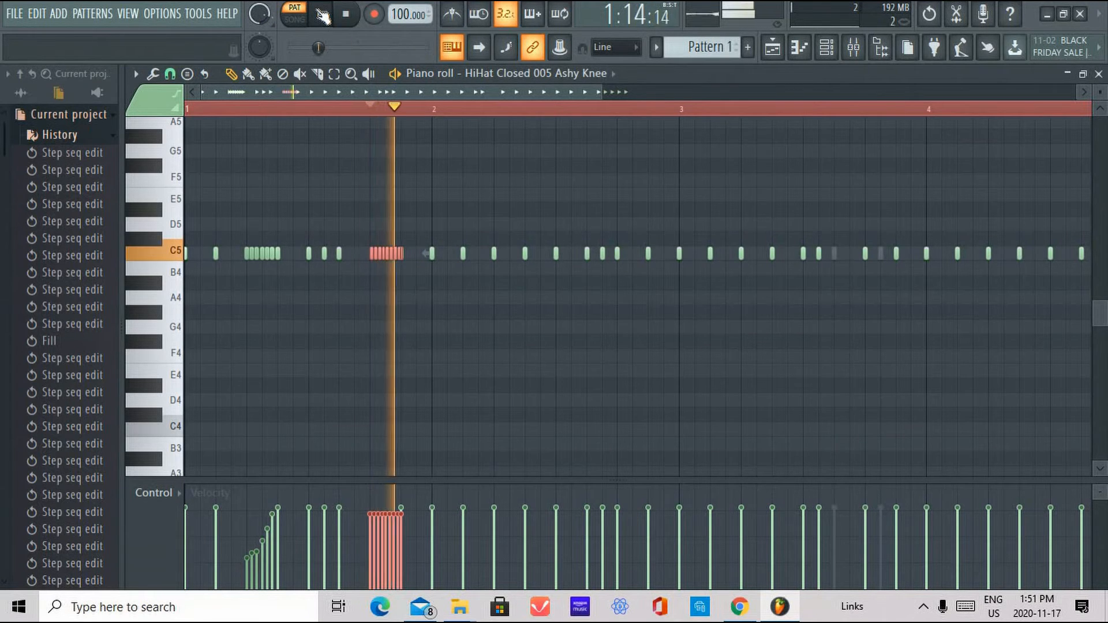
{"action": "left_click", "coordinate": [321, 14]}
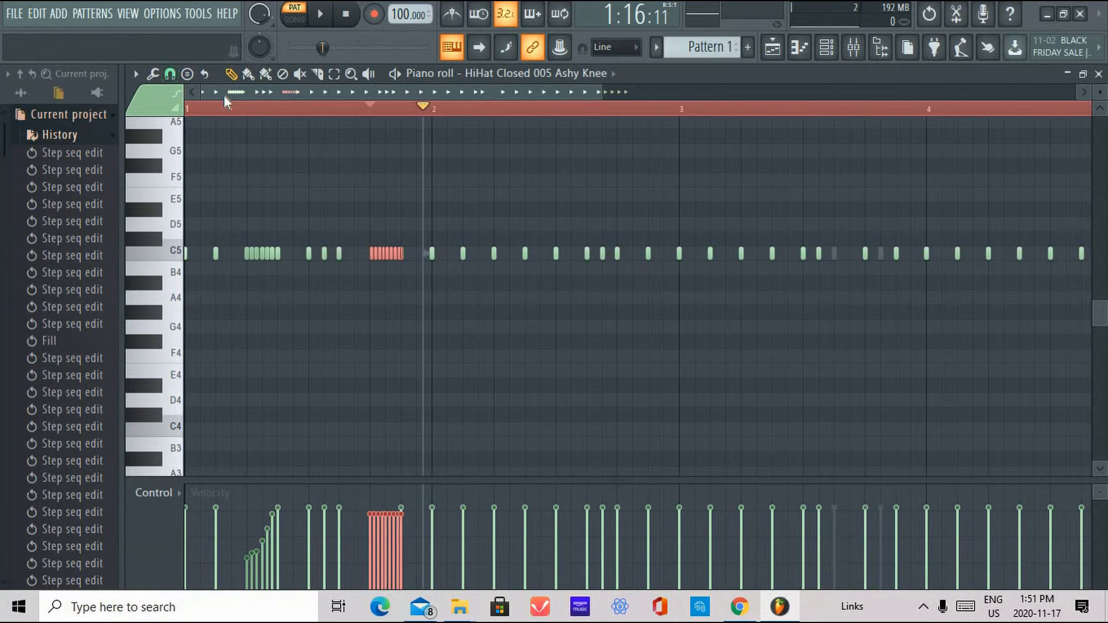
{"action": "key", "text": "ctrl+z"}
Chop the long C5 hi-hat note at 1/2 step snap, and play the roll from just before step 13
{"action": "left_click", "coordinate": [157, 75]}
{"action": "left_click", "coordinate": [169, 74]}
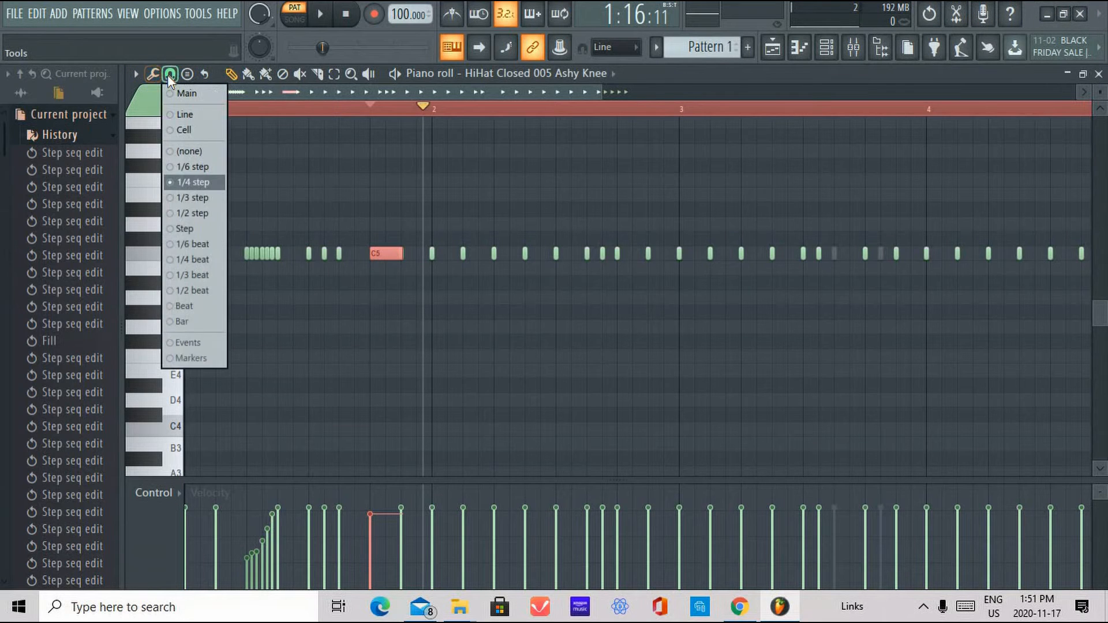
{"action": "left_click", "coordinate": [216, 215]}
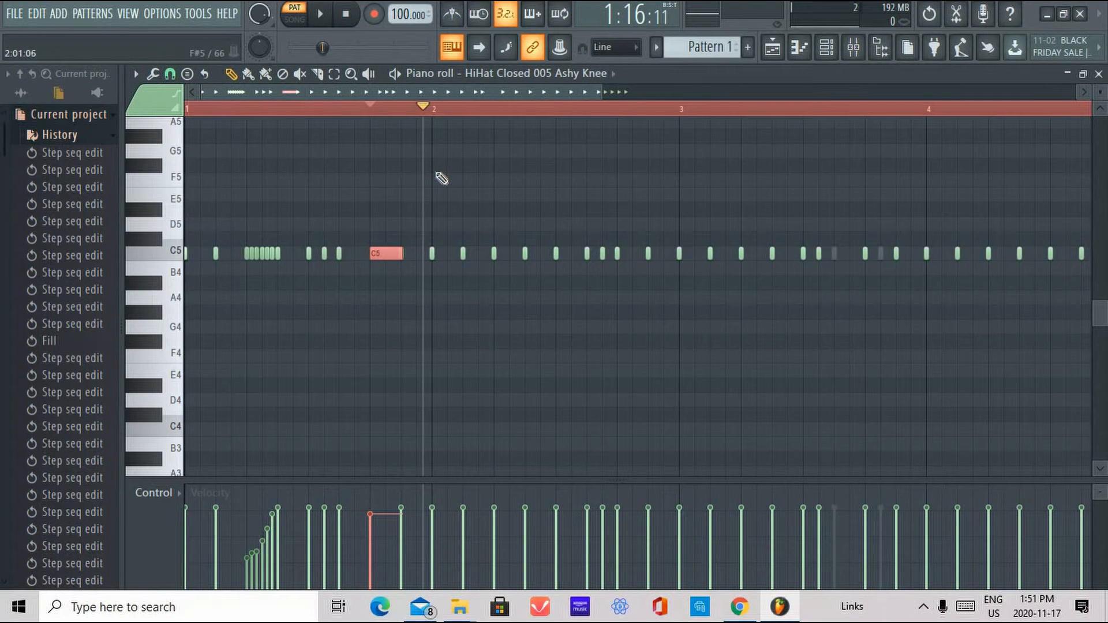
{"action": "key", "text": "ctrl+u"}
{"action": "left_click", "coordinate": [363, 108]}
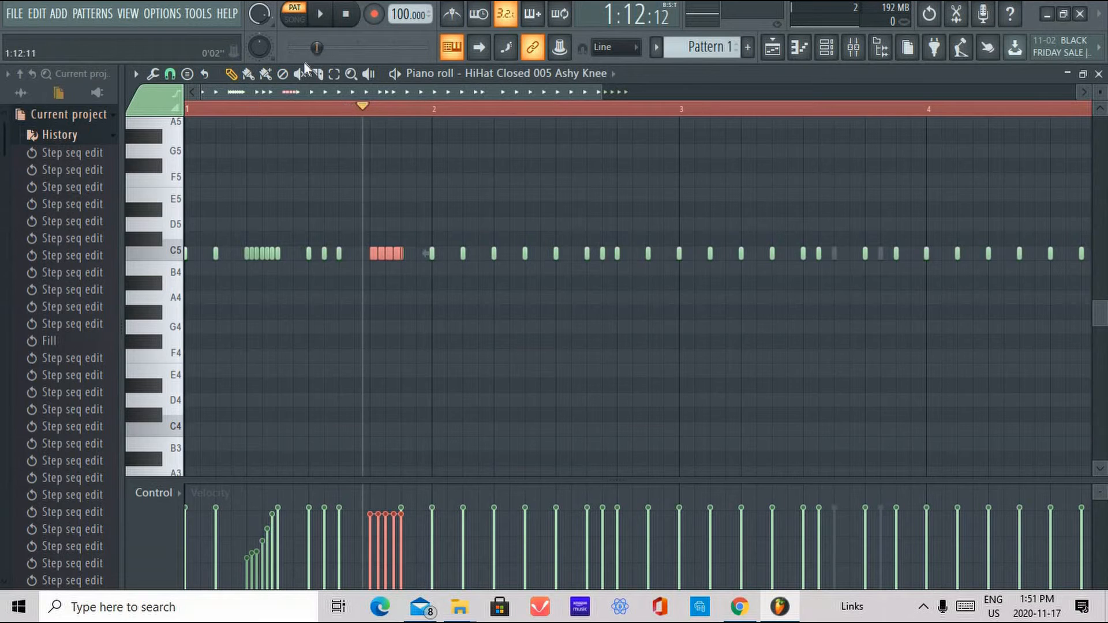
{"action": "left_click", "coordinate": [323, 17]}
{"action": "left_click", "coordinate": [323, 16]}
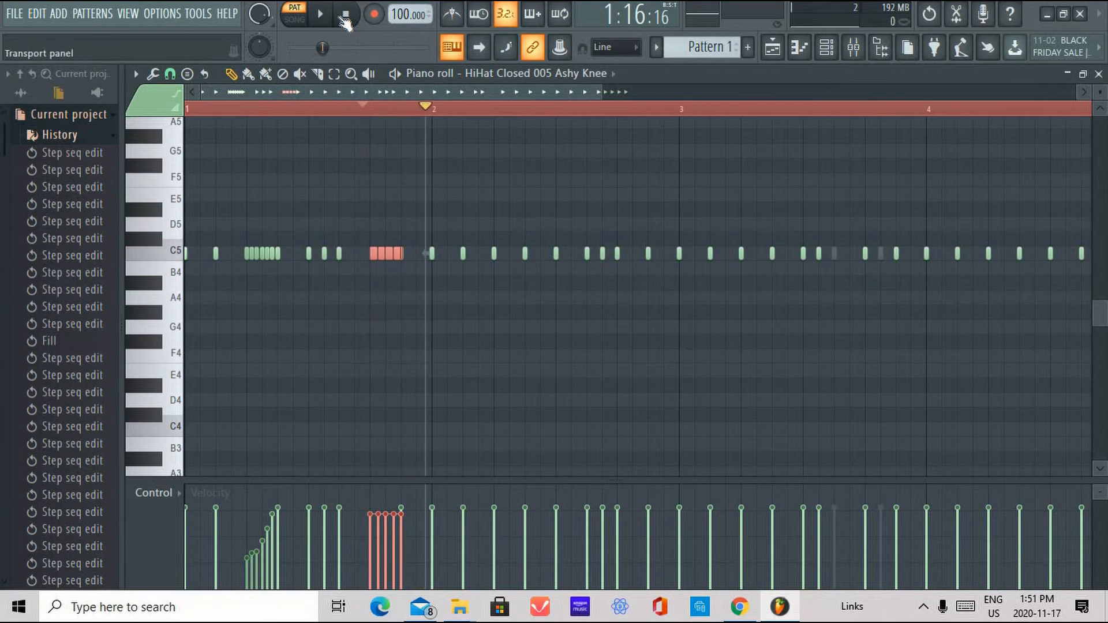
{"action": "left_click", "coordinate": [345, 14]}
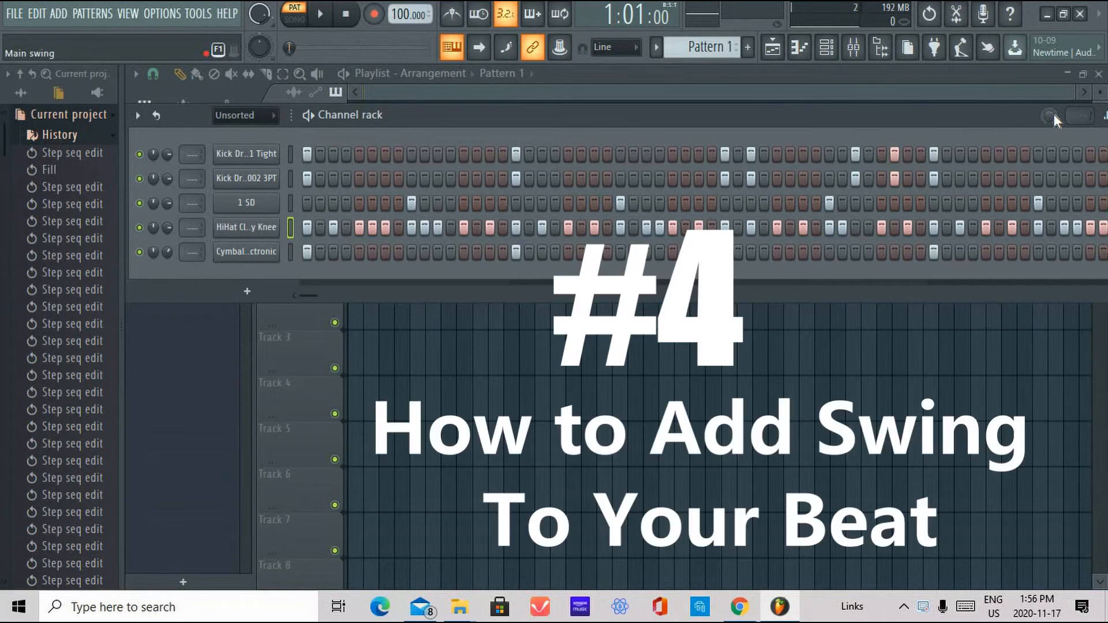
Move the Channel rack window so its main swing knob and all pattern steps are in view
{"action": "left_click_drag", "start_coordinate": [854, 119], "coordinate": [833, 120]}
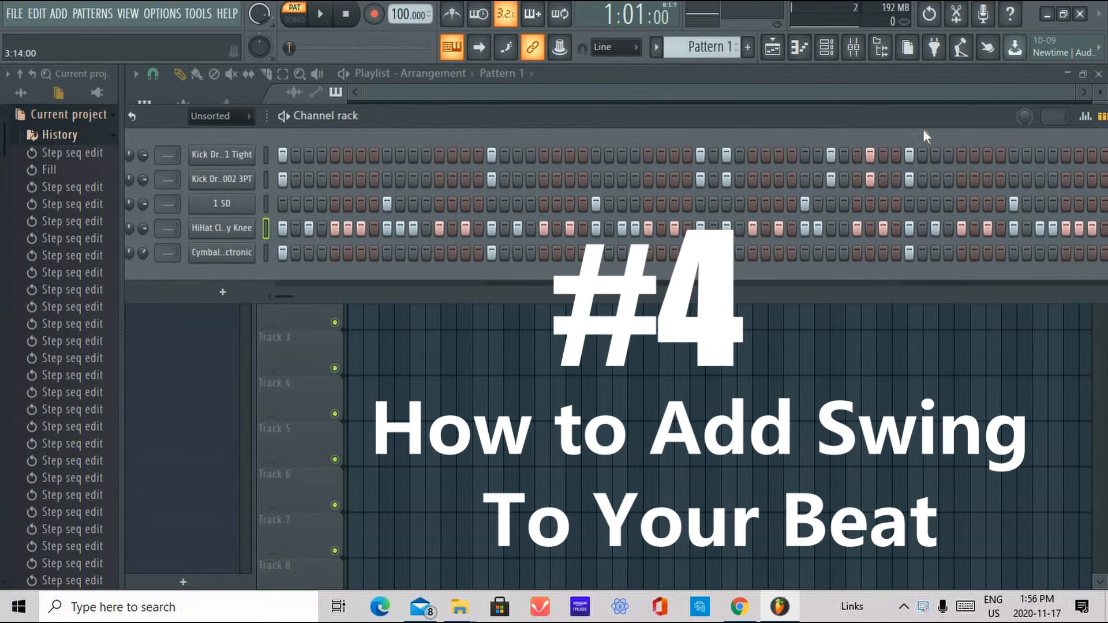
{"action": "left_click_drag", "start_coordinate": [902, 132], "coordinate": [904, 135]}
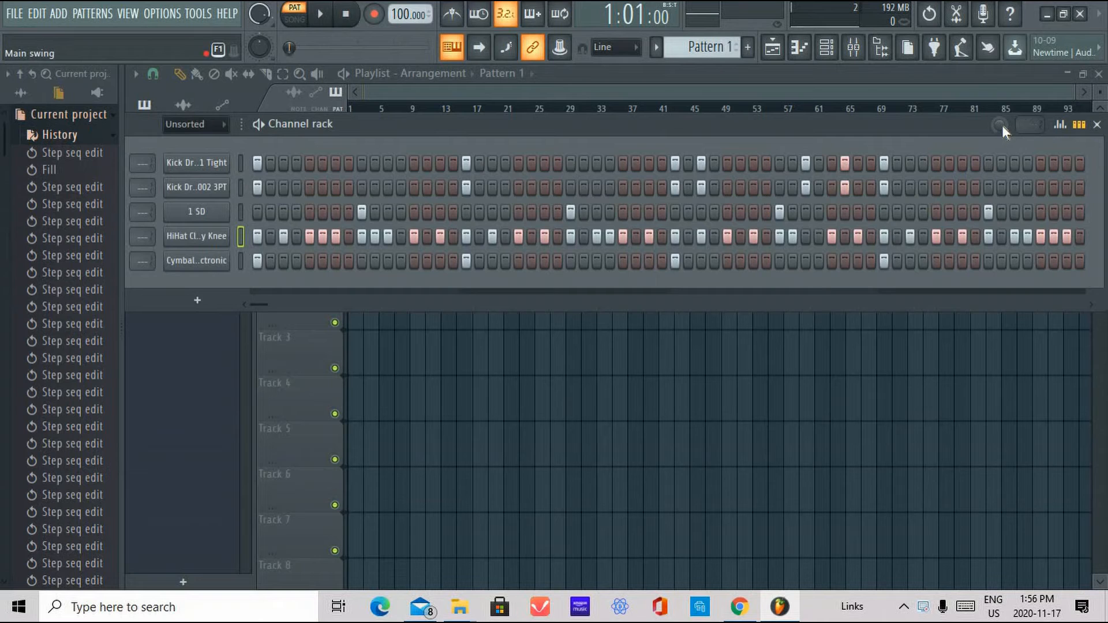
{"action": "left_click_drag", "start_coordinate": [259, 46], "coordinate": [259, 44]}
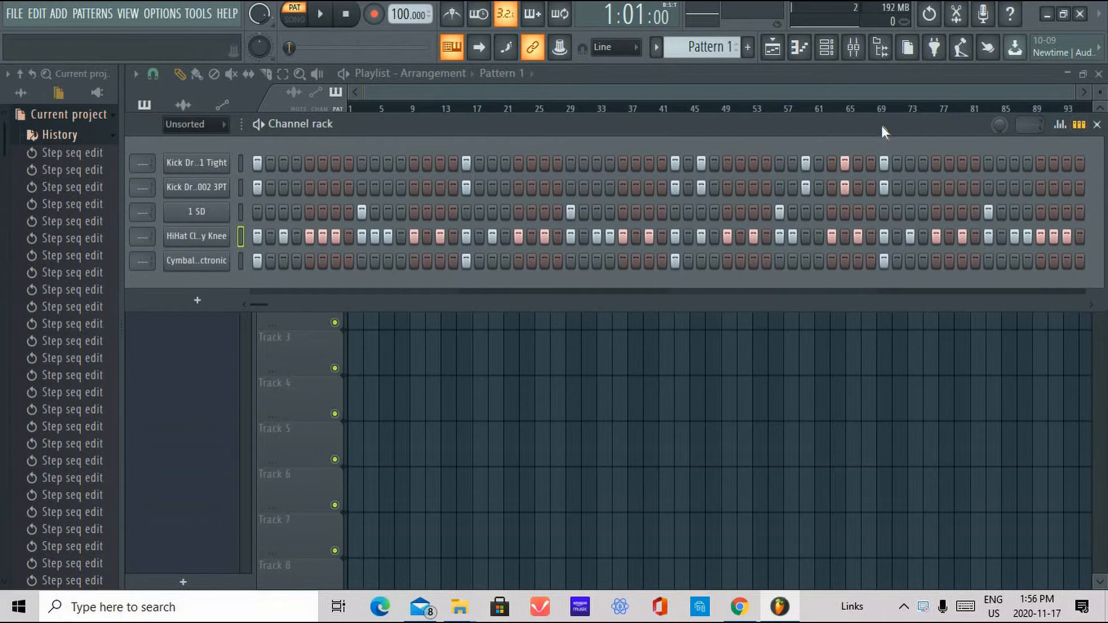
{"action": "left_click_drag", "start_coordinate": [881, 126], "coordinate": [866, 106]}
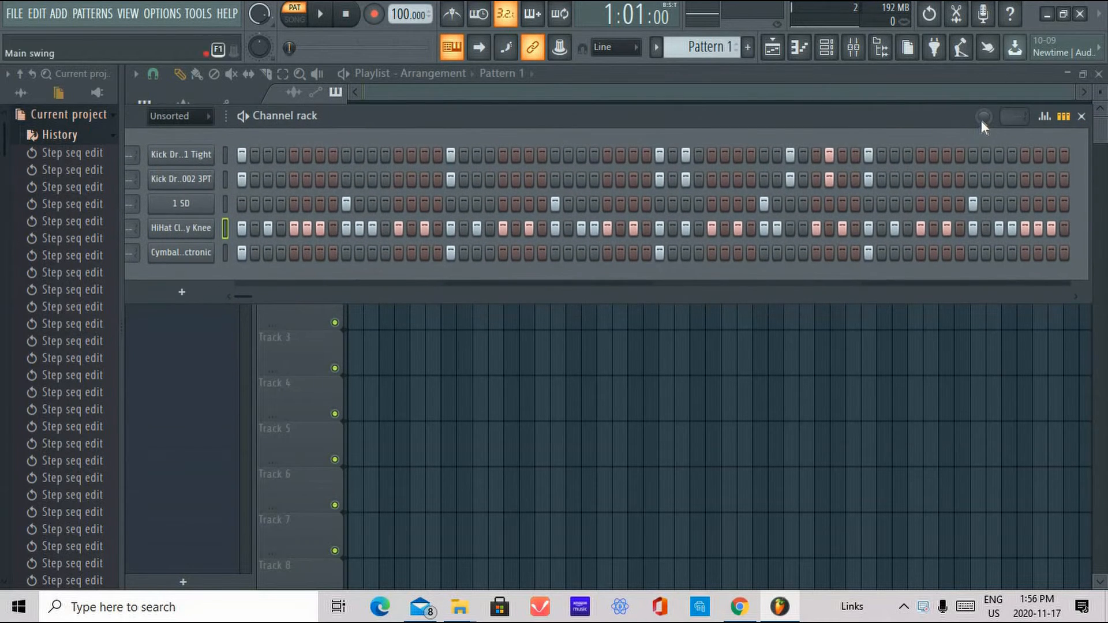
Turn up the main swing in the Channel rack and play the drum pattern from bar 1
{"action": "left_click_drag", "start_coordinate": [984, 117], "coordinate": [984, 105]}
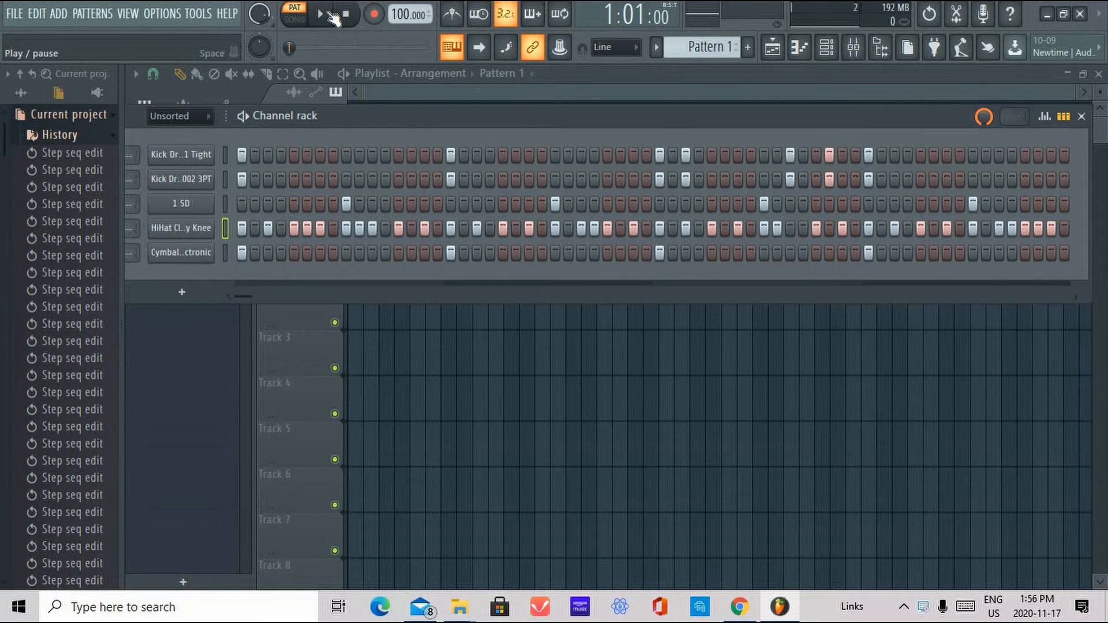
{"action": "left_click", "coordinate": [331, 18]}
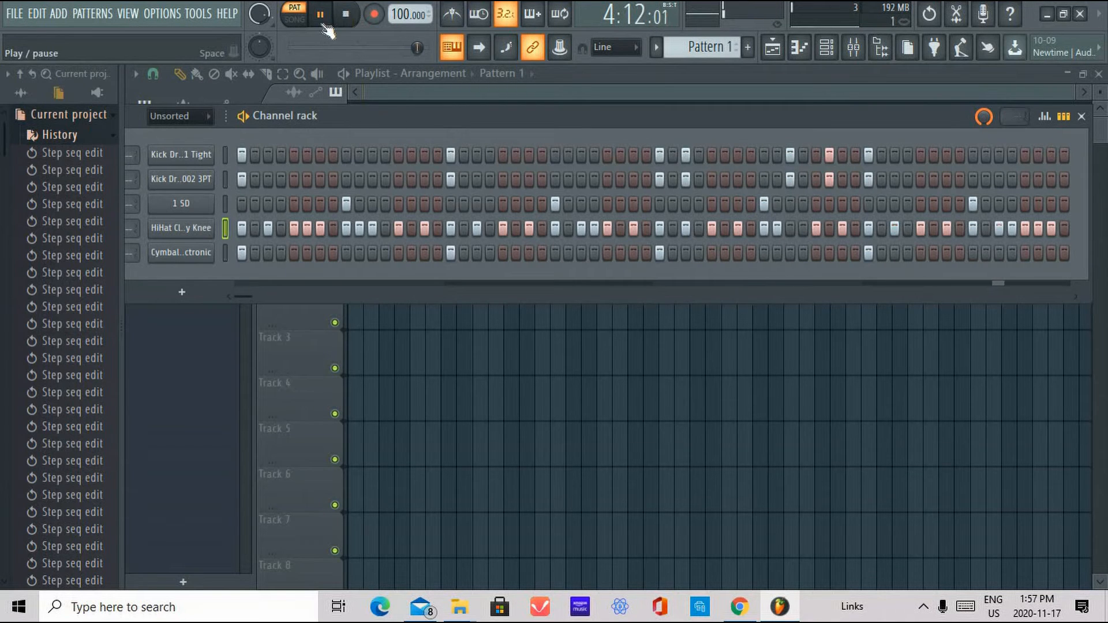
Restart the drum pattern from bar 1 and skip playback ahead to listen to the current swing amount
{"action": "left_click", "coordinate": [320, 15]}
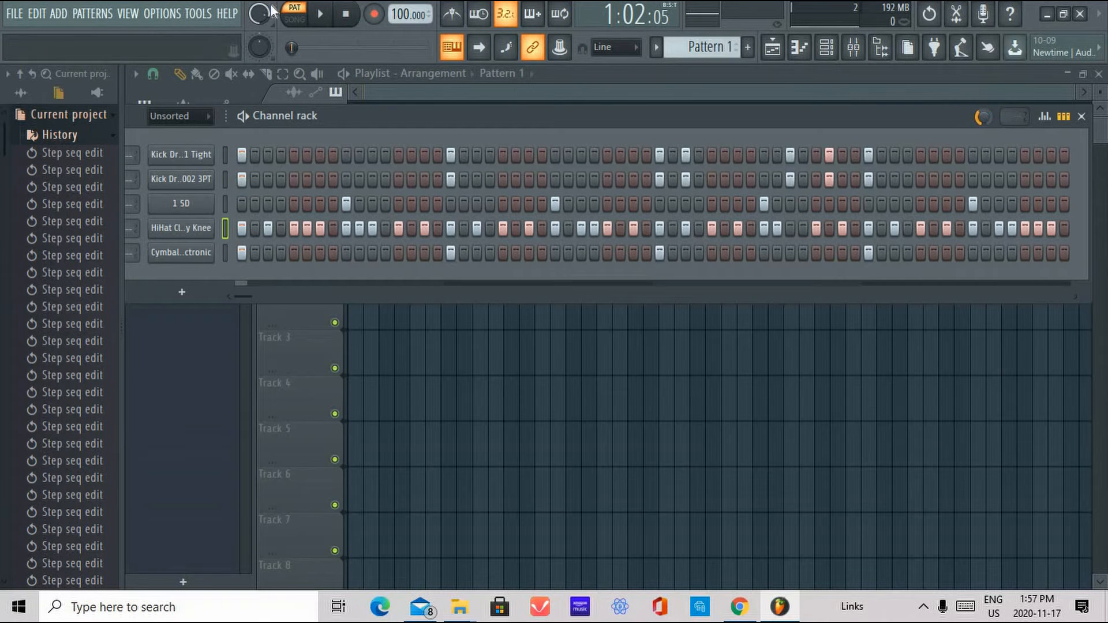
{"action": "left_click", "coordinate": [323, 19]}
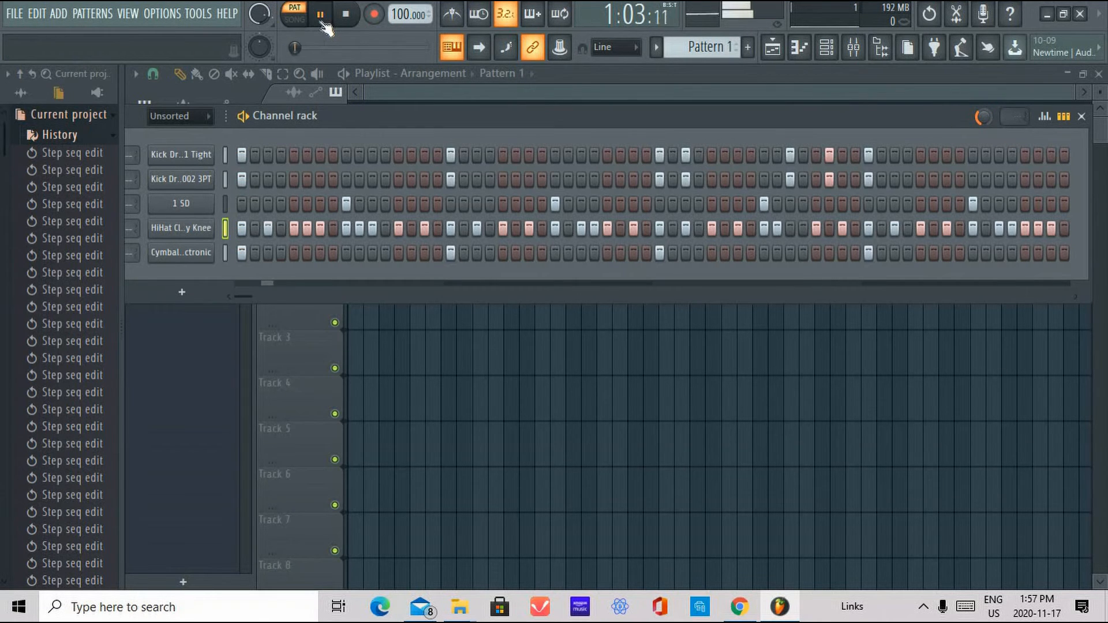
{"action": "left_click_drag", "start_coordinate": [301, 47], "coordinate": [345, 48]}
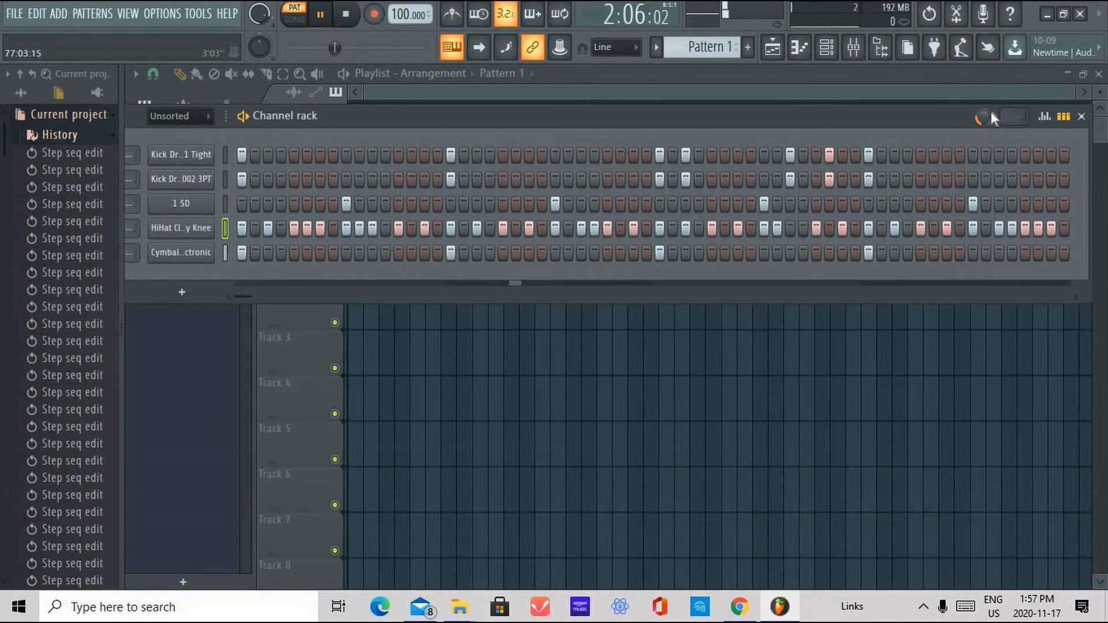
Add two kick hits on steps 50 and 51 to both the Kick Drum 001 Tight and Kick Drum 002 3PT channels
{"action": "left_click", "coordinate": [881, 155]}
{"action": "left_click", "coordinate": [881, 180]}
{"action": "left_click", "coordinate": [894, 156]}
{"action": "left_click", "coordinate": [894, 179]}
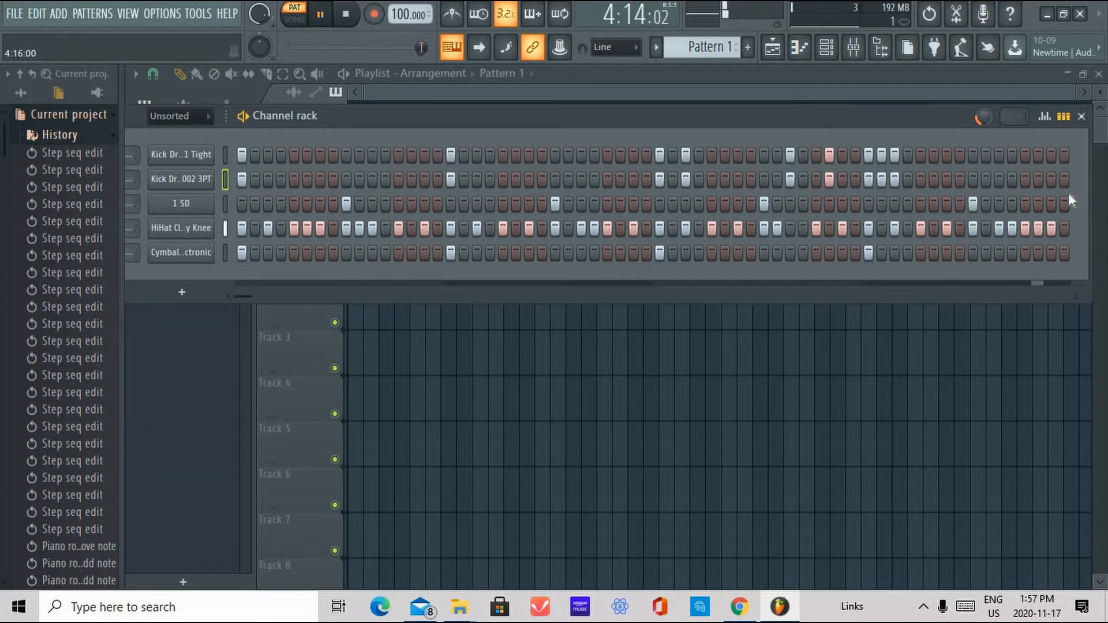
Replay the last part of the pattern to compare the added kick hits at different main swing amounts
{"action": "left_click", "coordinate": [385, 48]}
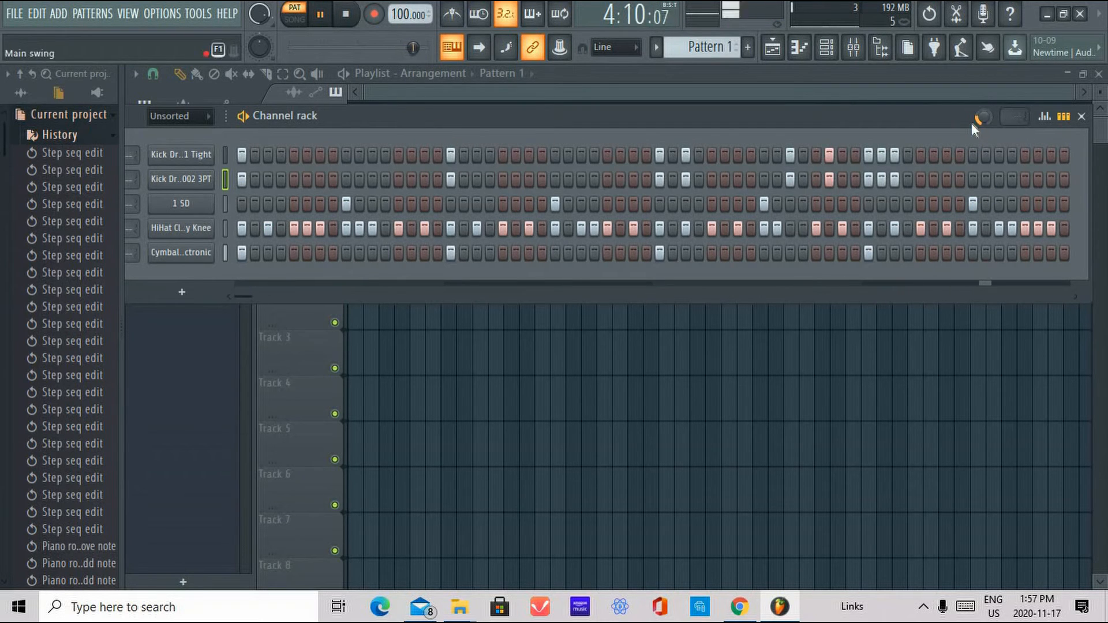
{"action": "right_click", "coordinate": [398, 50]}
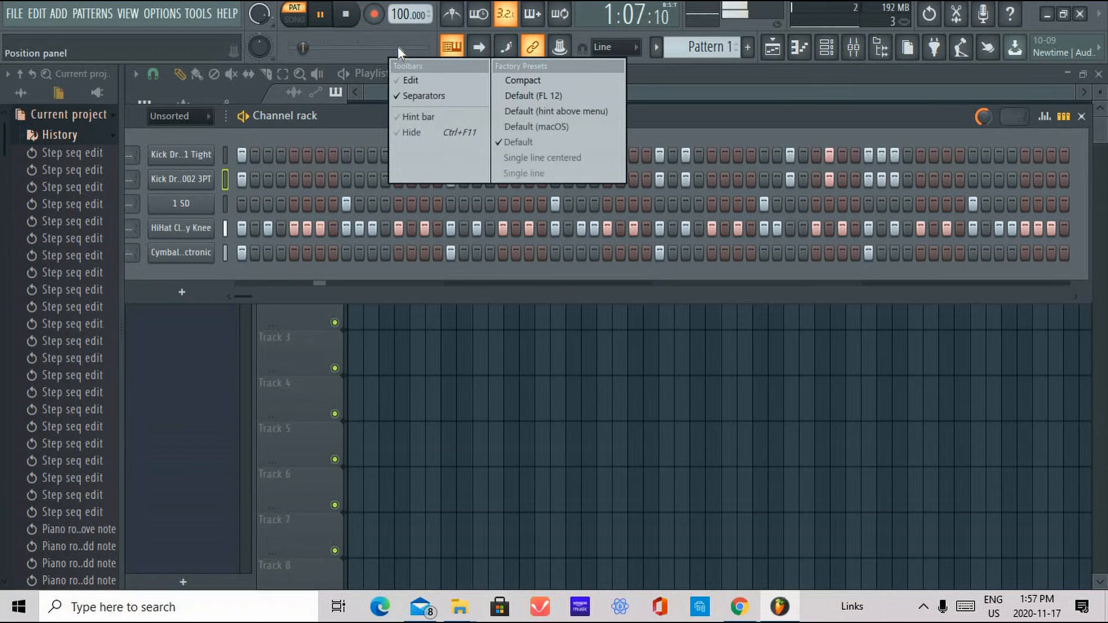
{"action": "left_click", "coordinate": [399, 50]}
{"action": "left_click", "coordinate": [378, 48]}
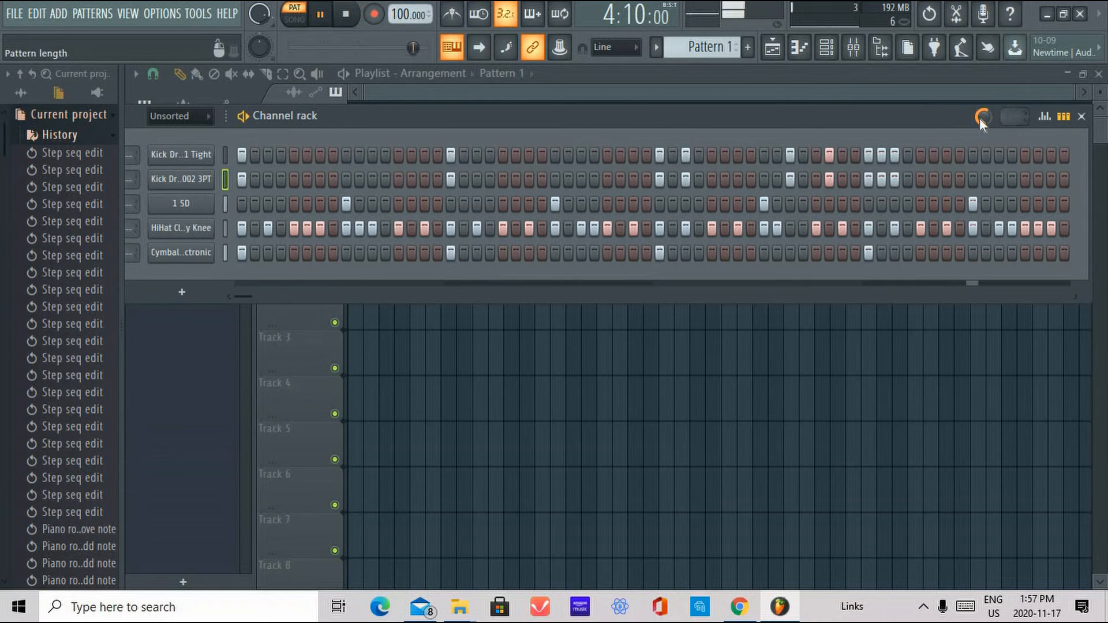
Open the Kick Drum 001 Tight channel settings and show the swing mix among its miscellaneous functions
{"action": "left_click", "coordinate": [199, 156]}
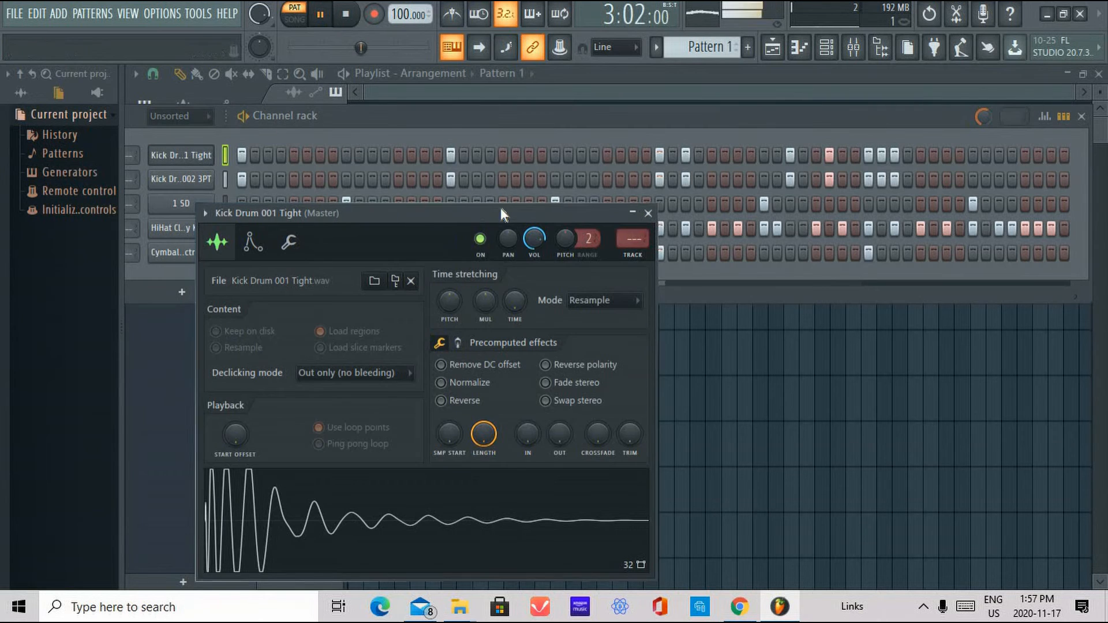
{"action": "left_click_drag", "start_coordinate": [512, 209], "coordinate": [562, 93]}
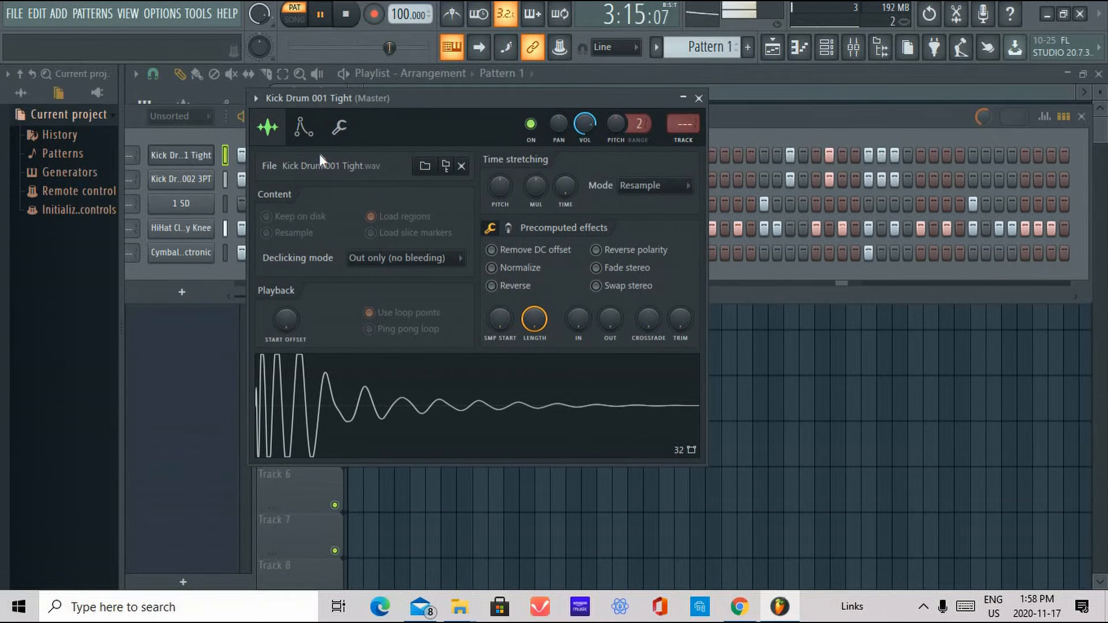
{"action": "left_click", "coordinate": [341, 130]}
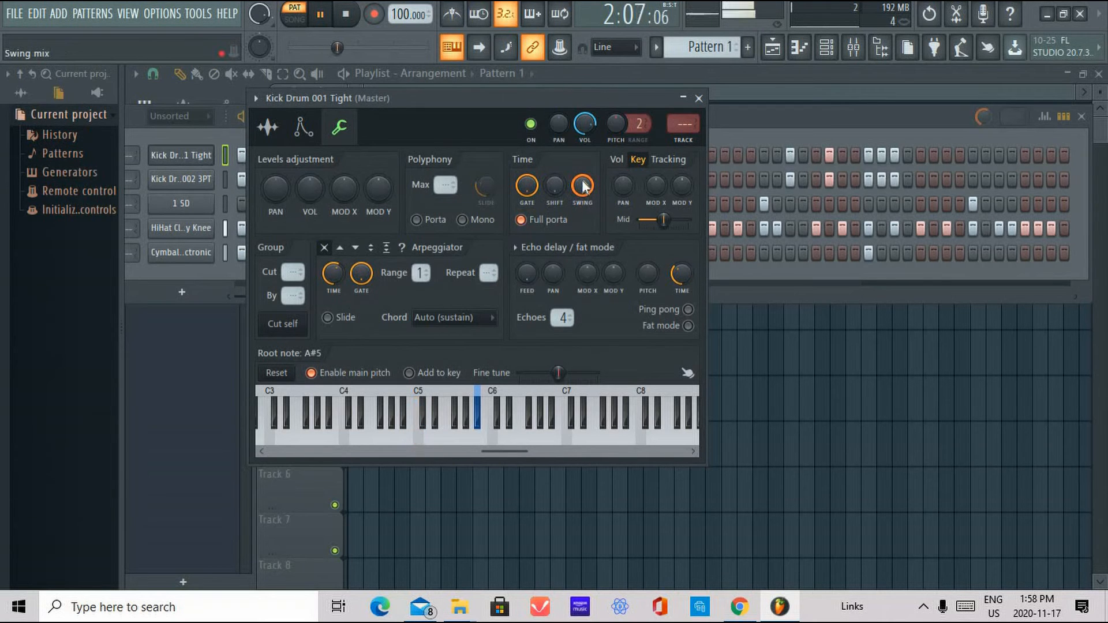
Turn the Kick Drum 002 3PT channel's swing mix down to 0% and listen to the end of the pattern
{"action": "left_click", "coordinate": [185, 179]}
{"action": "left_click", "coordinate": [188, 182]}
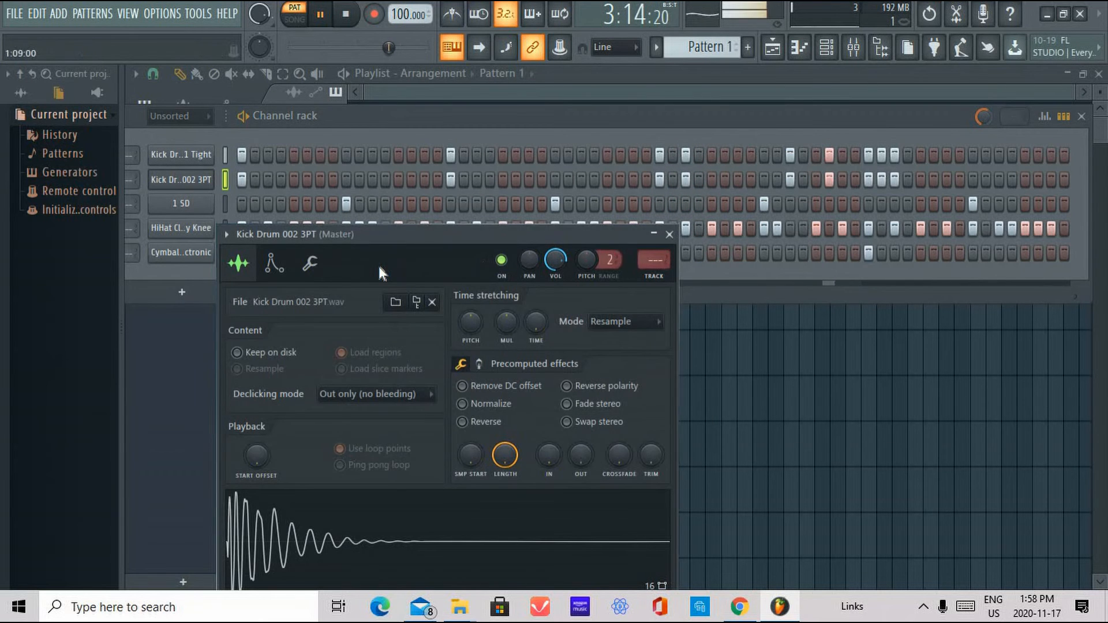
{"action": "left_click", "coordinate": [309, 263]}
{"action": "left_click_drag", "start_coordinate": [555, 321], "coordinate": [555, 403]}
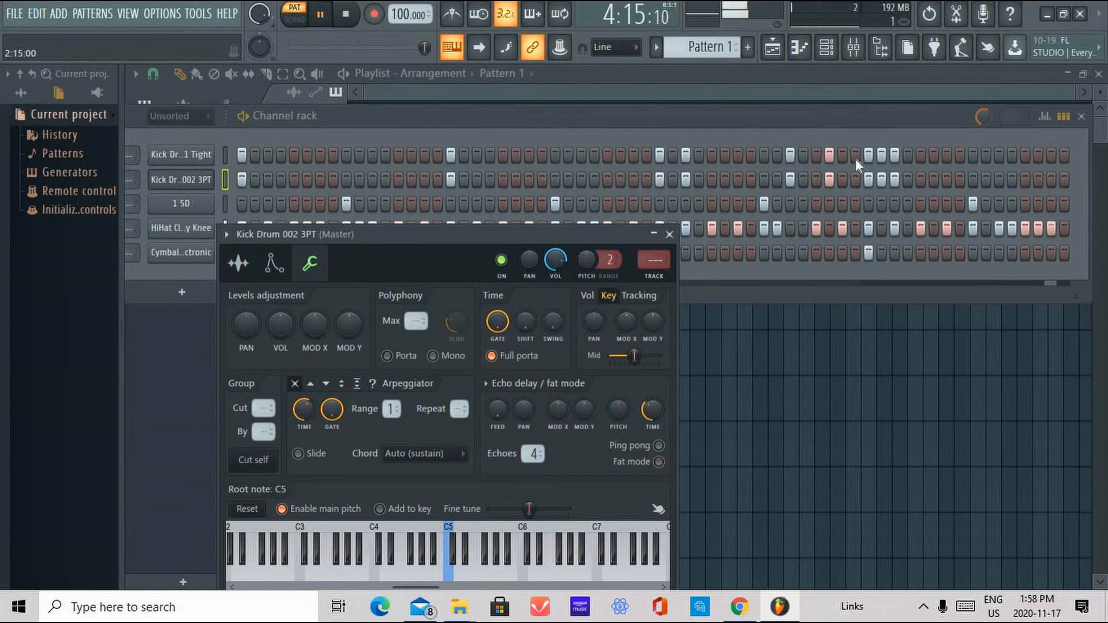
{"action": "left_click", "coordinate": [375, 47]}
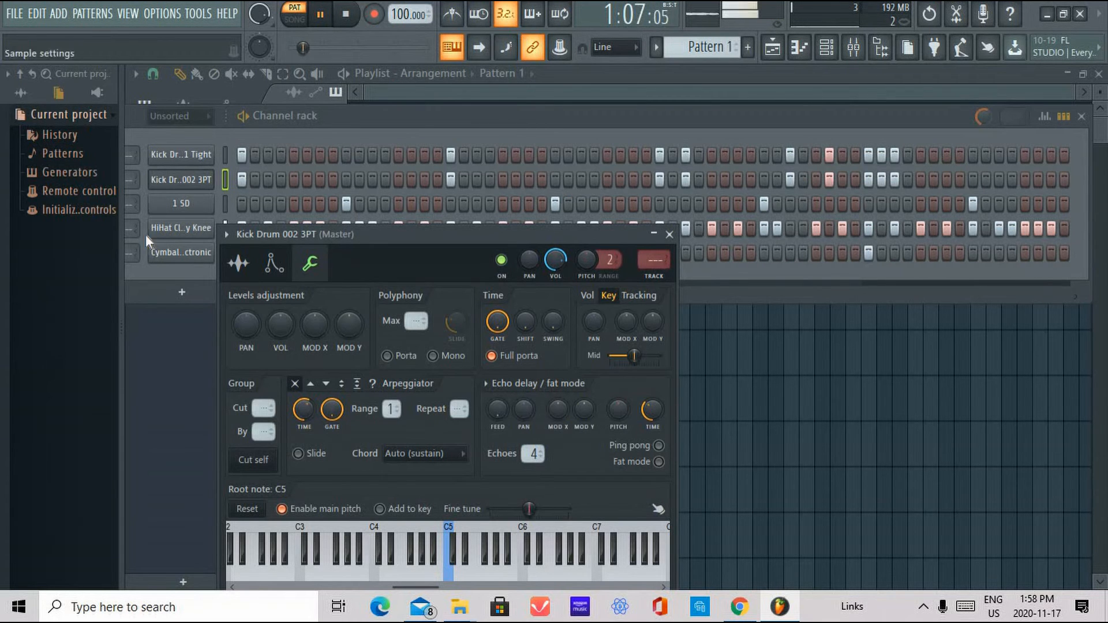
{"action": "left_click_drag", "start_coordinate": [510, 233], "coordinate": [631, 150]}
{"action": "left_click", "coordinate": [319, 14]}
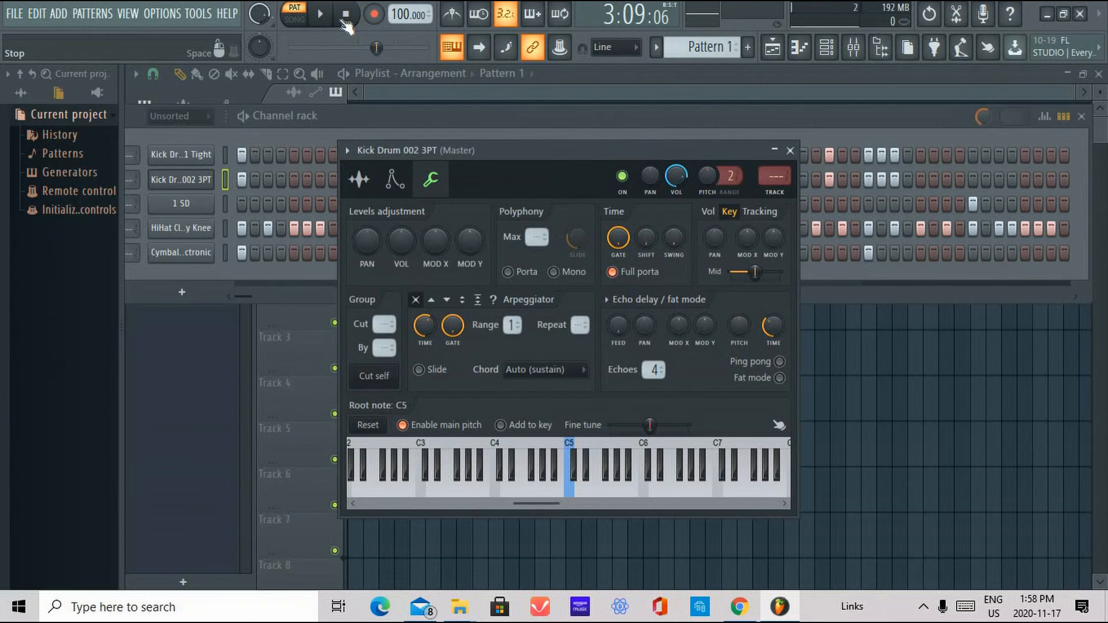
Revisit the swing mix in the Kick Drum 002 3PT channel's miscellaneous functions, and close the channel window
{"action": "left_click", "coordinate": [960, 115]}
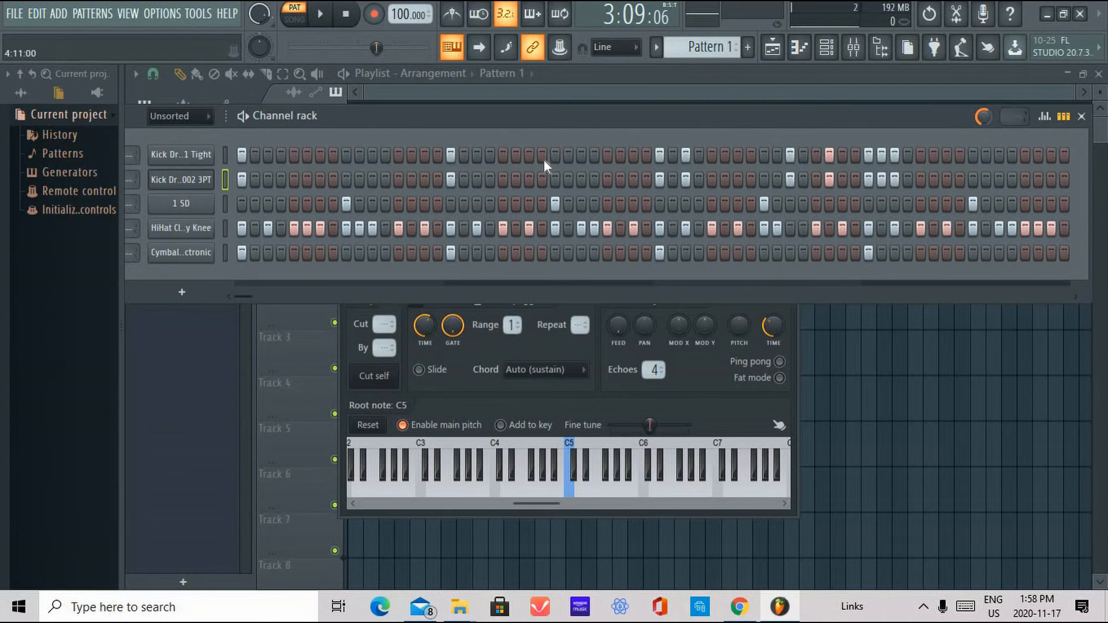
{"action": "left_click", "coordinate": [200, 182]}
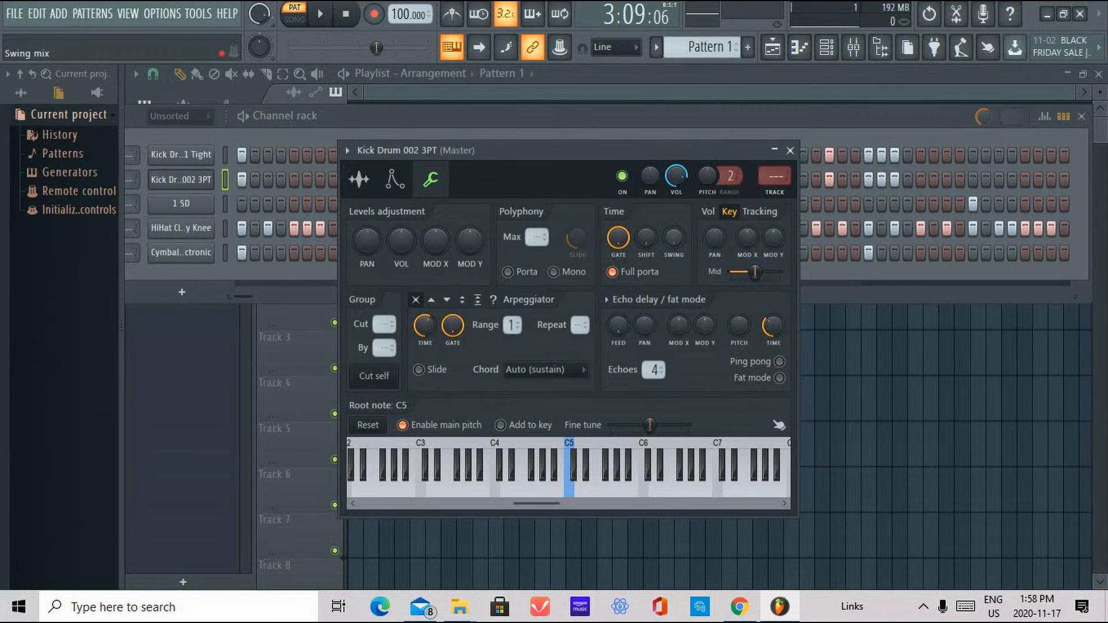
{"action": "left_click", "coordinate": [359, 179]}
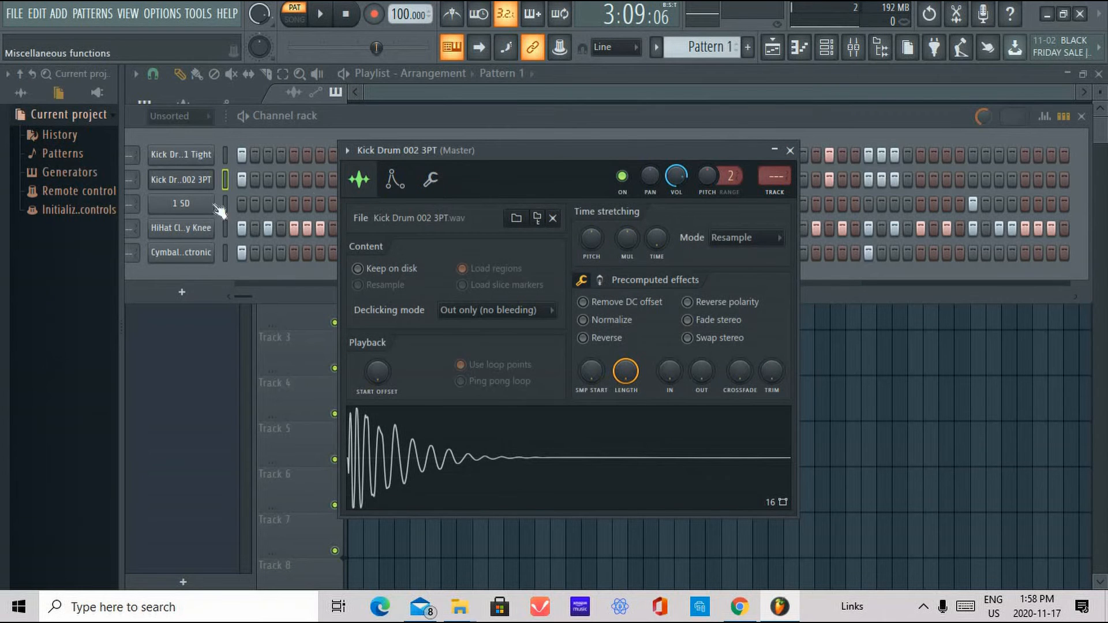
{"action": "left_click", "coordinate": [208, 180]}
{"action": "left_click", "coordinate": [208, 180]}
{"action": "left_click", "coordinate": [444, 181]}
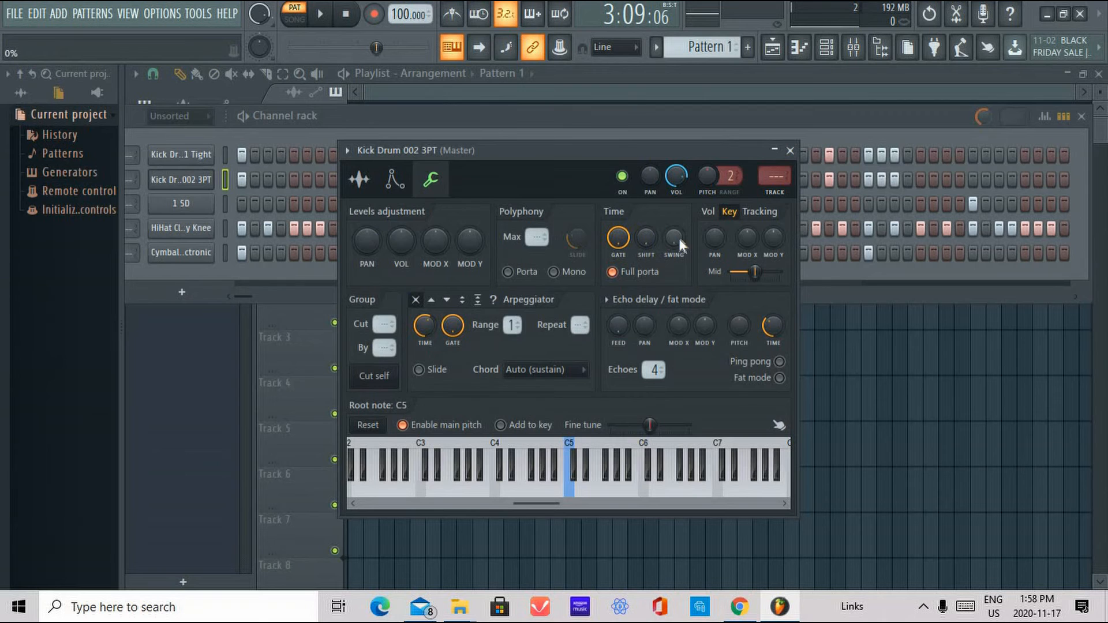
{"action": "left_click", "coordinate": [789, 150]}
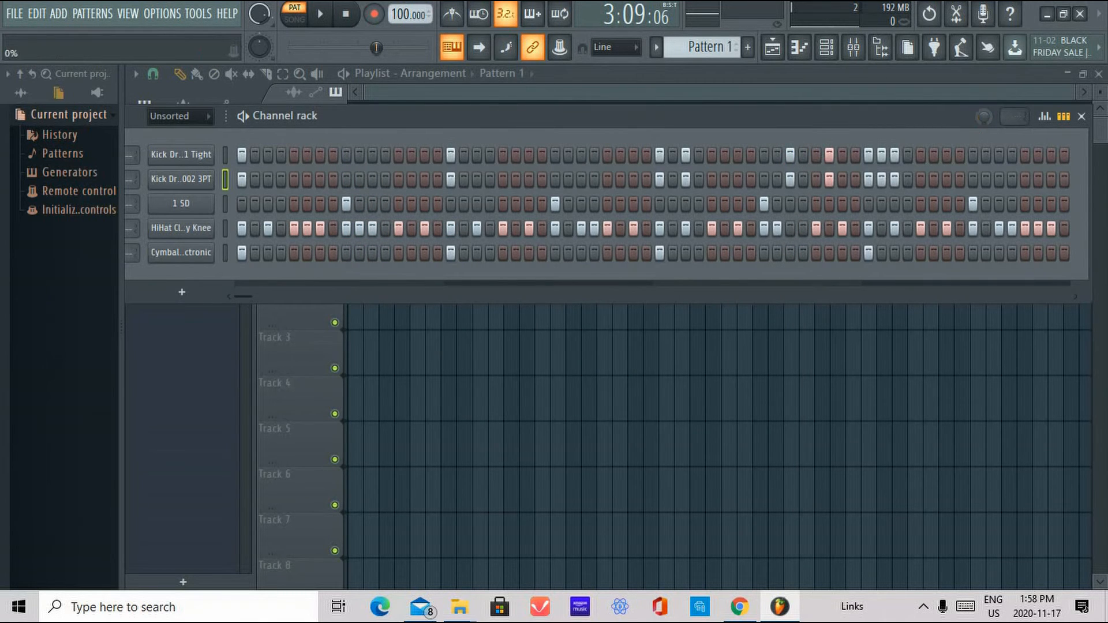
Turn up the main swing during playback, and reduce the swing mix of the HiHat Closed 005 Ashy Knee channel
{"action": "left_click", "coordinate": [320, 14]}
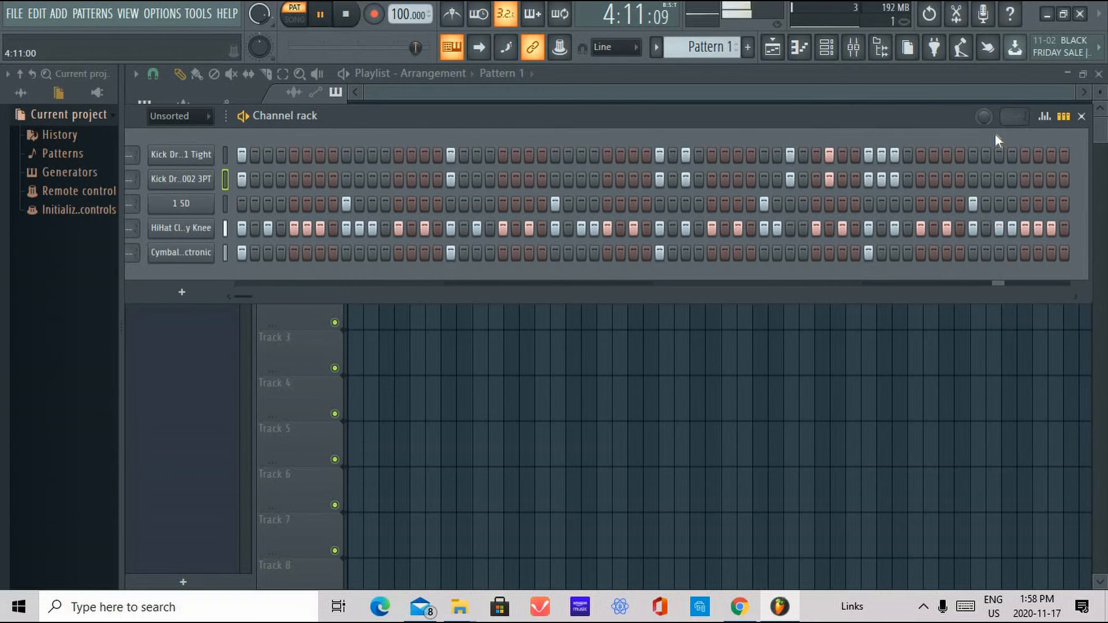
{"action": "left_click_drag", "start_coordinate": [983, 118], "coordinate": [983, 78]}
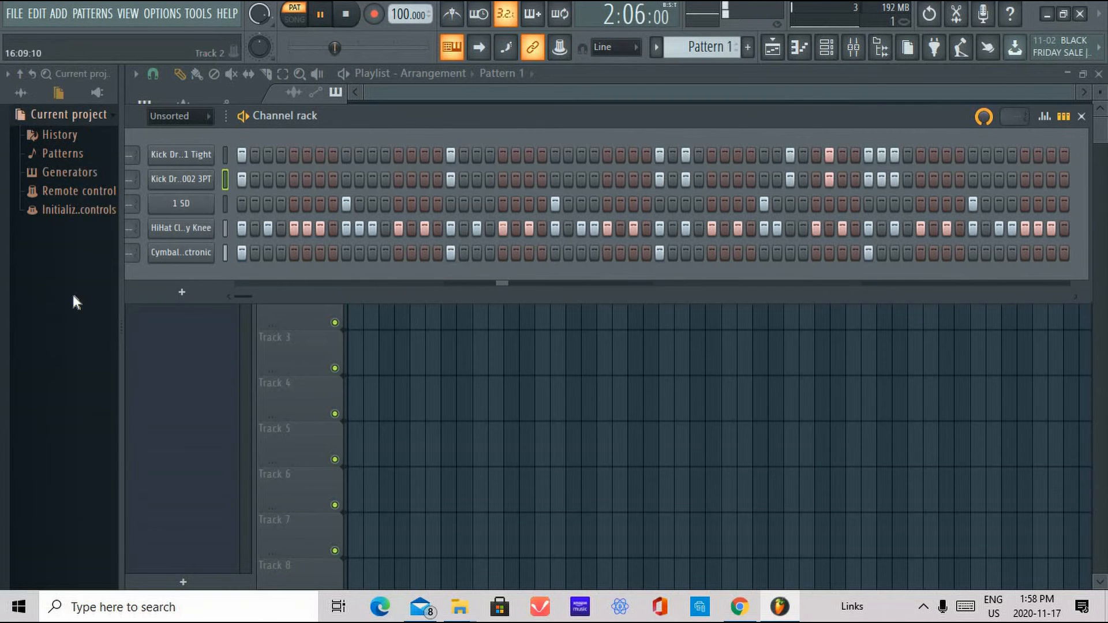
{"action": "left_click", "coordinate": [201, 230]}
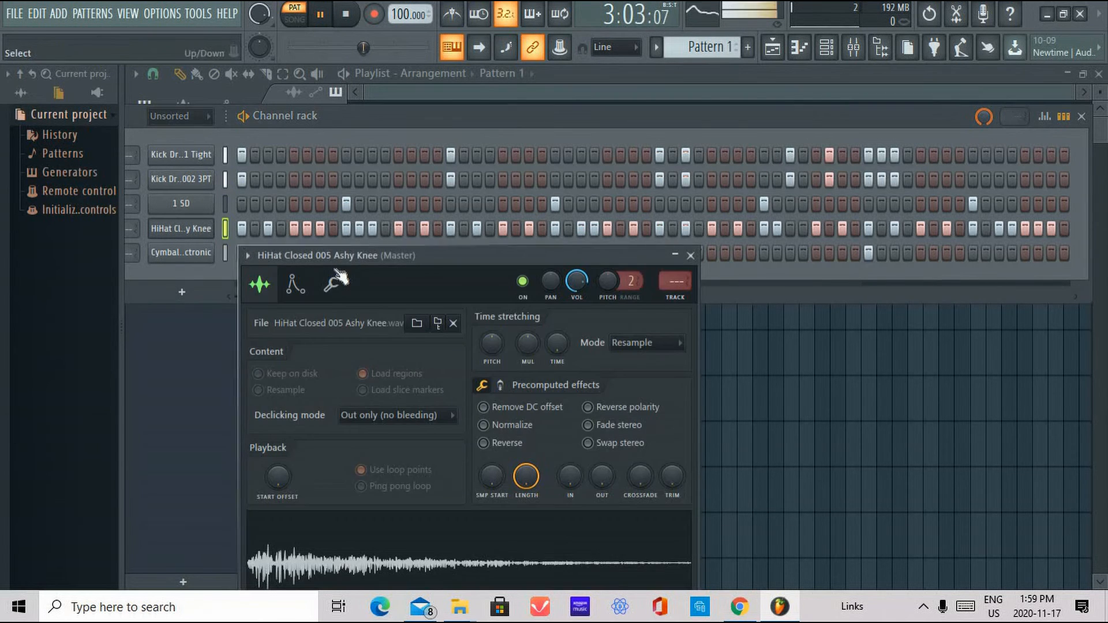
{"action": "left_click", "coordinate": [331, 284]}
{"action": "mouse_move", "coordinate": [584, 335]}
{"action": "left_mouse_down"}
{"action": "mouse_move", "coordinate": [584, 355]}
{"action": "mouse_move", "coordinate": [583, 335]}
{"action": "left_mouse_up"}
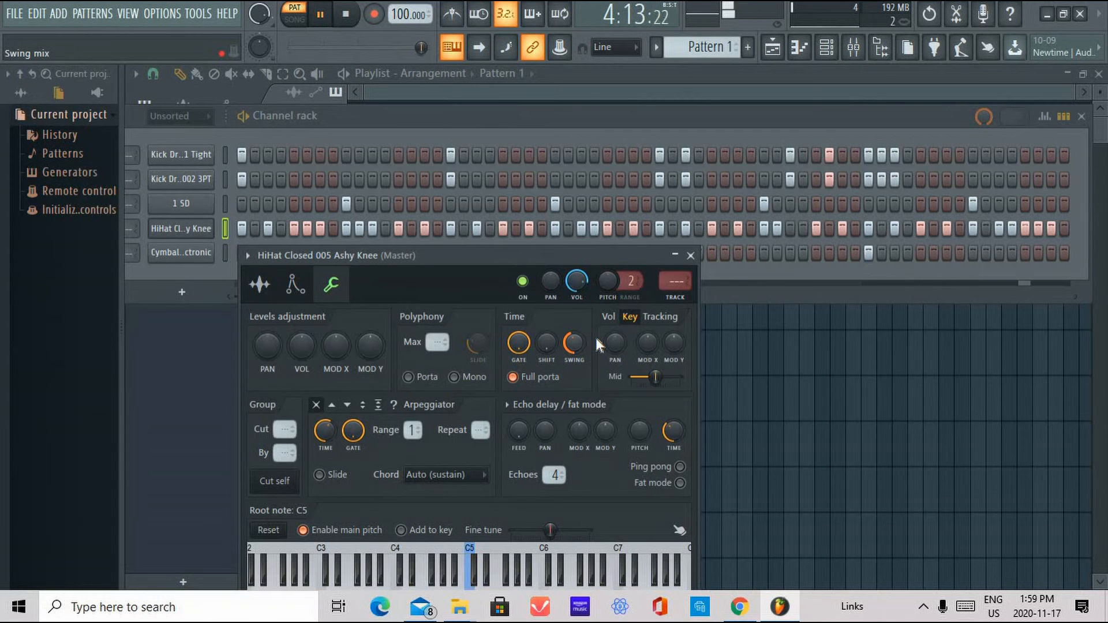
{"action": "mouse_move", "coordinate": [583, 334]}
{"action": "left_mouse_down"}
{"action": "mouse_move", "coordinate": [580, 349]}
{"action": "mouse_move", "coordinate": [579, 335]}
{"action": "left_mouse_up"}
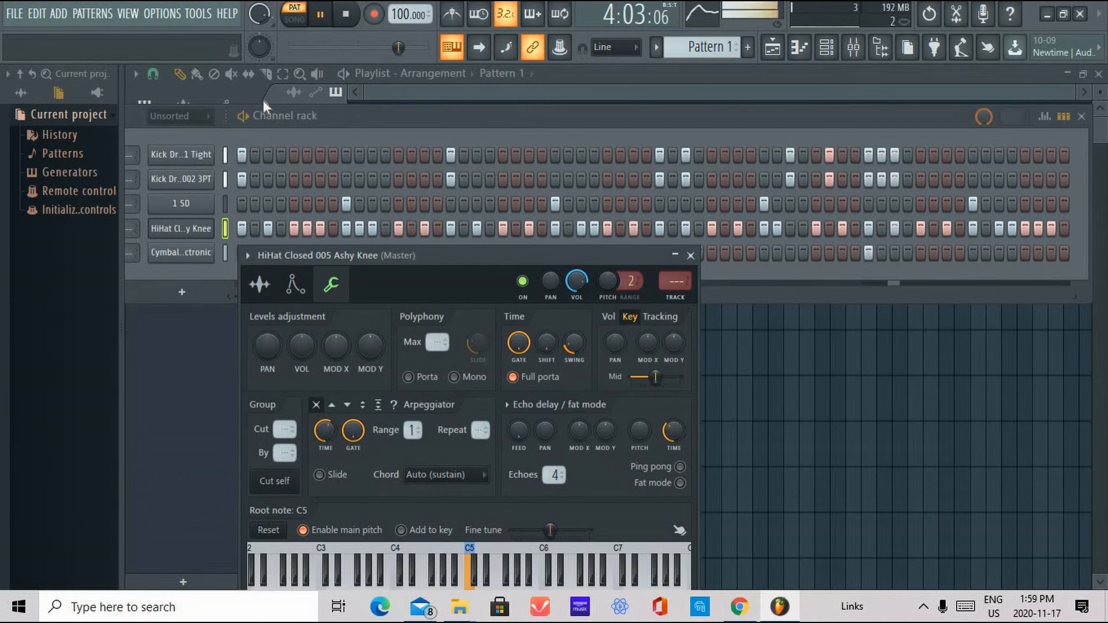
{"action": "left_click", "coordinate": [346, 17]}
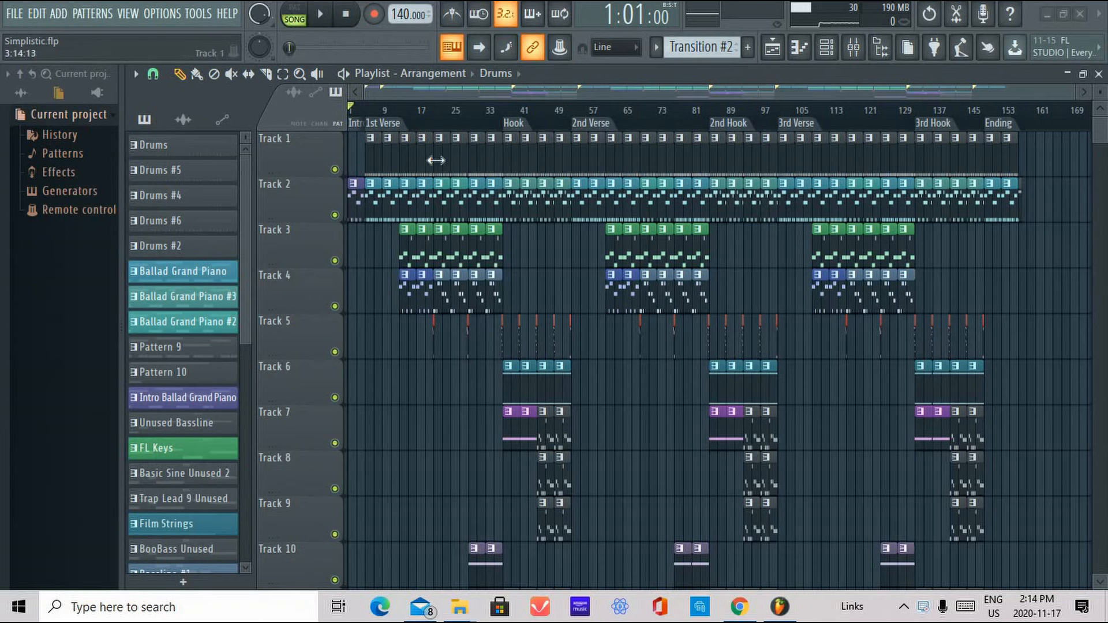
Begin consolidating playlist Track 1 of the Simplistic.flp project from the track start
{"action": "right_click", "coordinate": [326, 141]}
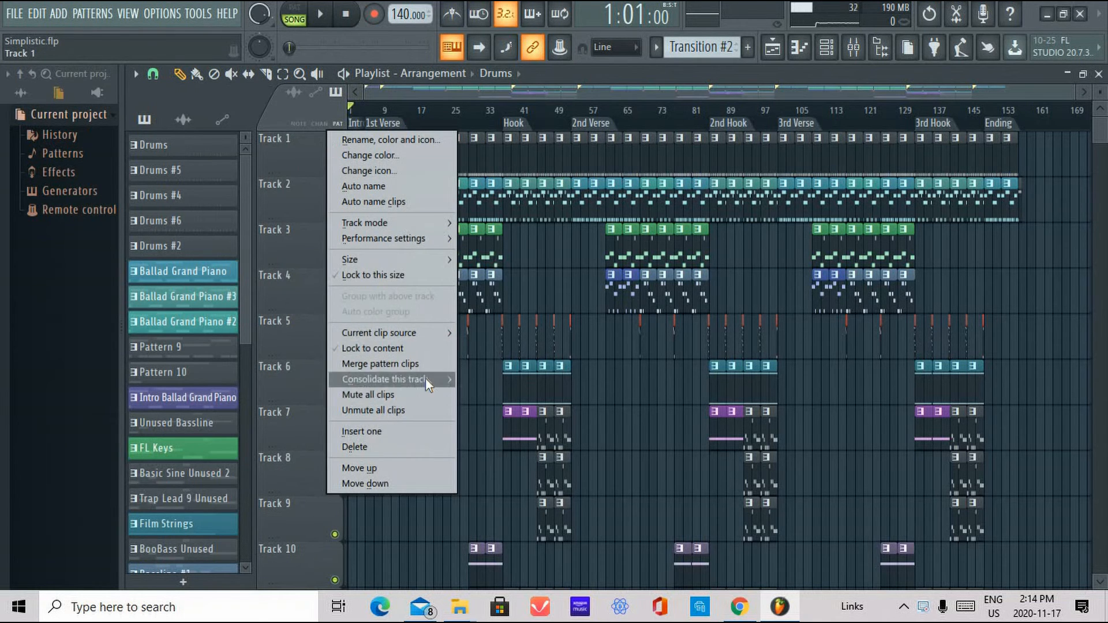
{"action": "mouse_move", "coordinate": [427, 379]}
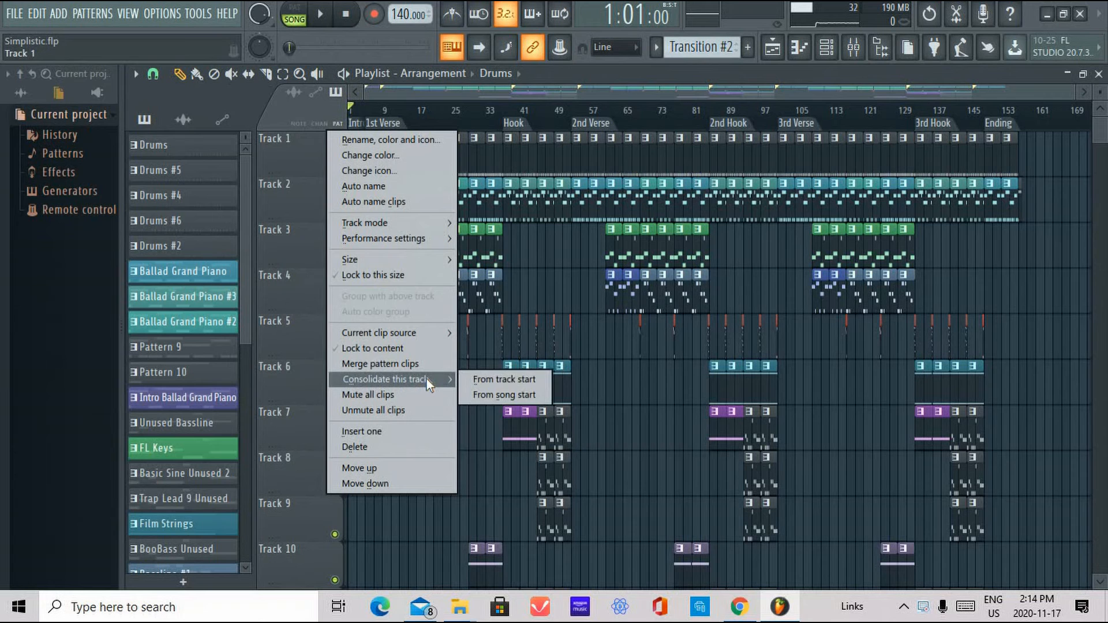
{"action": "left_click", "coordinate": [541, 382]}
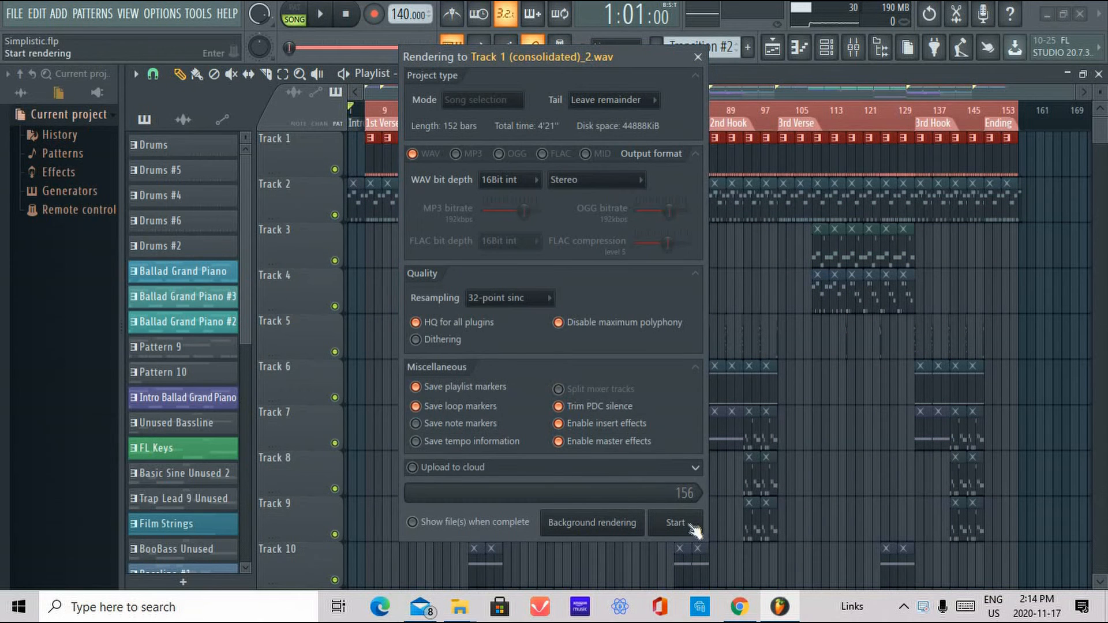
Try 24Bit int as the WAV bit depth for the render, and return it to 16Bit int
{"action": "left_click", "coordinate": [526, 179]}
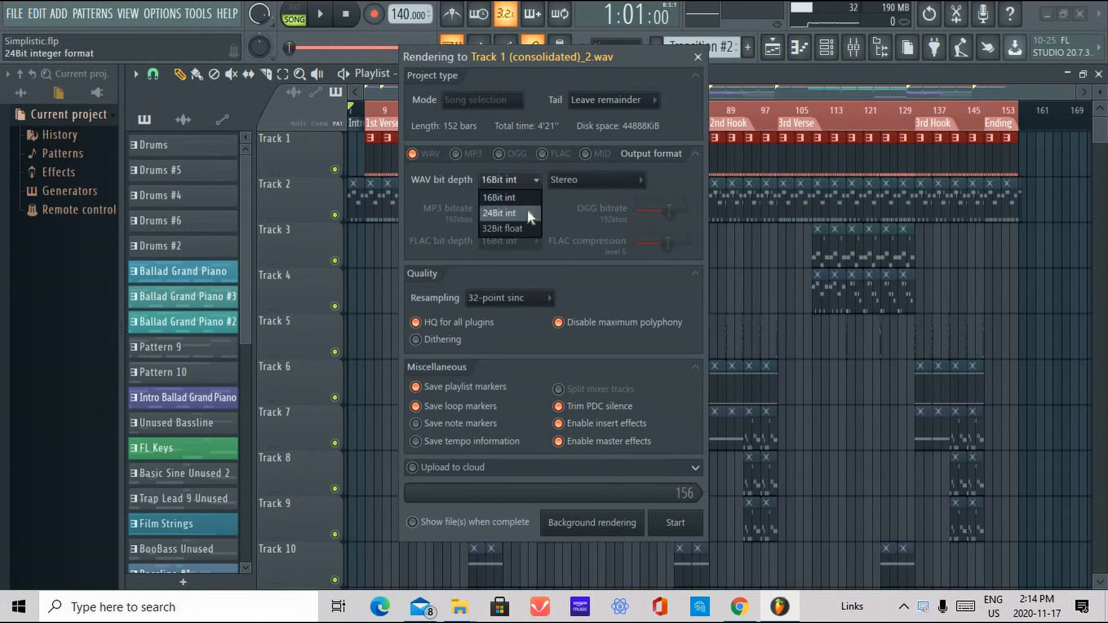
{"action": "left_click", "coordinate": [528, 211]}
{"action": "left_click", "coordinate": [528, 183]}
{"action": "left_click", "coordinate": [528, 211]}
{"action": "left_click", "coordinate": [527, 182]}
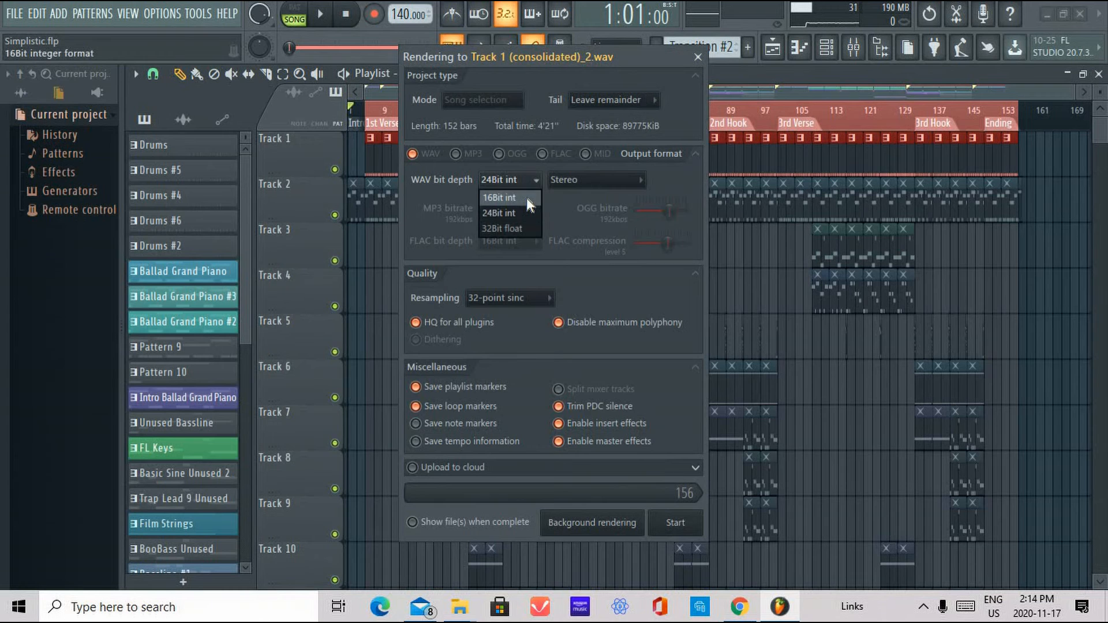
{"action": "left_click", "coordinate": [526, 199]}
Keep the render's channels set to Stereo and start rendering the consolidated Track 1 WAV
{"action": "left_click", "coordinate": [573, 185]}
{"action": "left_click", "coordinate": [611, 183]}
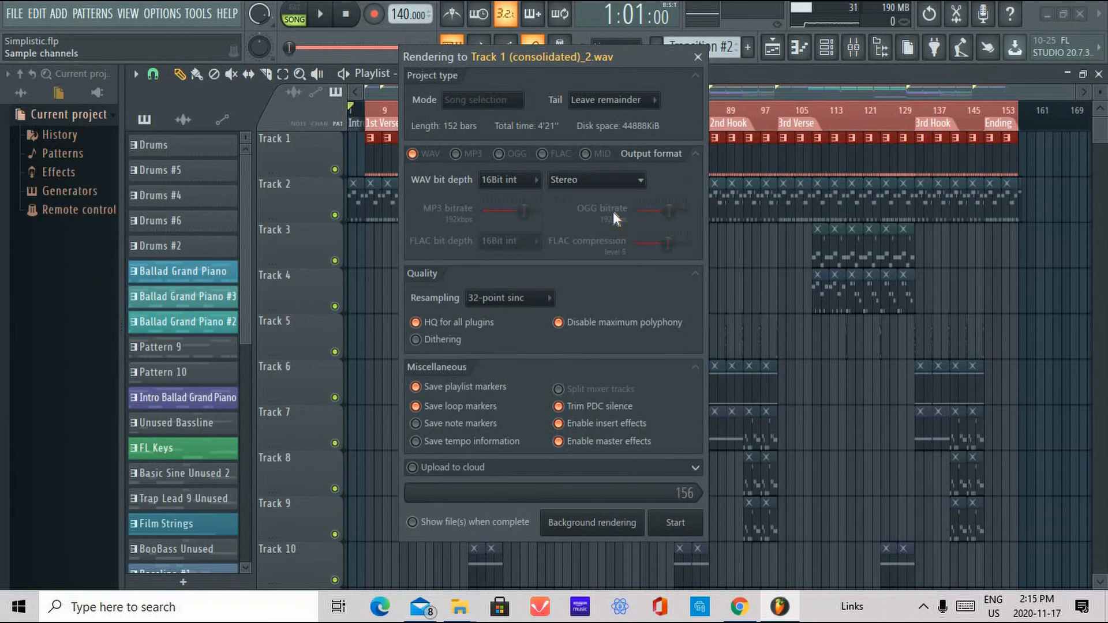
{"action": "left_click", "coordinate": [677, 522]}
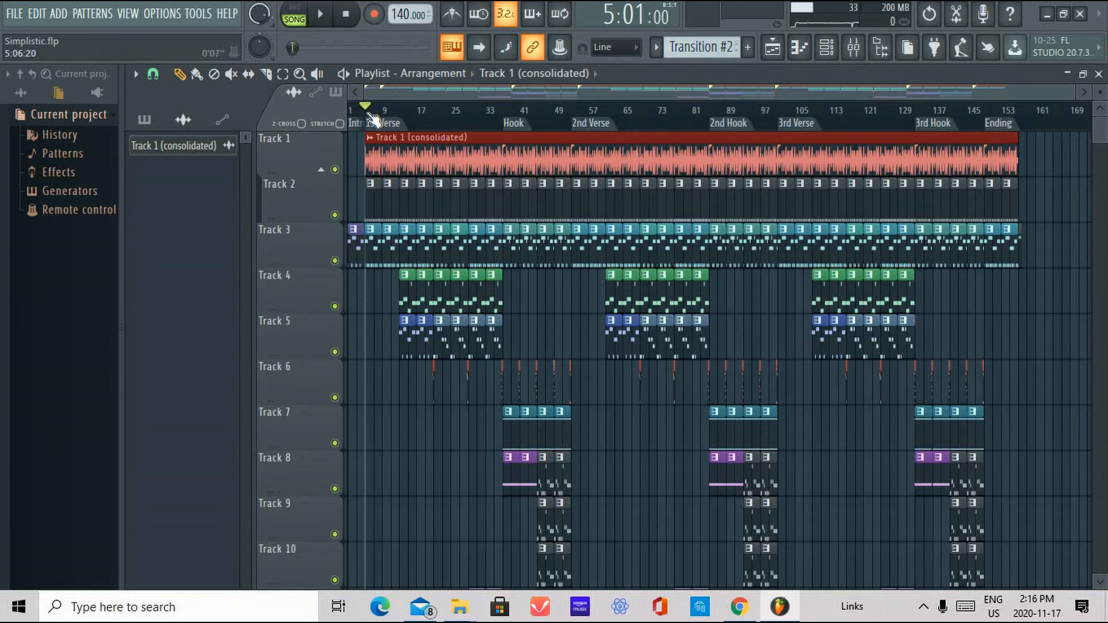
Examine the consolidated Track 1 audio clip against the original drum pattern clips below it
{"action": "scroll", "coordinate": [369, 115], "scroll_direction": "up", "scroll_amount": 6}
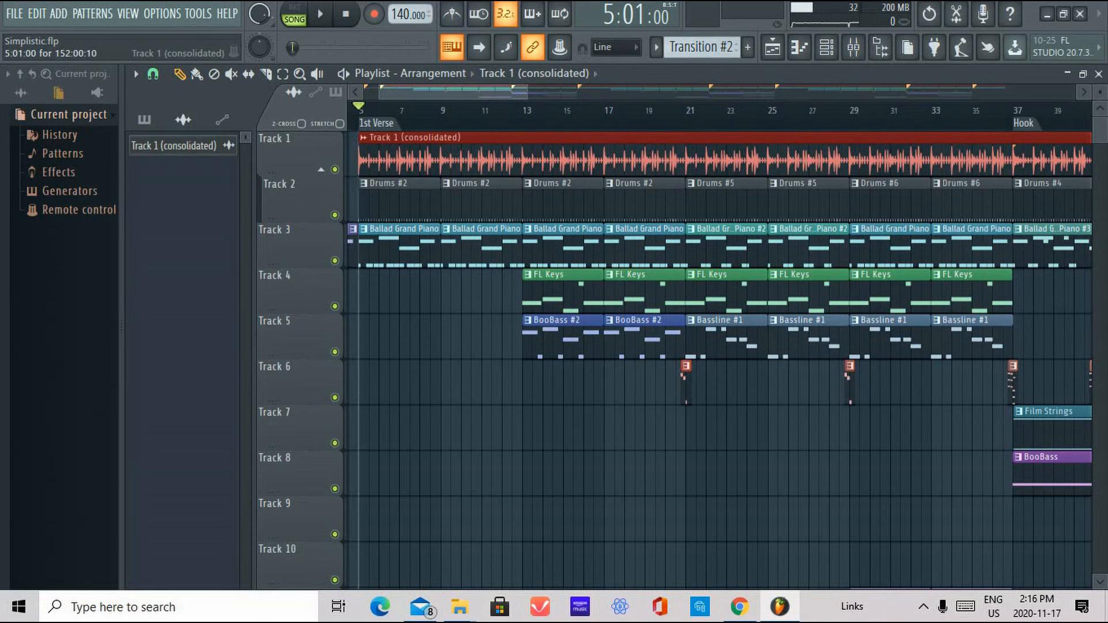
{"action": "scroll", "coordinate": [521, 128], "scroll_direction": "down", "scroll_amount": 3}
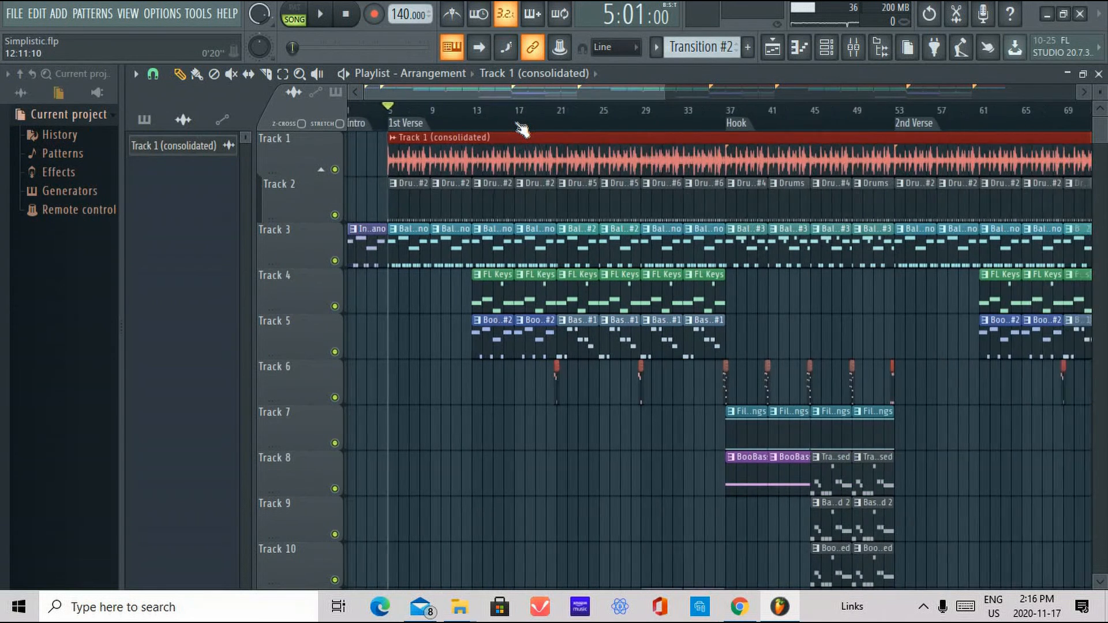
{"action": "scroll", "coordinate": [521, 128], "scroll_direction": "down", "scroll_amount": 4}
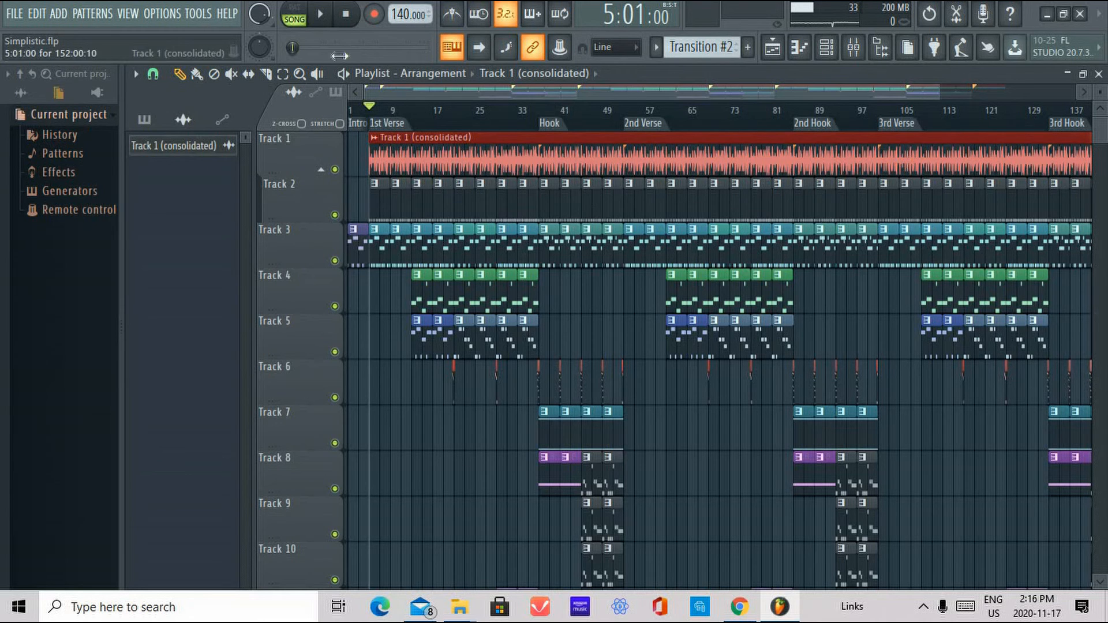
Audition the consolidated Track 1 audio from the 1st Verse, stop playback, and fold and unfold the tracks grouped beneath it
{"action": "left_click", "coordinate": [321, 15]}
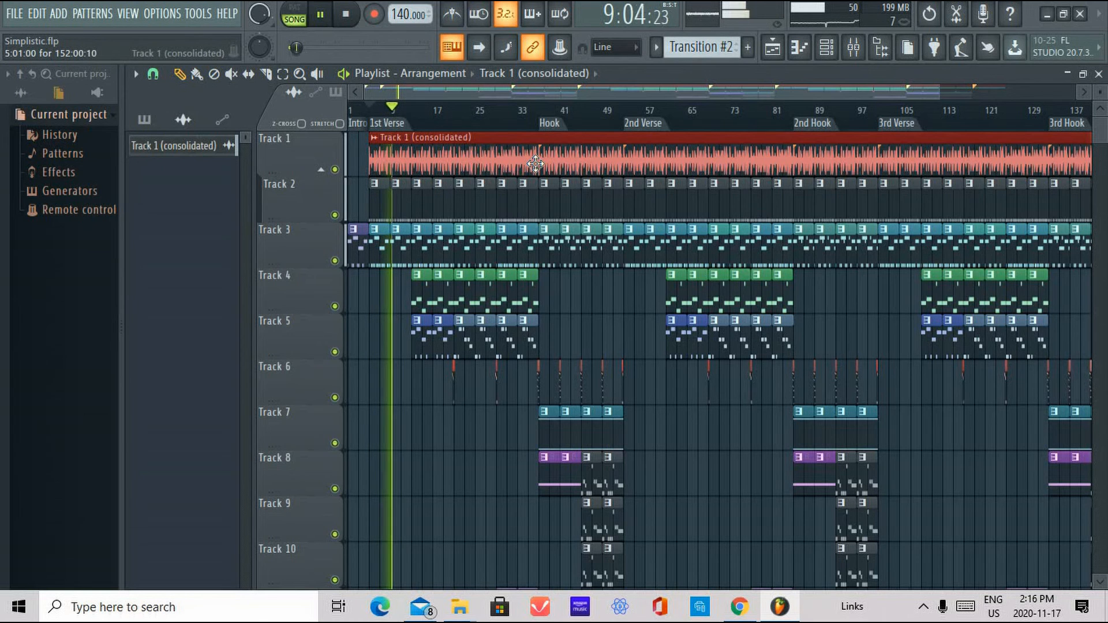
{"action": "left_click", "coordinate": [354, 19]}
{"action": "left_click", "coordinate": [320, 169]}
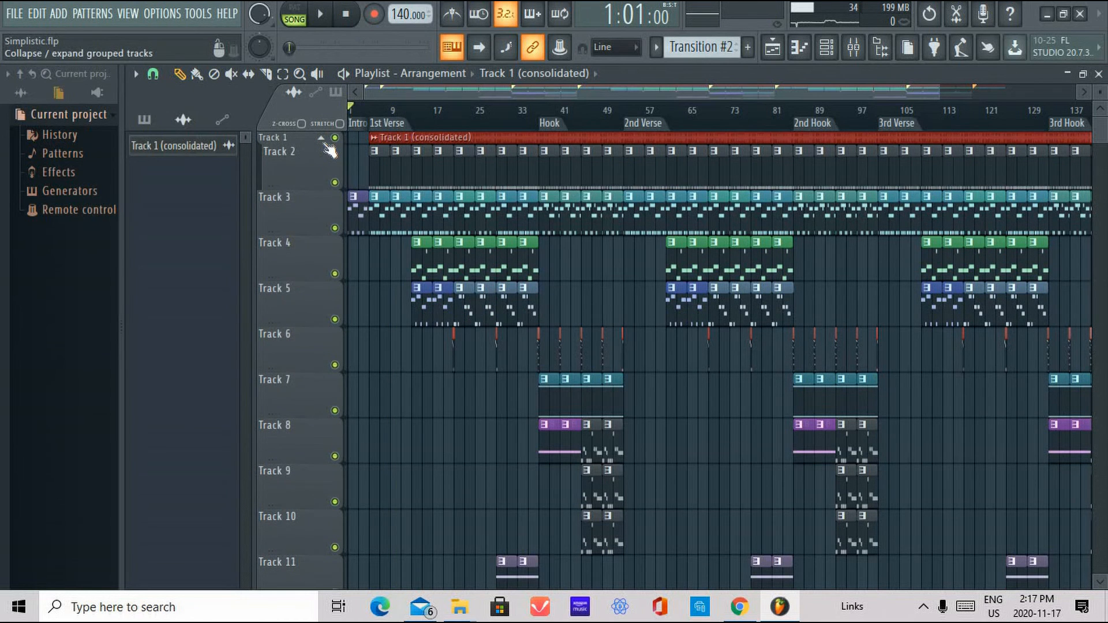
{"action": "left_click", "coordinate": [321, 138]}
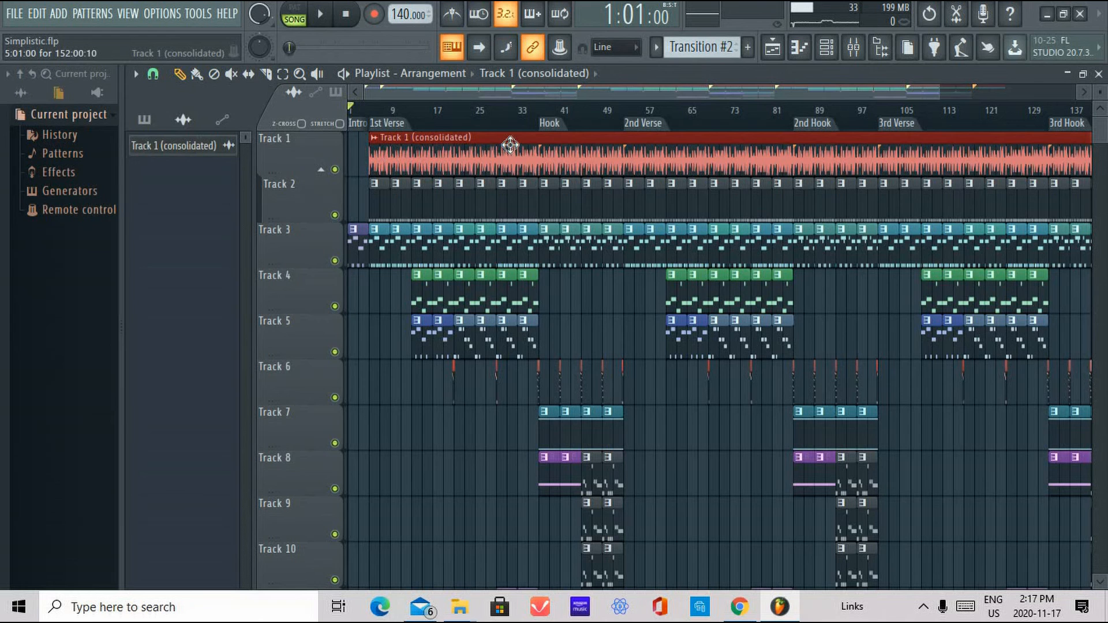
Try deleting the consolidated audio clip from Track 1, folding and unfolding its group, and undo the deletion
{"action": "right_click", "coordinate": [385, 154]}
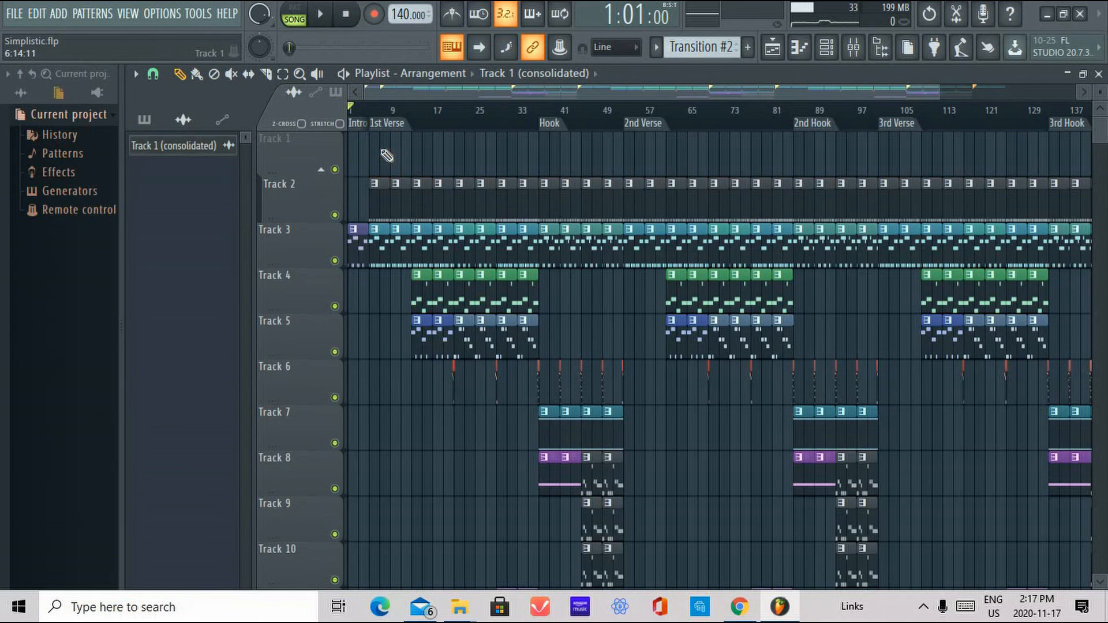
{"action": "left_click", "coordinate": [321, 170]}
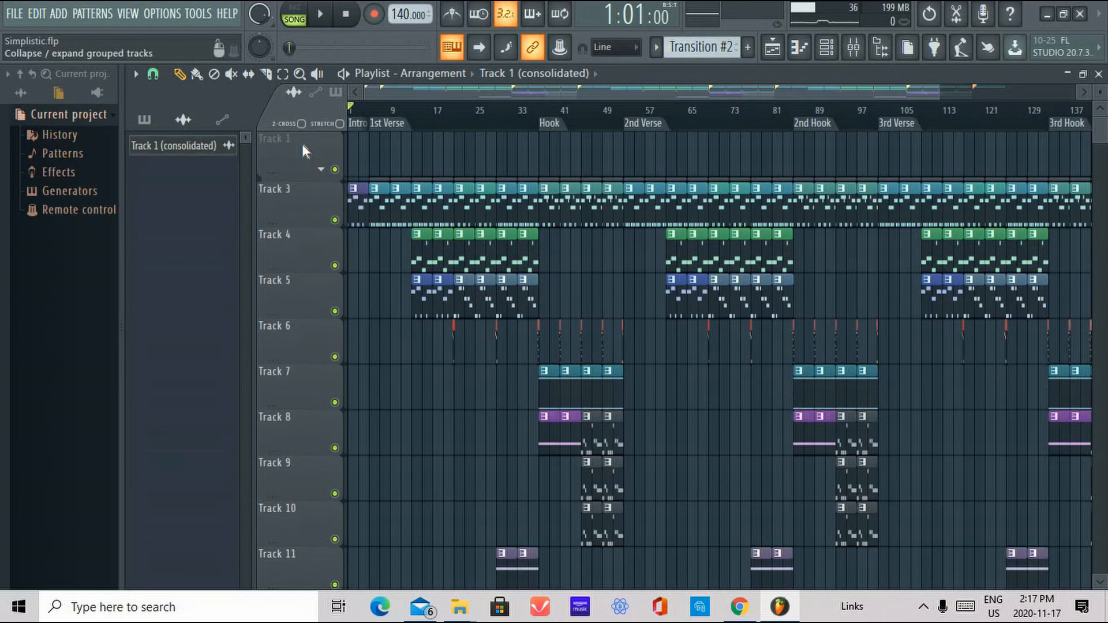
{"action": "left_click", "coordinate": [321, 170]}
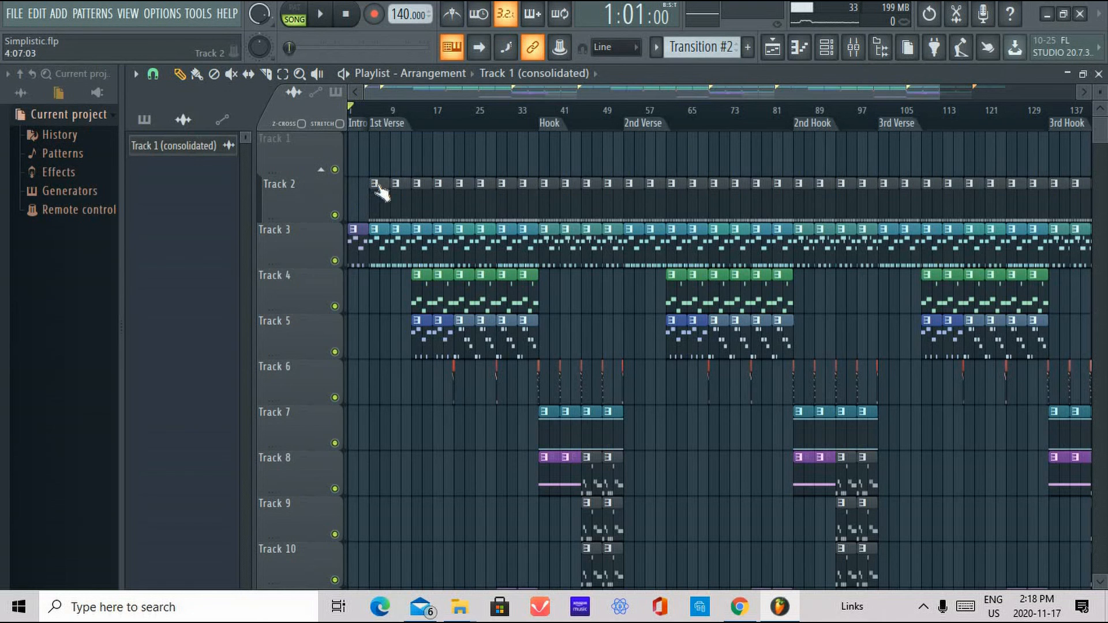
{"action": "key", "text": "ctrl+z"}
{"action": "mouse_move", "coordinate": [378, 192]}
{"action": "left_mouse_down"}
{"action": "mouse_move", "coordinate": [853, 180]}
{"action": "mouse_move", "coordinate": [826, 188]}
{"action": "left_mouse_up"}
{"action": "key", "text": "ctrl+z"}
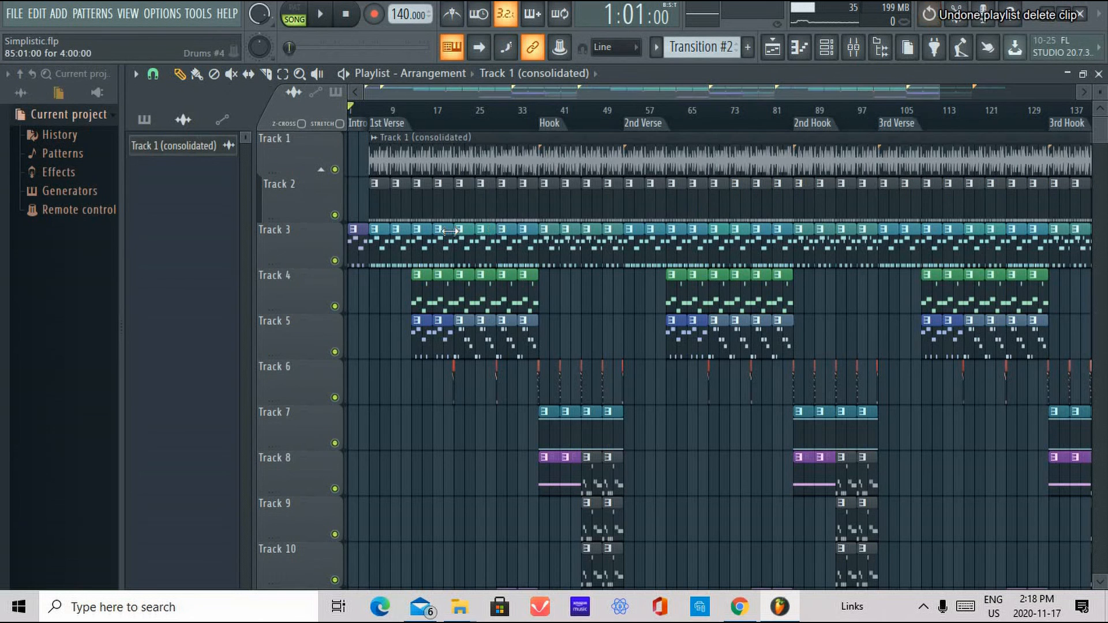
Delete all the original drum pattern clips from Track 2 and collapse the Track 1 group
{"action": "mouse_move", "coordinate": [399, 200]}
{"action": "left_mouse_down"}
{"action": "mouse_move", "coordinate": [711, 214]}
{"action": "mouse_move", "coordinate": [1095, 209]}
{"action": "mouse_move", "coordinate": [1071, 198]}
{"action": "mouse_move", "coordinate": [1102, 199]}
{"action": "left_mouse_up"}
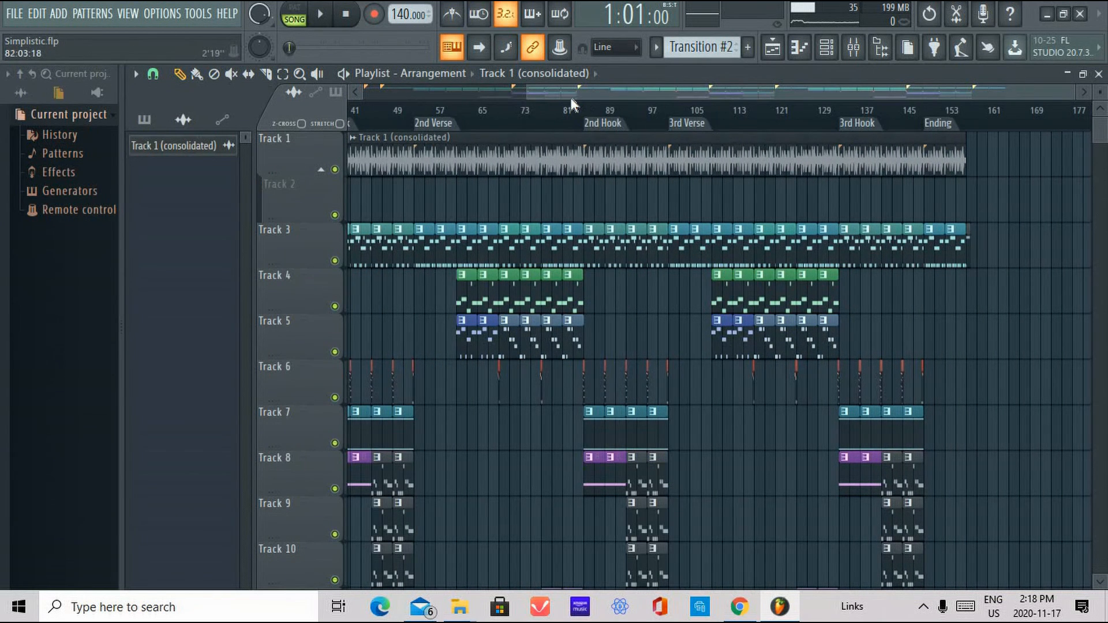
{"action": "left_click_drag", "start_coordinate": [571, 97], "coordinate": [251, 161]}
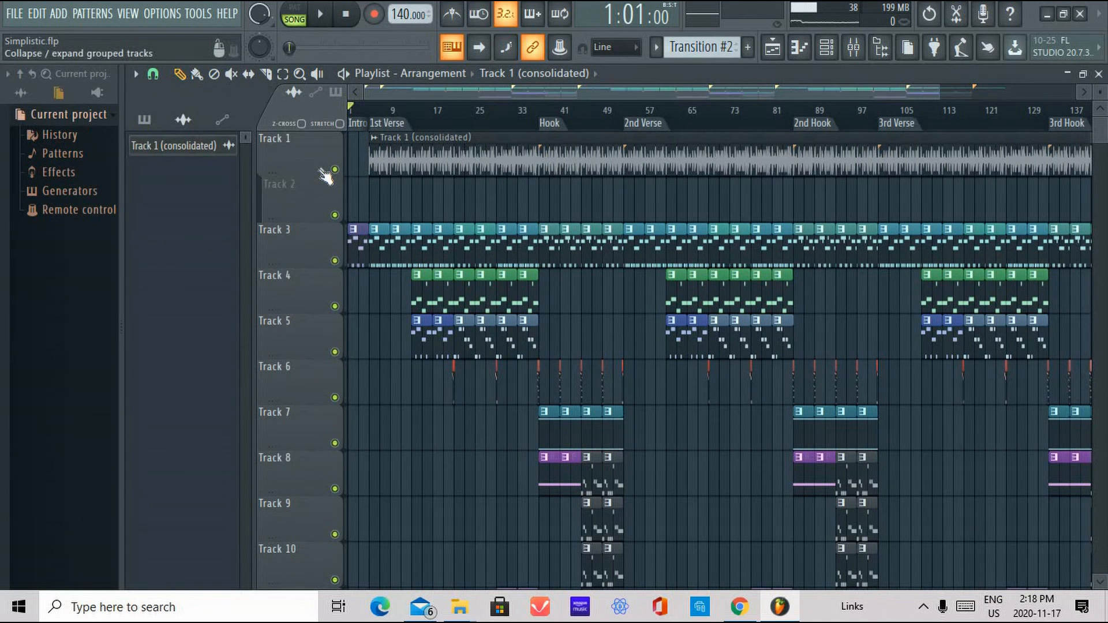
{"action": "left_click", "coordinate": [321, 172]}
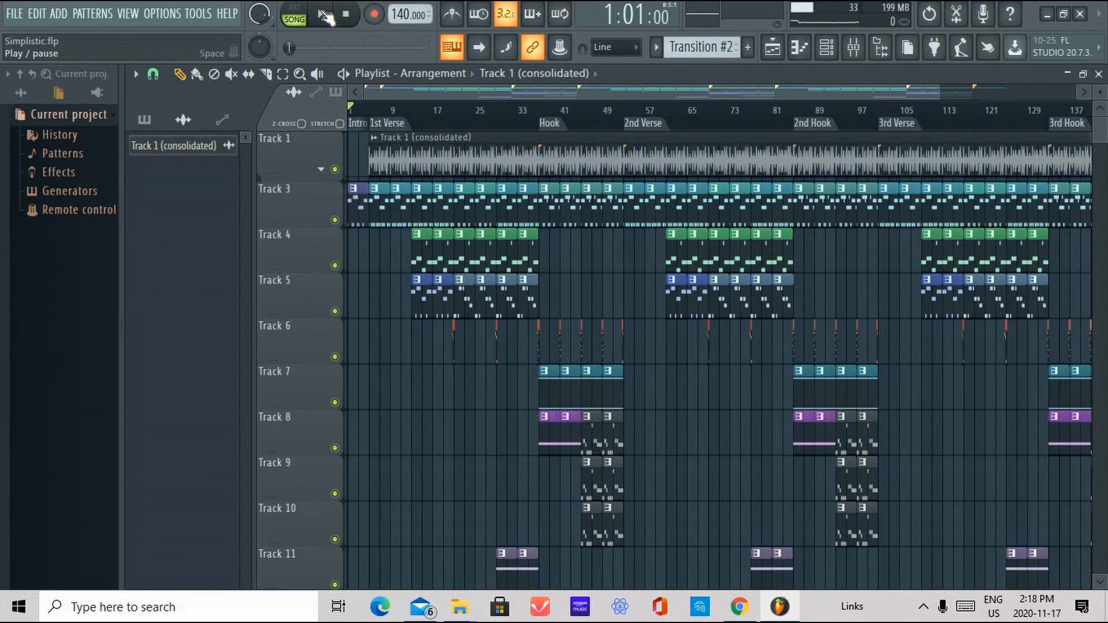
Play the arrangement from the intro with the consolidated drum audio, stop playback, and expand the Track 1 group
{"action": "left_click", "coordinate": [326, 17]}
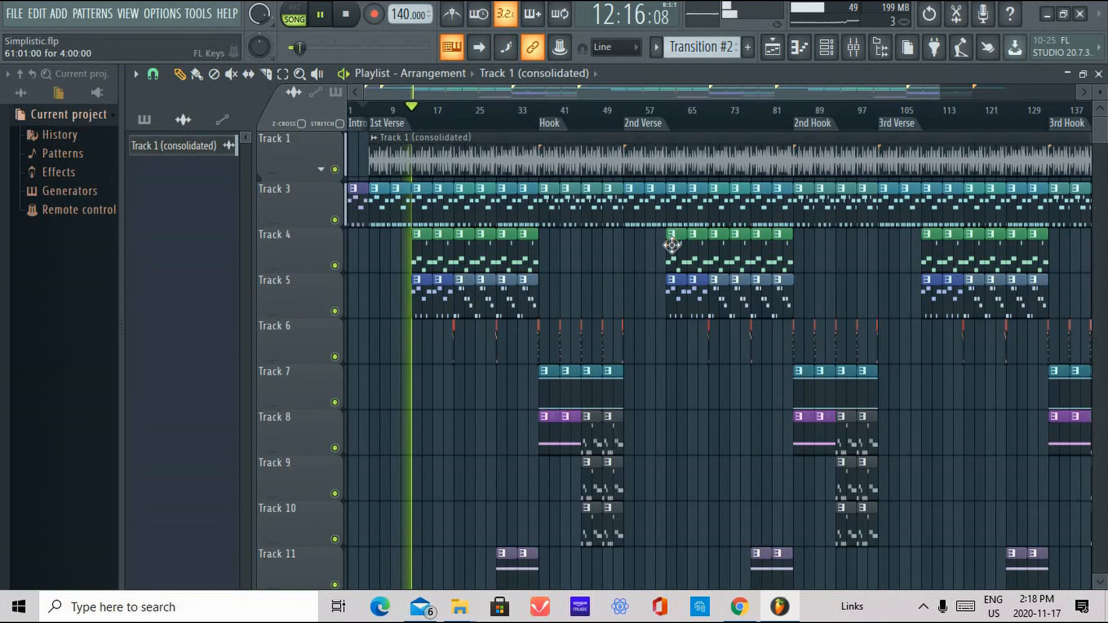
{"action": "left_click", "coordinate": [346, 19]}
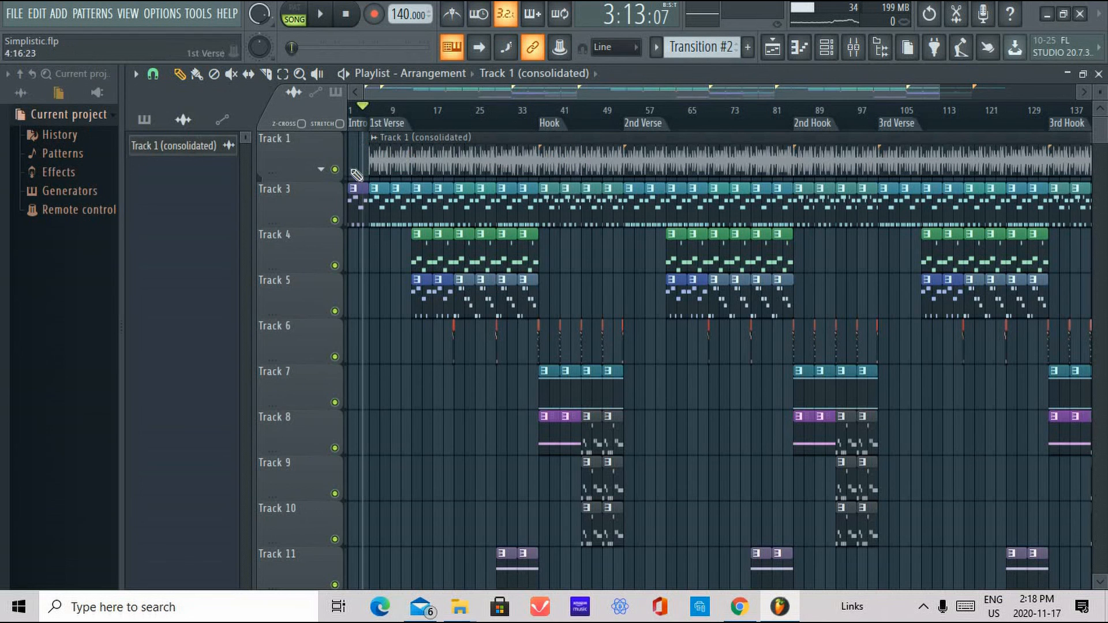
{"action": "left_click", "coordinate": [322, 171]}
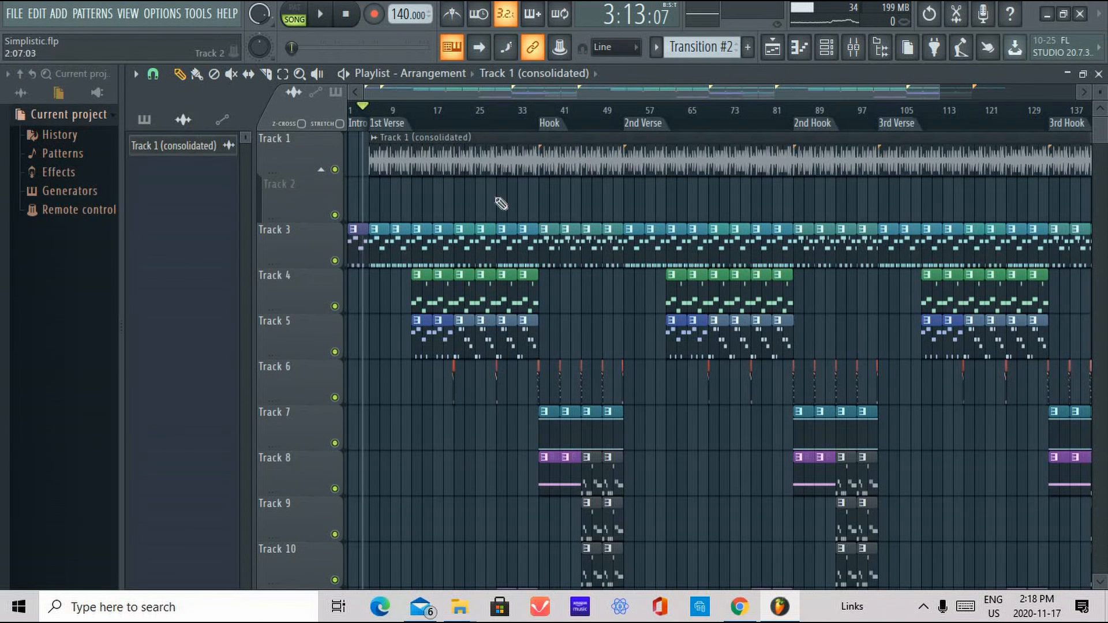